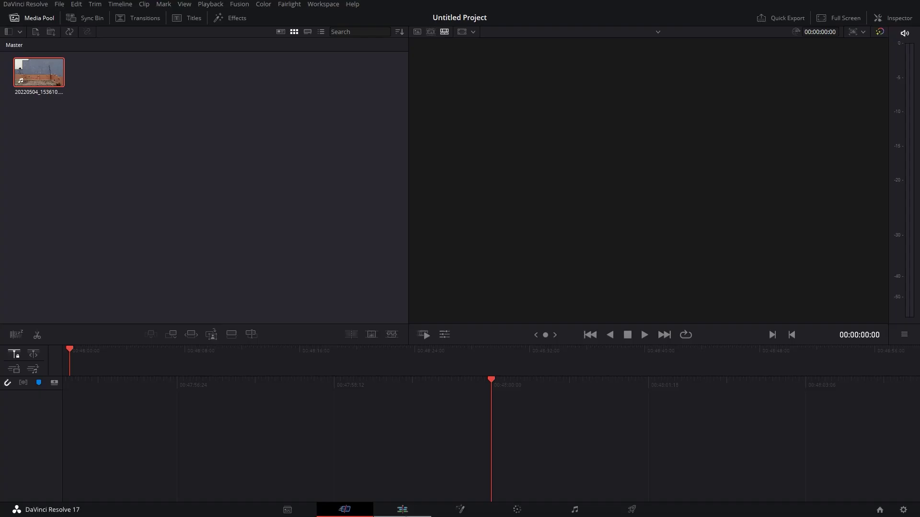
Step: Switch to the Edit page so the imported clip can go on a timeline
{"action": "left_click", "coordinate": [402, 509]}
Step: Drop 20220504_153610.mp4 onto a new timeline and delete its audio portion
{"action": "left_click_drag", "start_coordinate": [107, 62], "coordinate": [311, 398]}
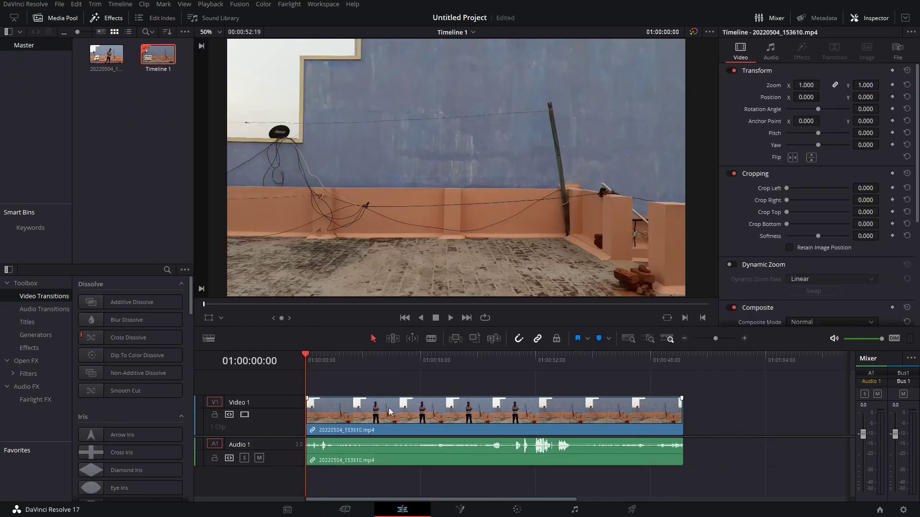
{"action": "left_click", "coordinate": [379, 452]}
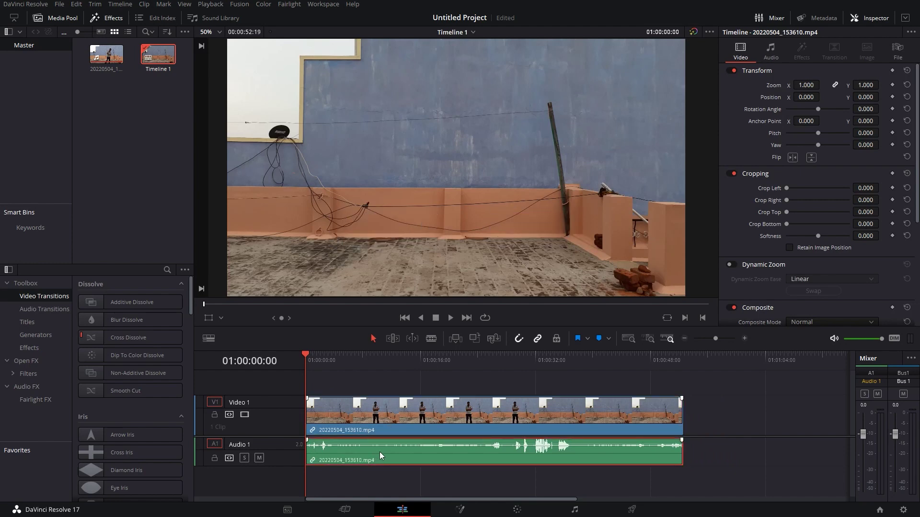
{"action": "right_click", "coordinate": [387, 453]}
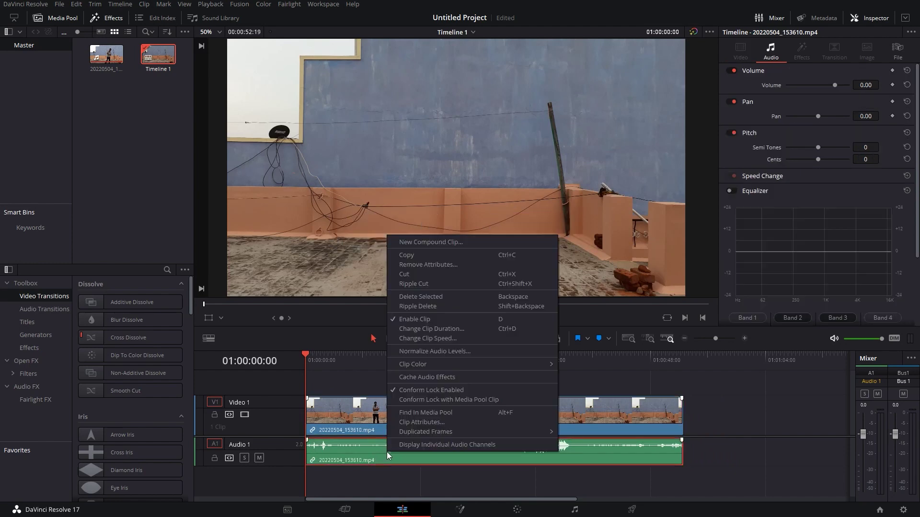
{"action": "left_click", "coordinate": [416, 297]}
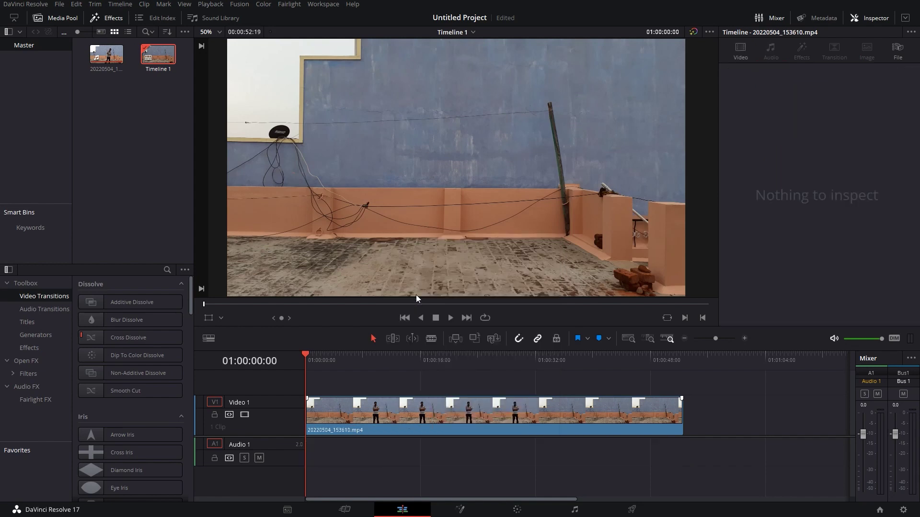
{"action": "left_click_drag", "start_coordinate": [353, 354], "coordinate": [402, 355]}
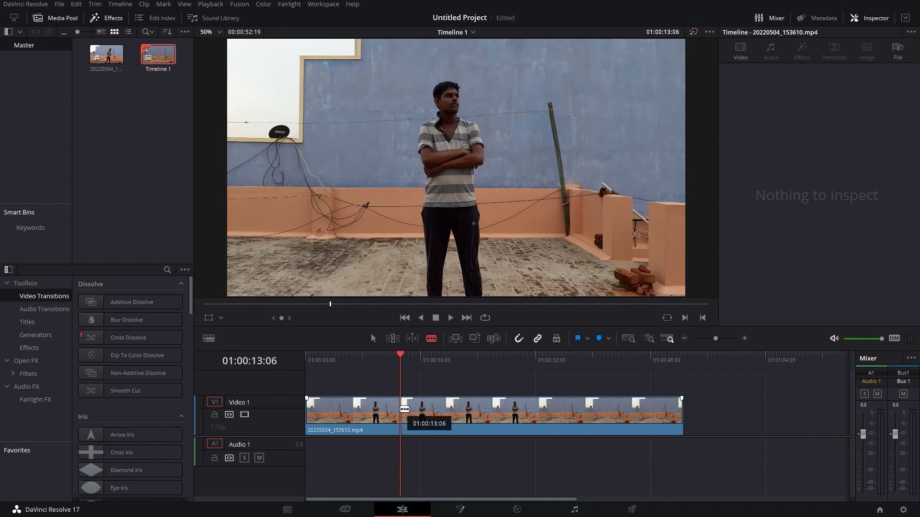
Step: Split the video clip at 01:00:13:06 and 01:00:26:18
{"action": "key", "text": "ctrl+b"}
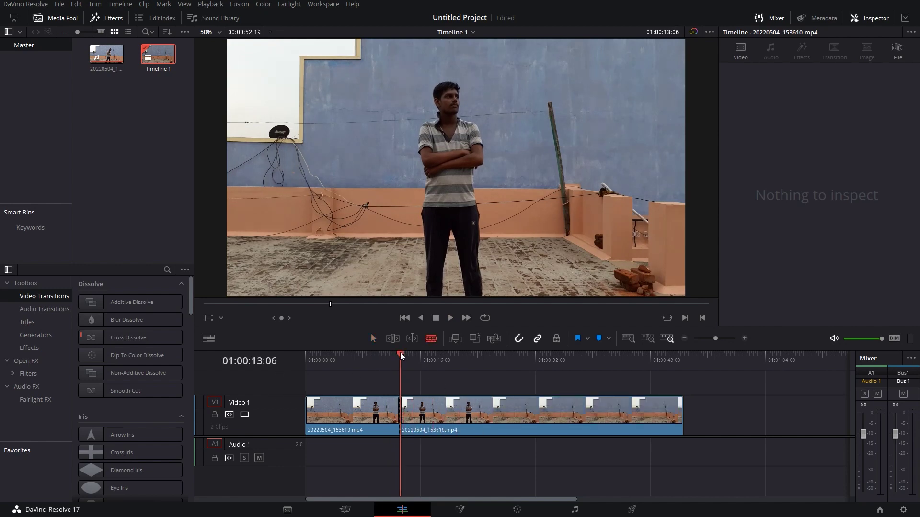
{"action": "left_click", "coordinate": [412, 355]}
{"action": "left_click_drag", "start_coordinate": [413, 360], "coordinate": [573, 368]}
{"action": "left_click", "coordinate": [496, 412]}
{"action": "left_click", "coordinate": [578, 405]}
Step: Delete the third clip piece, leaving a gap before the last clip
{"action": "right_click", "coordinate": [551, 415]}
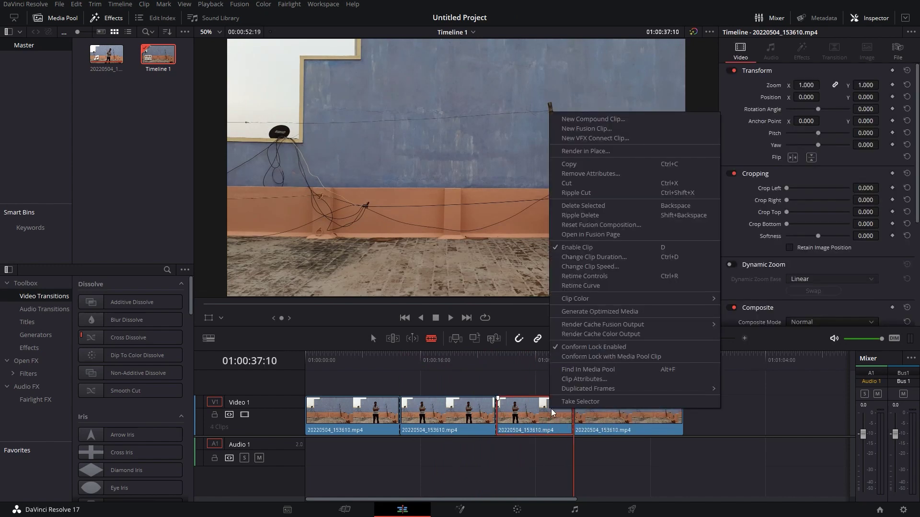
{"action": "left_click", "coordinate": [590, 207]}
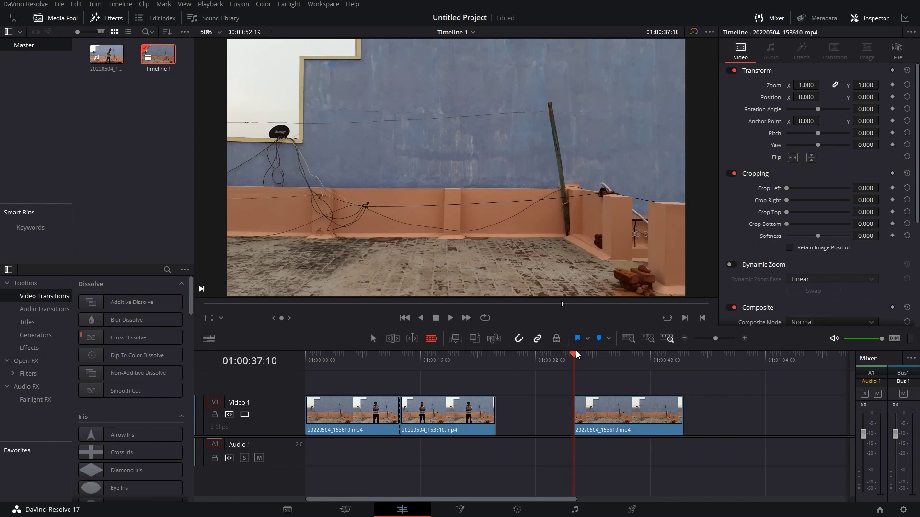
{"action": "mouse_move", "coordinate": [576, 355]}
{"action": "left_mouse_down"}
{"action": "mouse_move", "coordinate": [621, 359]}
{"action": "mouse_move", "coordinate": [580, 359]}
{"action": "left_mouse_up"}
Step: Freeze the last clip with the Inspector's Speed Change Freeze Frame, and lift the middle clip onto Video 2
{"action": "left_click", "coordinate": [637, 415]}
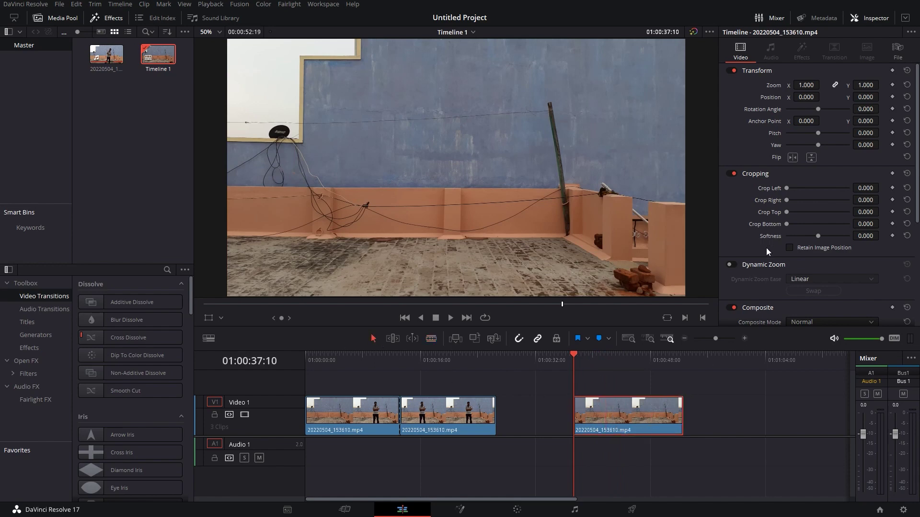
{"action": "scroll", "coordinate": [772, 269], "scroll_direction": "down", "scroll_amount": 3}
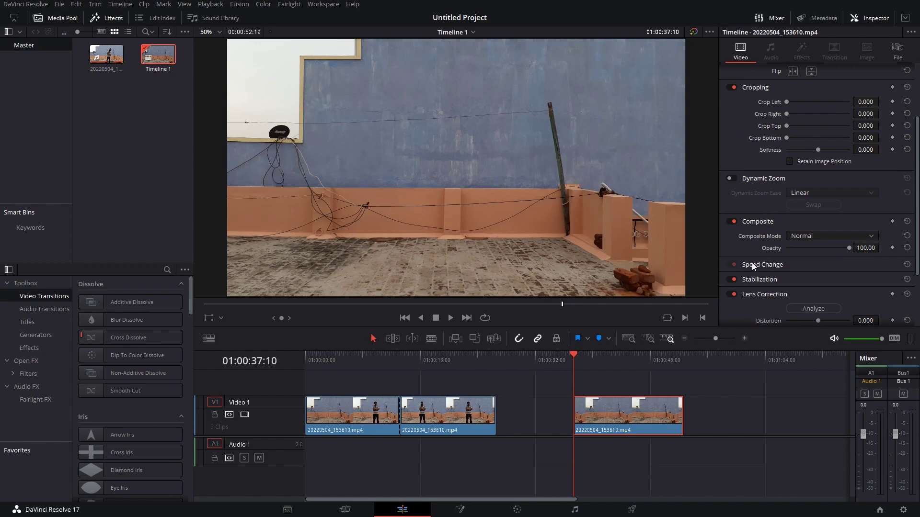
{"action": "left_click", "coordinate": [823, 263]}
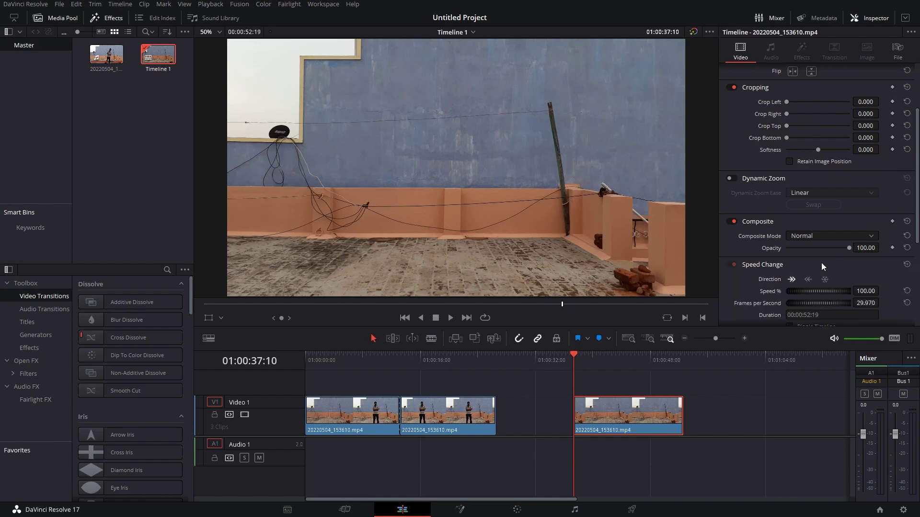
{"action": "scroll", "coordinate": [809, 261], "scroll_direction": "down", "scroll_amount": 1}
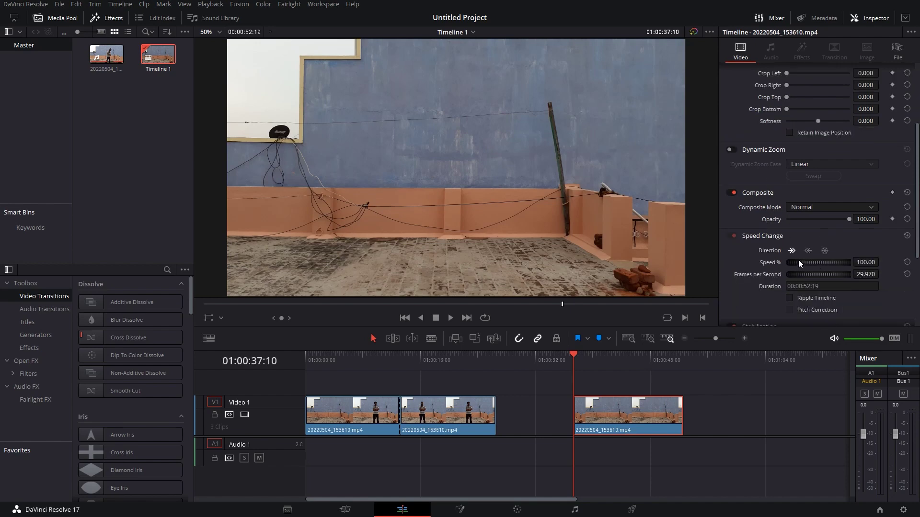
{"action": "left_click", "coordinate": [826, 251]}
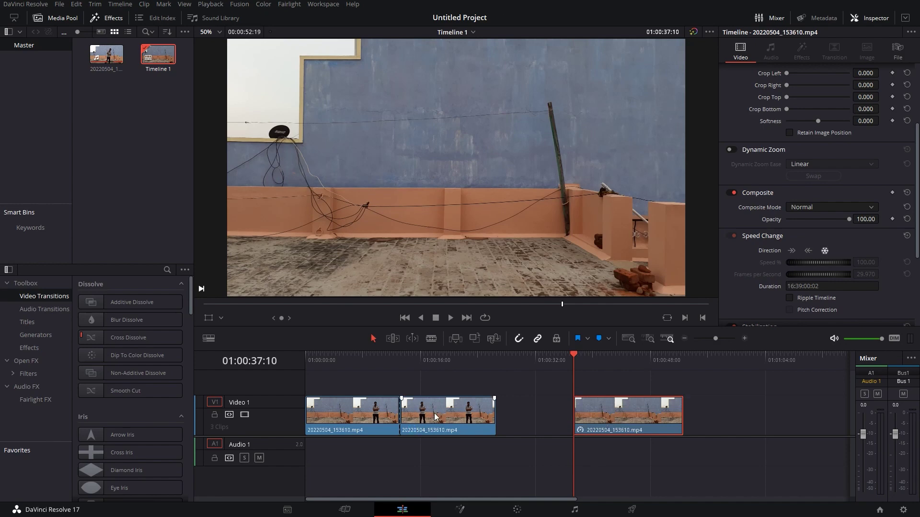
{"action": "left_click_drag", "start_coordinate": [435, 417], "coordinate": [435, 385]}
Step: Move and trim the freeze-frame clip under the man's clip, butting it against the first clip
{"action": "left_click_drag", "start_coordinate": [603, 421], "coordinate": [436, 421]}
{"action": "left_click_drag", "start_coordinate": [509, 411], "coordinate": [501, 411]}
{"action": "left_click_drag", "start_coordinate": [575, 358], "coordinate": [435, 358]}
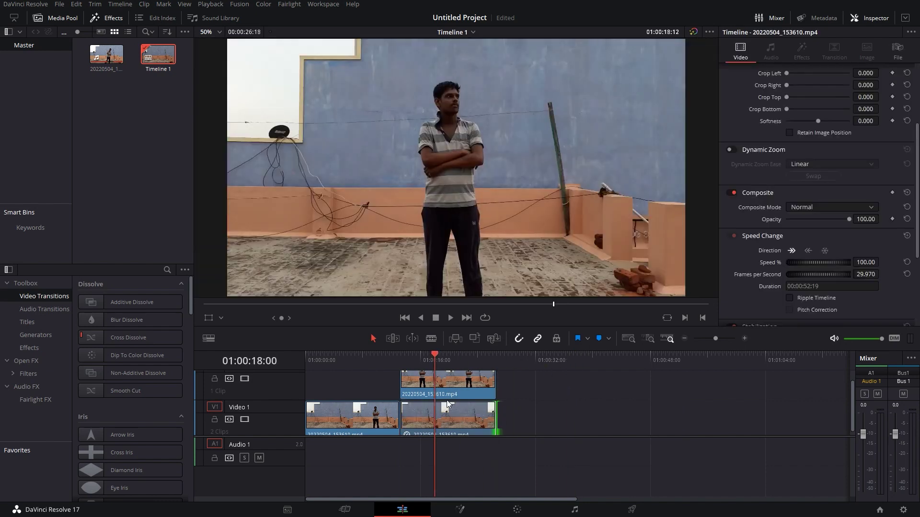
{"action": "left_click_drag", "start_coordinate": [460, 417], "coordinate": [561, 418]}
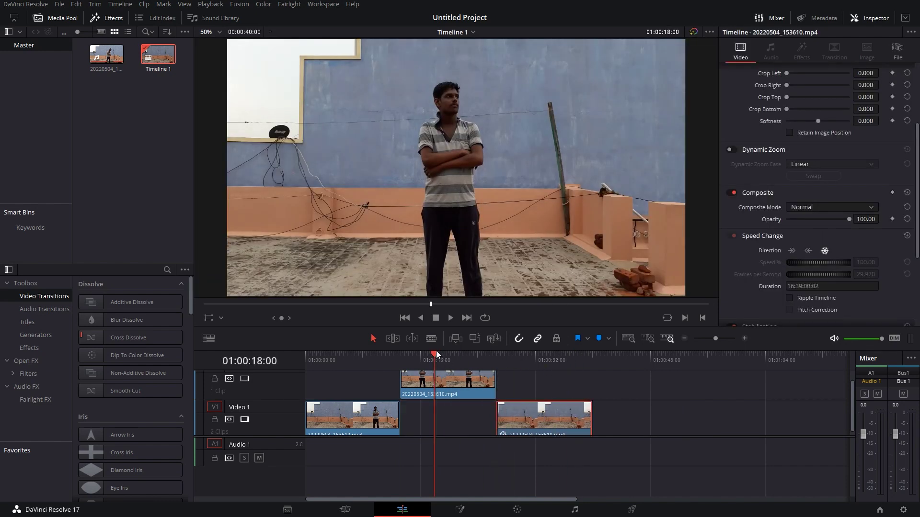
{"action": "left_click_drag", "start_coordinate": [433, 353], "coordinate": [496, 364]}
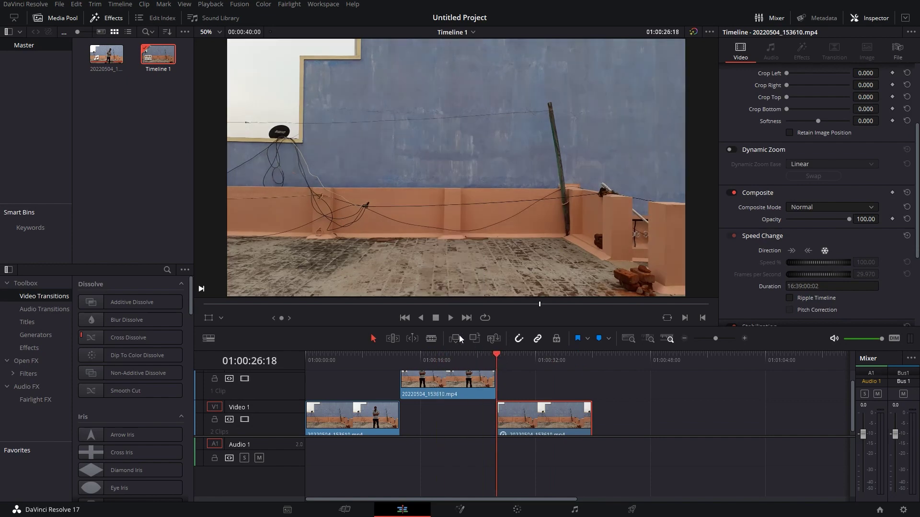
{"action": "left_click", "coordinate": [451, 317]}
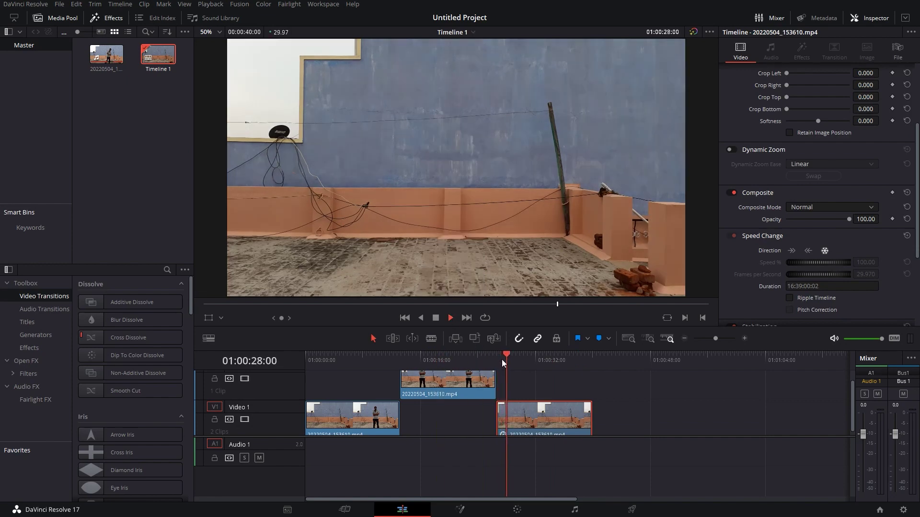
{"action": "left_click_drag", "start_coordinate": [510, 352], "coordinate": [533, 360]}
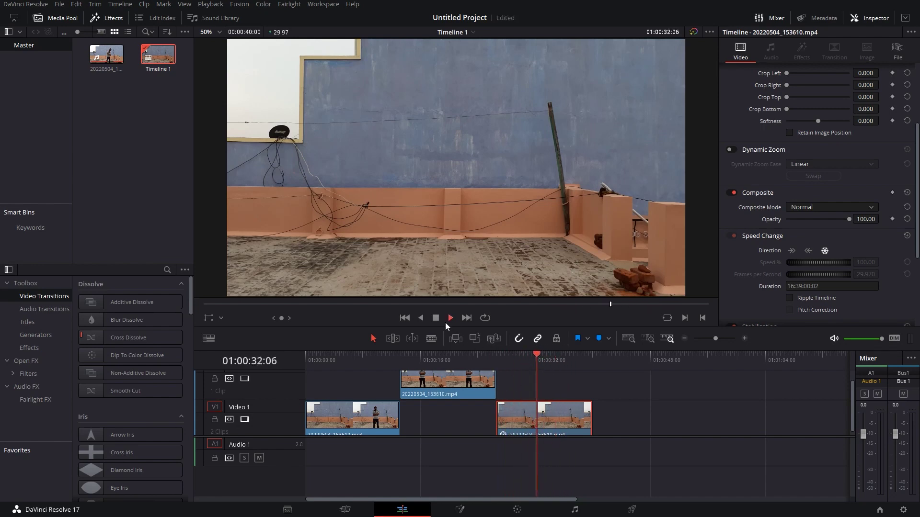
{"action": "left_click", "coordinate": [434, 318]}
{"action": "left_click_drag", "start_coordinate": [516, 412], "coordinate": [426, 411]}
{"action": "left_click_drag", "start_coordinate": [544, 358], "coordinate": [450, 357]}
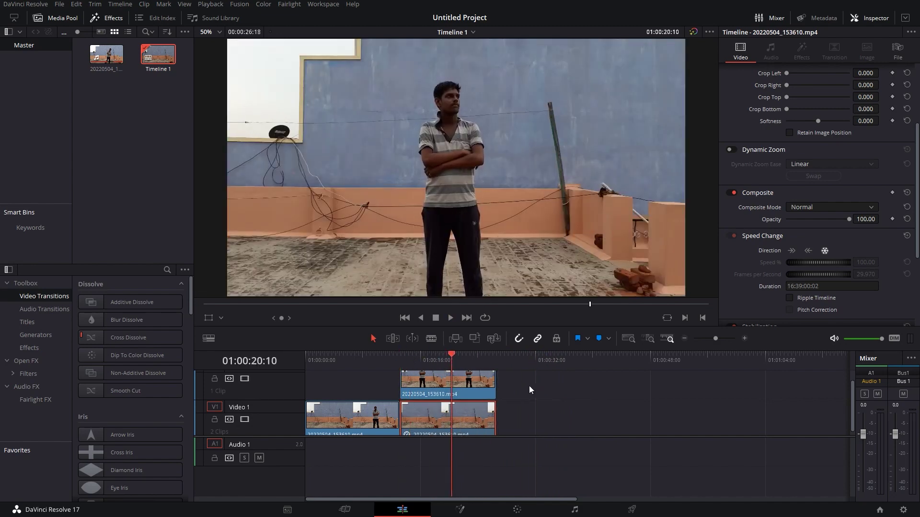
Step: Combine both stacked clips into Fusion Clip 1 and open it on the Fusion page
{"action": "left_click", "coordinate": [472, 394], "text": "ctrl"}
{"action": "right_click", "coordinate": [473, 393]}
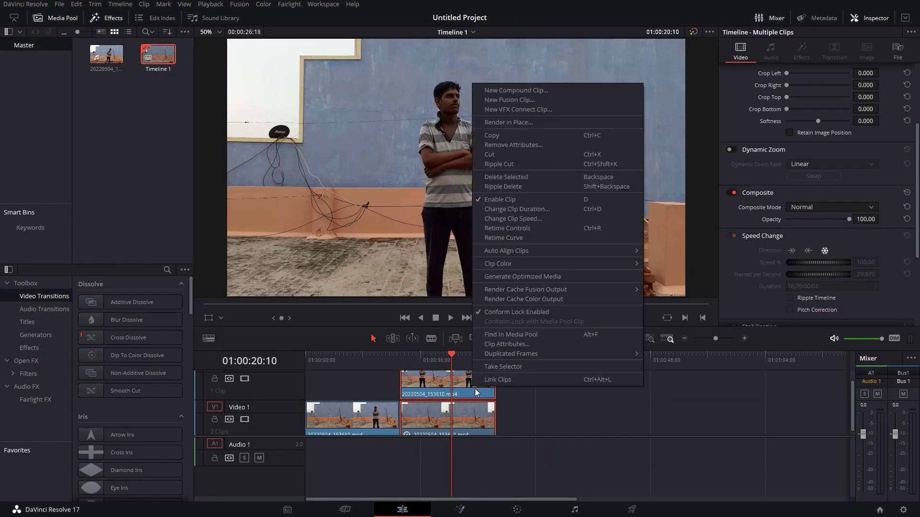
{"action": "left_click", "coordinate": [500, 100]}
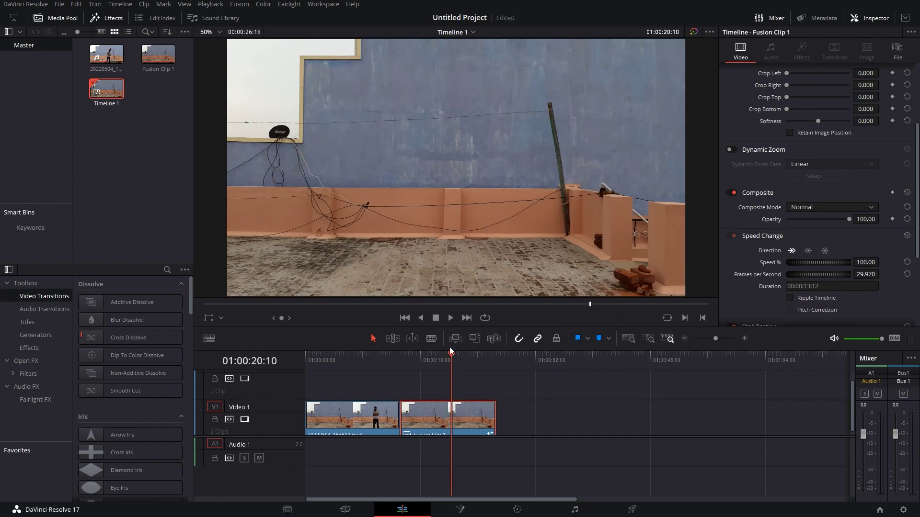
{"action": "mouse_move", "coordinate": [452, 355]}
{"action": "left_mouse_down"}
{"action": "mouse_move", "coordinate": [414, 367]}
{"action": "mouse_move", "coordinate": [456, 369]}
{"action": "left_mouse_up"}
{"action": "scroll", "coordinate": [559, 373], "scroll_direction": "down", "scroll_amount": 1}
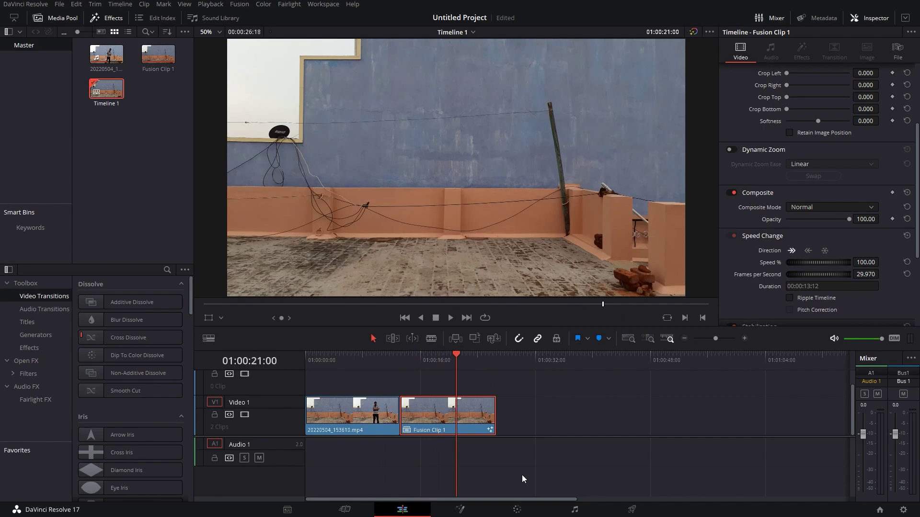
{"action": "left_click", "coordinate": [461, 510]}
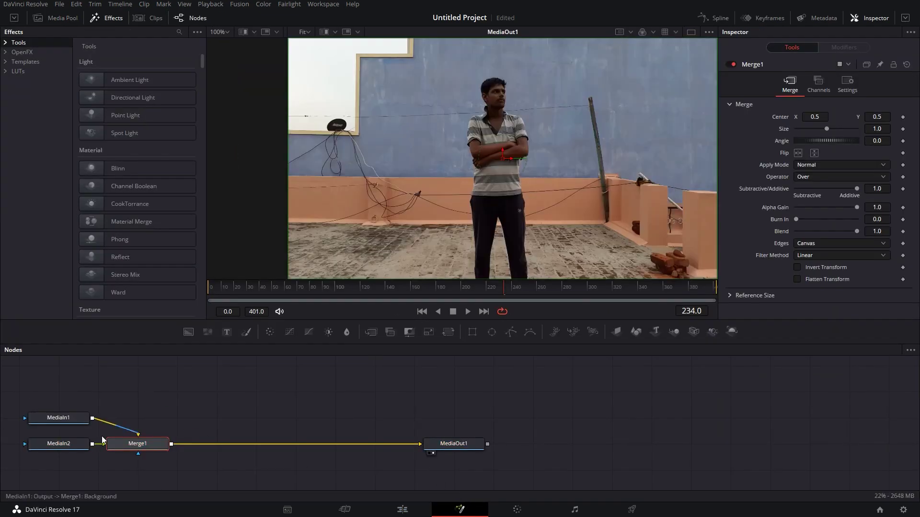
Step: Spread Merge1 and MediaIn2 apart and preview MediaIn2 from the start to frame 109
{"action": "left_click_drag", "start_coordinate": [135, 448], "coordinate": [167, 452]}
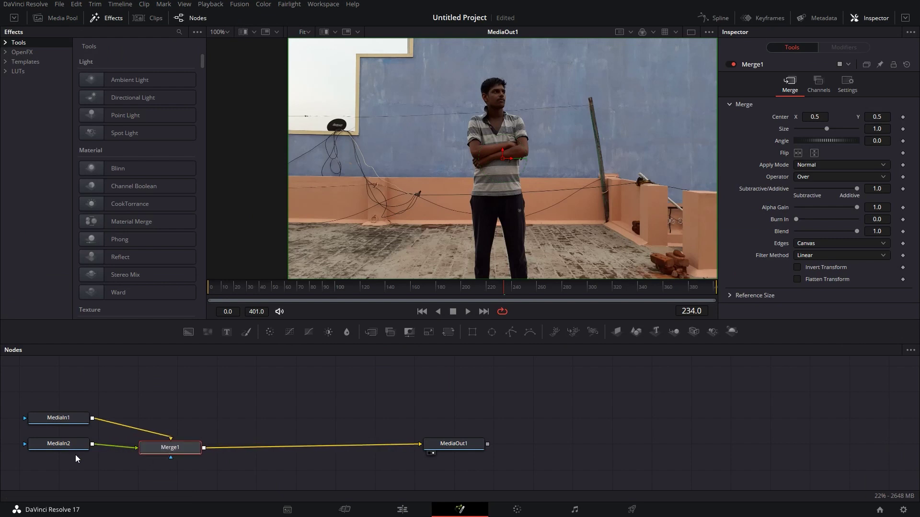
{"action": "left_click_drag", "start_coordinate": [62, 449], "coordinate": [264, 394]}
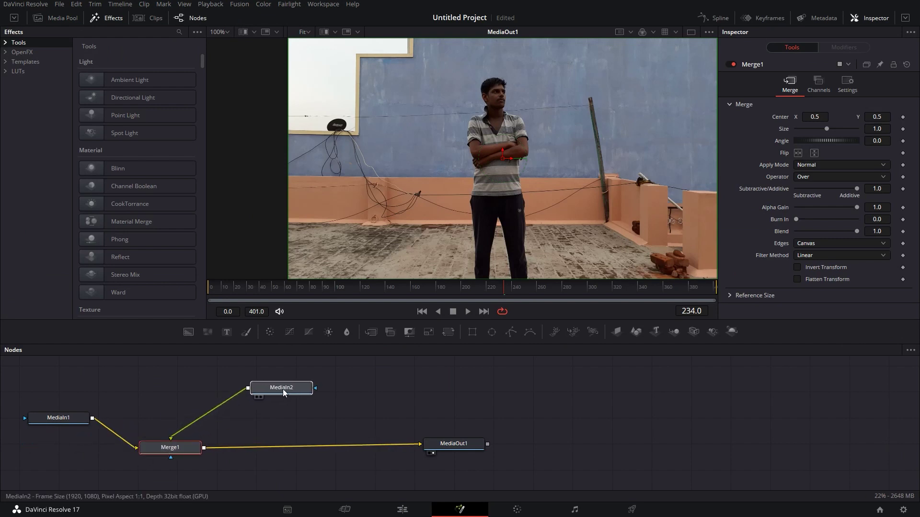
{"action": "left_click", "coordinate": [261, 397]}
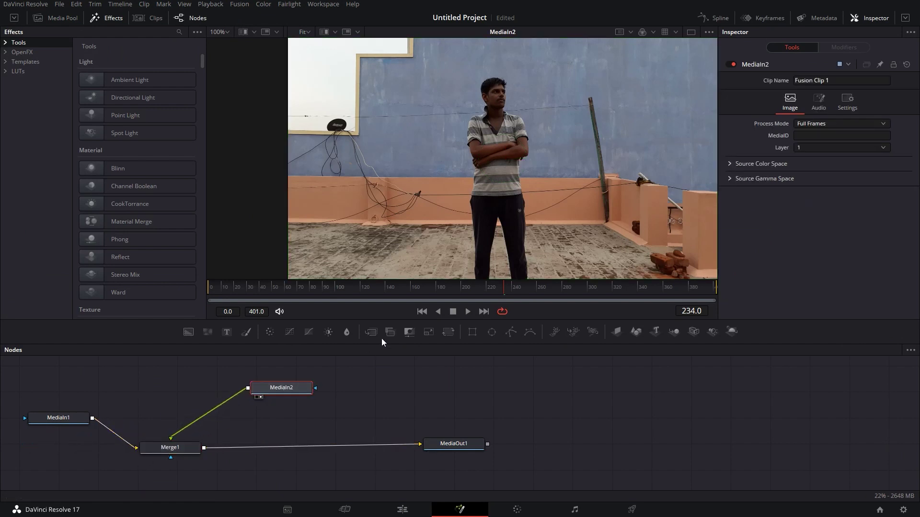
{"action": "key", "text": "Home"}
{"action": "left_click", "coordinate": [468, 312]}
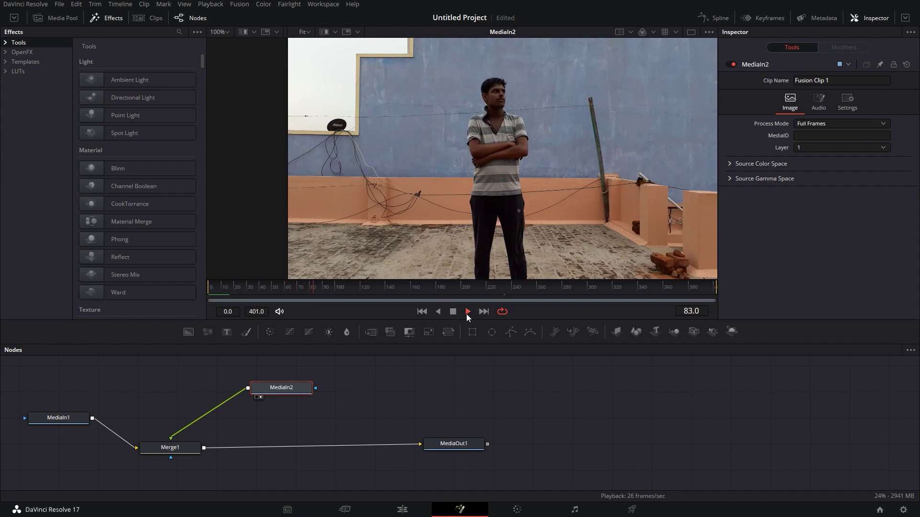
{"action": "left_click", "coordinate": [452, 312]}
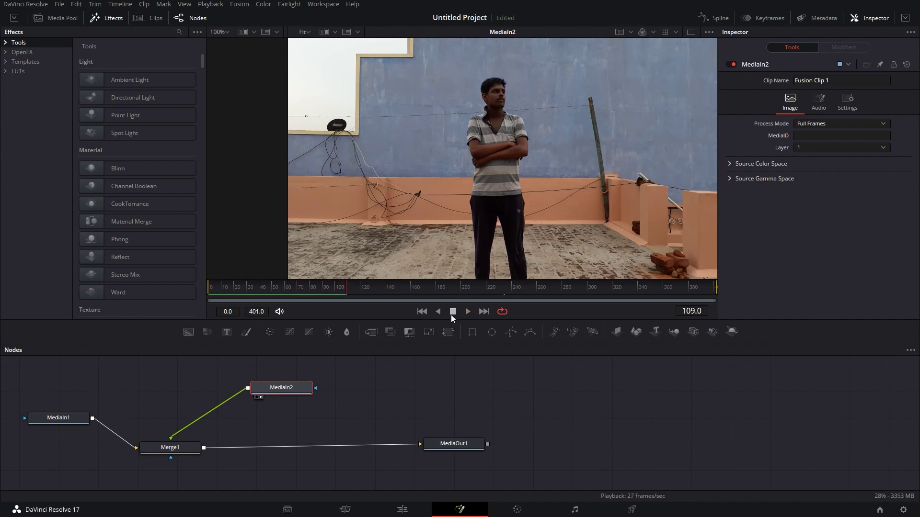
Step: Delete the MediaIn2-to-Merge1 link, reposition MediaIn1 and Merge1, and preview MediaIn1's output
{"action": "left_click", "coordinate": [201, 414]}
{"action": "key", "text": "Delete"}
{"action": "left_click_drag", "start_coordinate": [279, 388], "coordinate": [312, 385]}
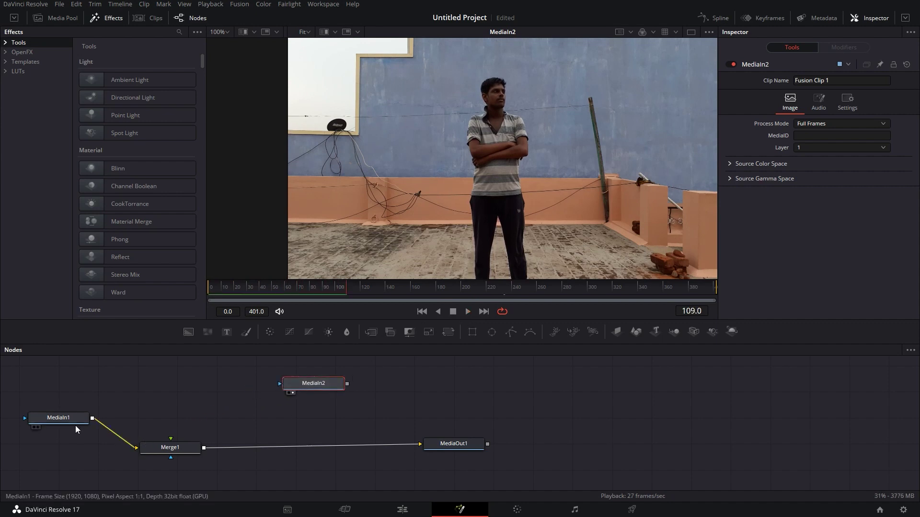
{"action": "left_click_drag", "start_coordinate": [62, 419], "coordinate": [48, 459]}
{"action": "left_click_drag", "start_coordinate": [182, 450], "coordinate": [197, 462]}
{"action": "left_click", "coordinate": [58, 461]}
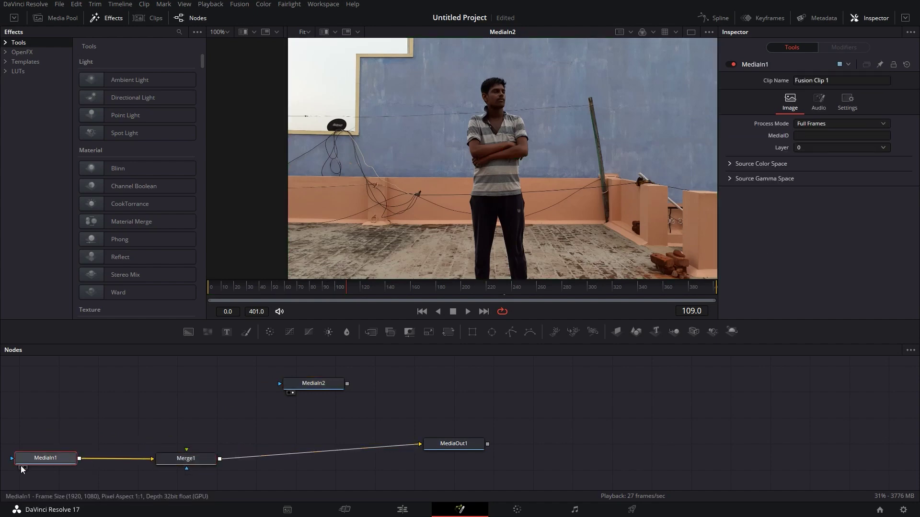
{"action": "left_click", "coordinate": [25, 467]}
{"action": "left_click", "coordinate": [464, 311]}
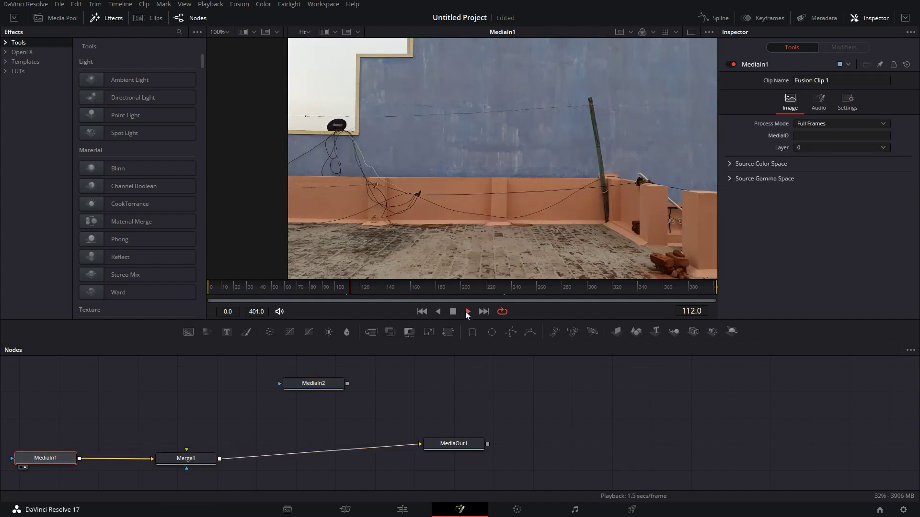
{"action": "left_click", "coordinate": [24, 467]}
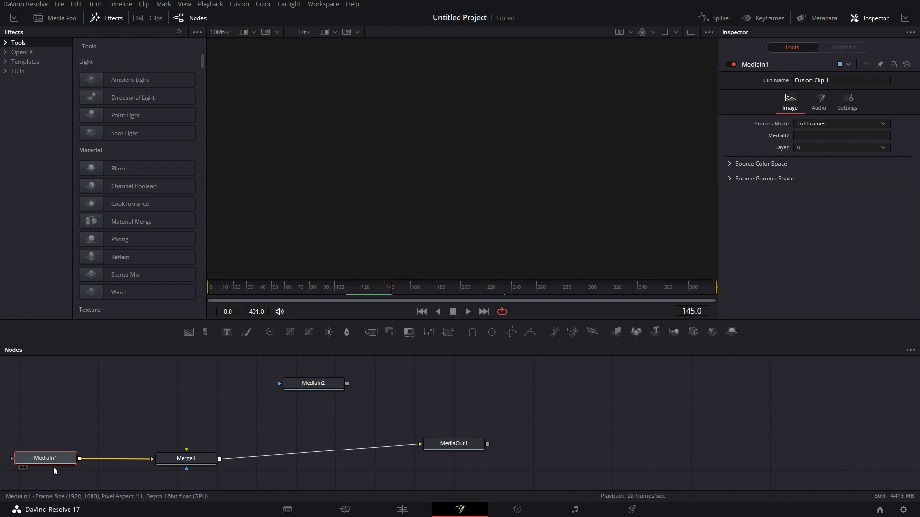
Step: View and play MediaIn2's rooftop footage in the viewer
{"action": "left_click", "coordinate": [312, 386]}
{"action": "left_click", "coordinate": [292, 392]}
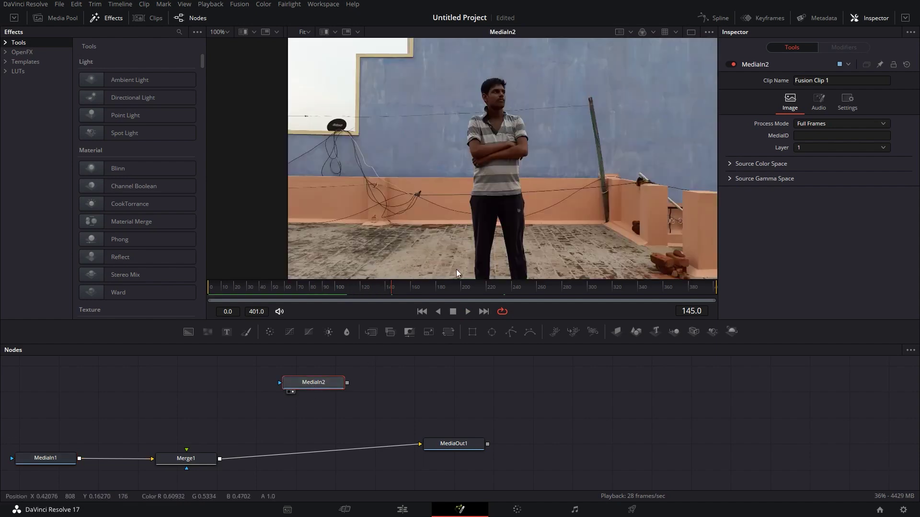
{"action": "left_click", "coordinate": [470, 312]}
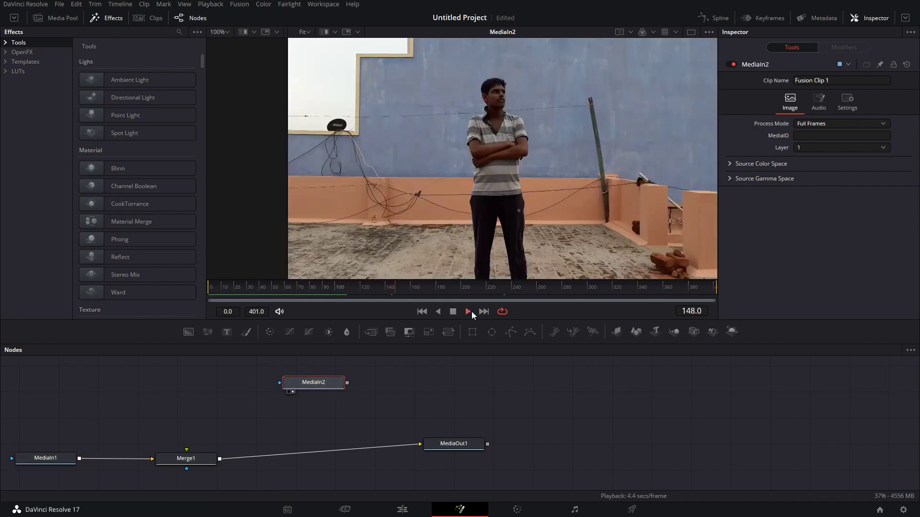
{"action": "left_click", "coordinate": [469, 312]}
Step: Disconnect Merge1's output from MediaOut1 and nudge Merge1, MediaIn1 and MediaIn2 into place
{"action": "left_click_drag", "start_coordinate": [412, 445], "coordinate": [786, 405]}
{"action": "left_click_drag", "start_coordinate": [193, 465], "coordinate": [155, 469]}
{"action": "left_click_drag", "start_coordinate": [56, 459], "coordinate": [53, 466]}
{"action": "left_click_drag", "start_coordinate": [139, 467], "coordinate": [130, 470]}
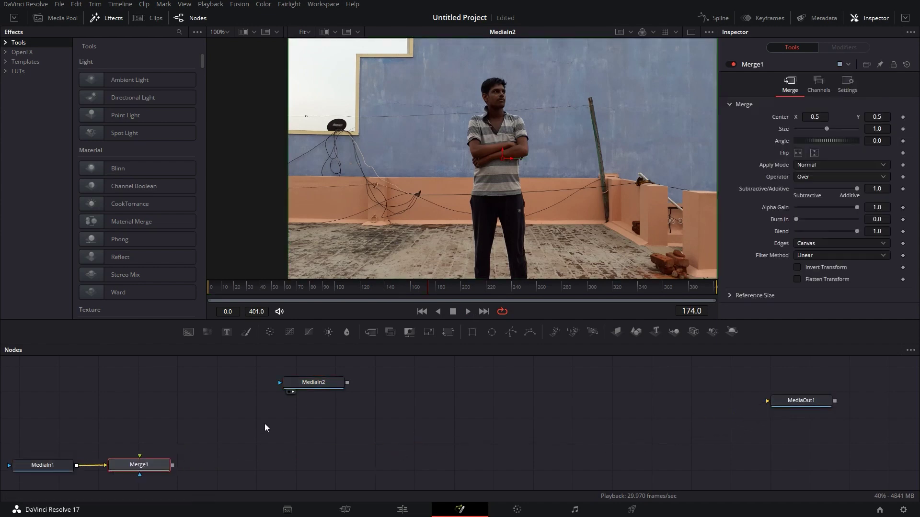
{"action": "left_click_drag", "start_coordinate": [291, 385], "coordinate": [291, 387]}
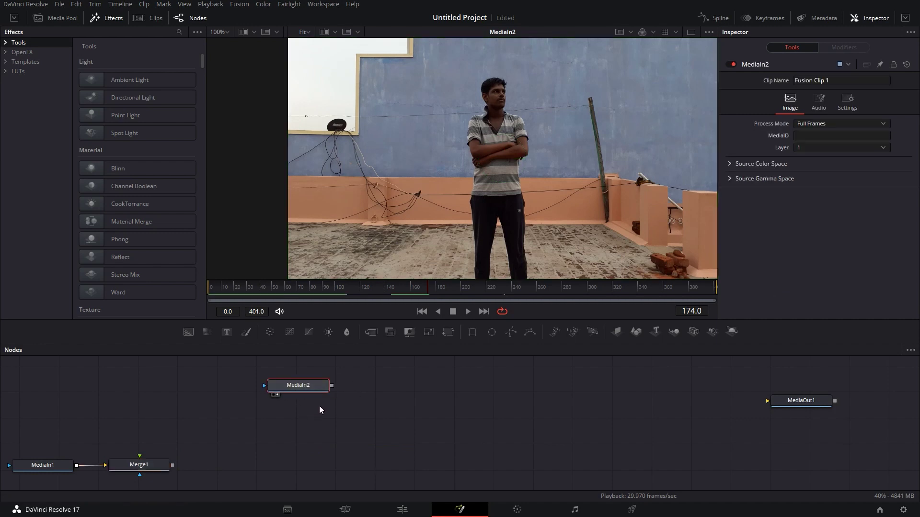
{"action": "left_click", "coordinate": [355, 392]}
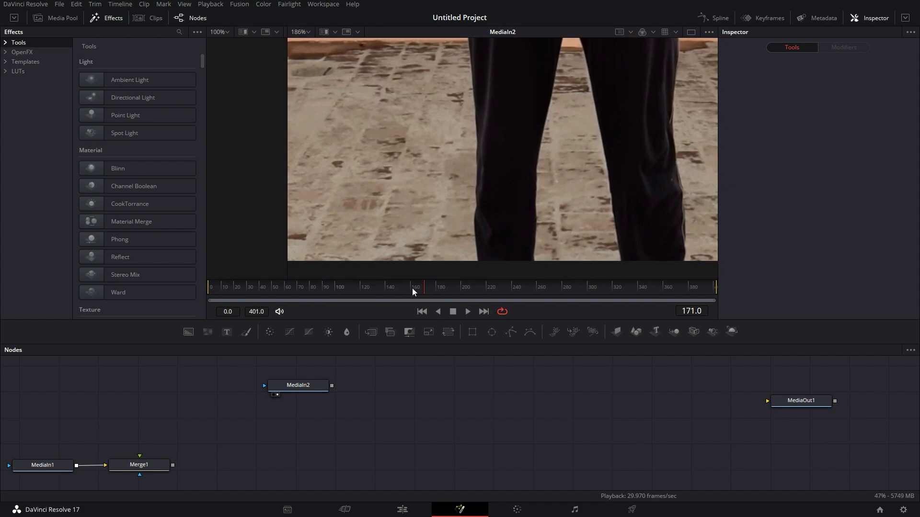
Step: Rewind the composition to frame 0 and add a Polygon1 mask node
{"action": "left_click_drag", "start_coordinate": [425, 290], "coordinate": [202, 288]}
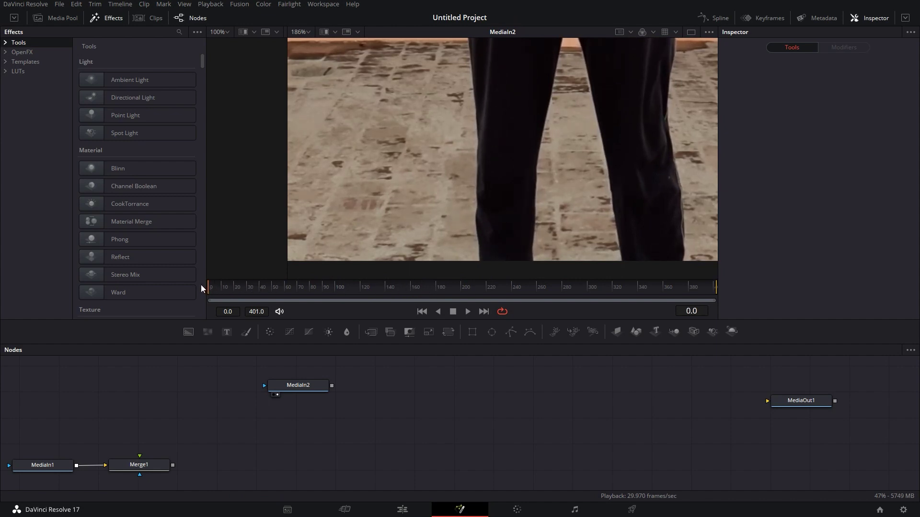
{"action": "scroll", "coordinate": [511, 265], "scroll_direction": "down", "scroll_amount": 3}
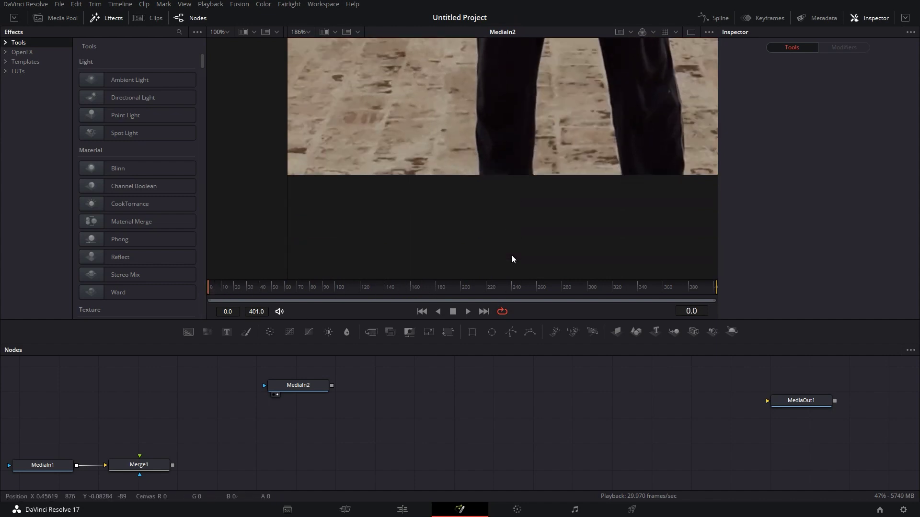
{"action": "left_click", "coordinate": [512, 331]}
{"action": "scroll", "coordinate": [478, 243], "scroll_direction": "up", "scroll_amount": 3}
{"action": "scroll", "coordinate": [478, 243], "scroll_direction": "down", "scroll_amount": 1}
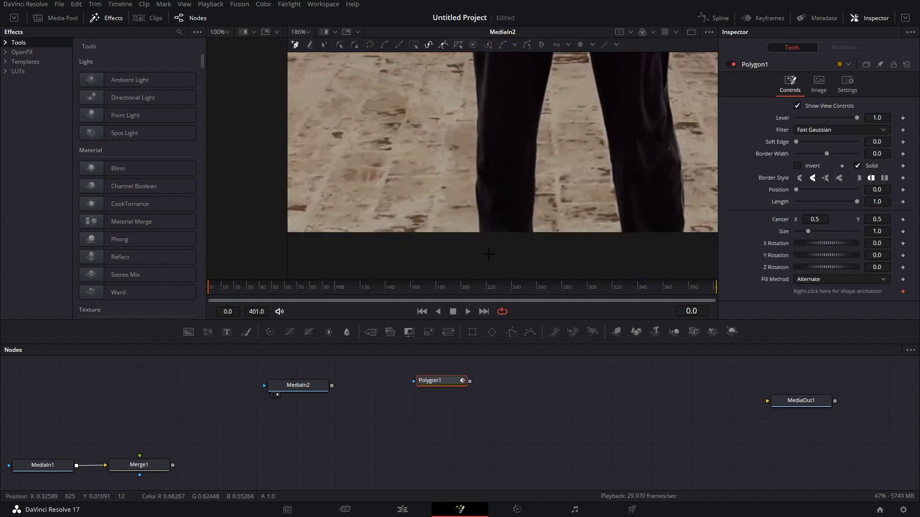
{"action": "scroll", "coordinate": [477, 236], "scroll_direction": "up", "scroll_amount": 4}
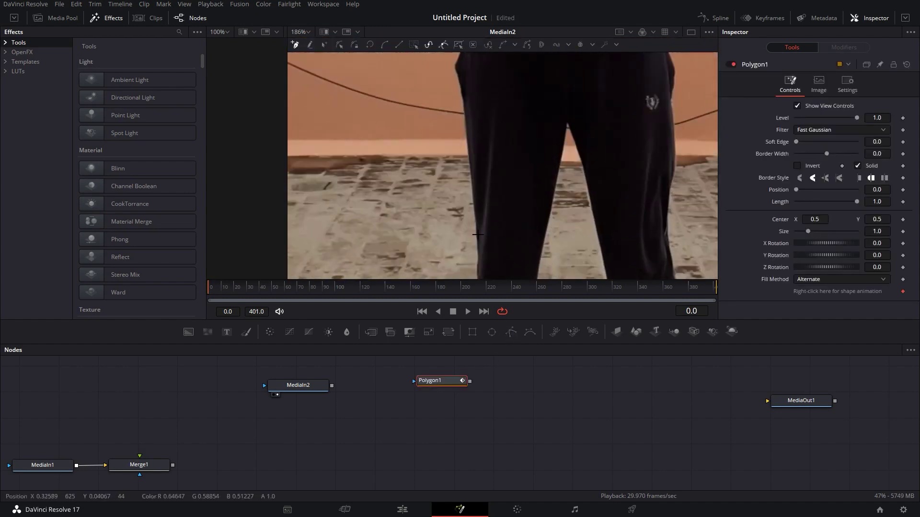
Step: Place the first mask point below the left leg and trace up the left leg and body edge
{"action": "scroll", "coordinate": [476, 237], "scroll_direction": "down", "scroll_amount": 4}
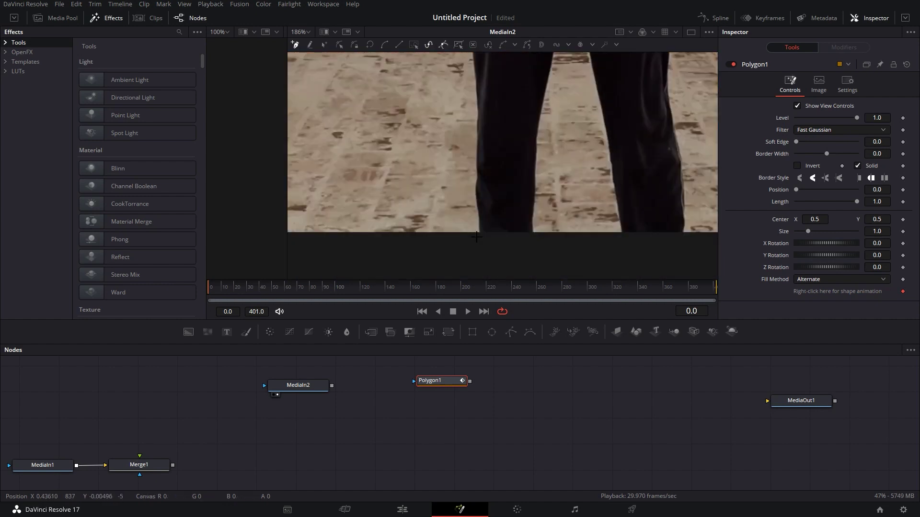
{"action": "left_click", "coordinate": [477, 236]}
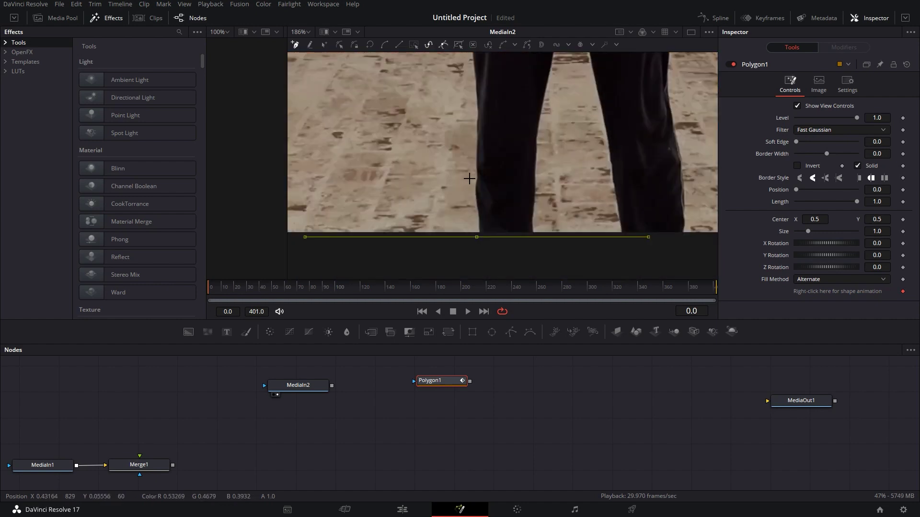
{"action": "left_click", "coordinate": [470, 179]}
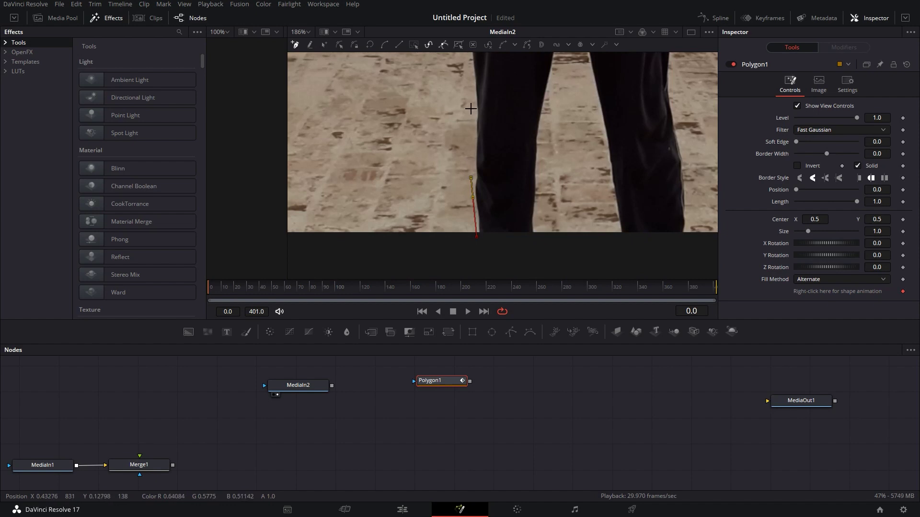
{"action": "scroll", "coordinate": [467, 115], "scroll_direction": "up", "scroll_amount": 3}
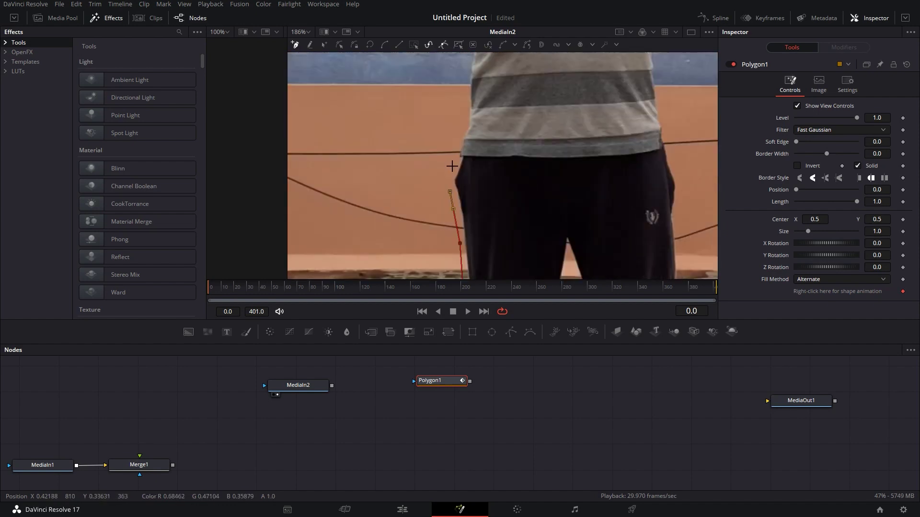
{"action": "left_click", "coordinate": [452, 167]}
{"action": "scroll", "coordinate": [452, 167], "scroll_direction": "up", "scroll_amount": 1}
{"action": "left_click", "coordinate": [467, 139]}
{"action": "left_click", "coordinate": [465, 96]}
{"action": "scroll", "coordinate": [462, 91], "scroll_direction": "up", "scroll_amount": 1}
{"action": "left_click", "coordinate": [455, 172]}
{"action": "left_click", "coordinate": [447, 134]}
{"action": "left_click", "coordinate": [442, 113]}
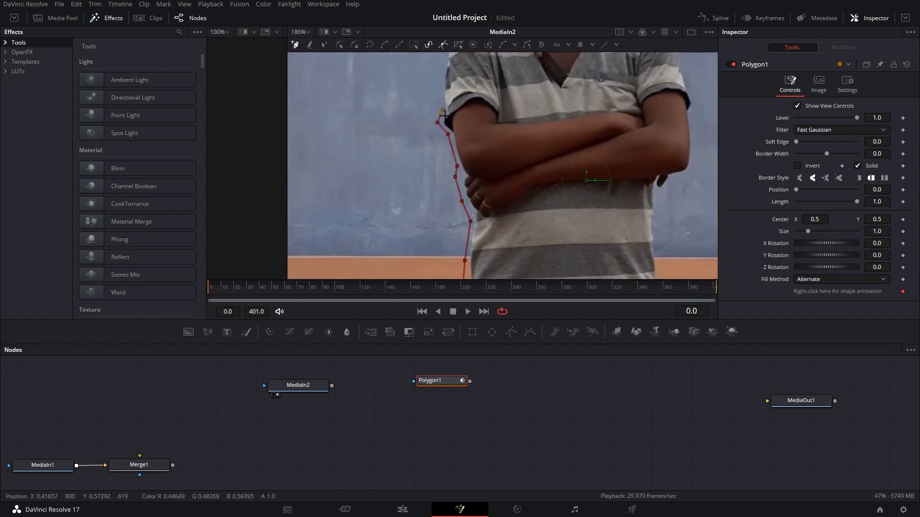
{"action": "scroll", "coordinate": [444, 114], "scroll_direction": "up", "scroll_amount": 1}
Step: Continue the outline along the shoulder and neck and up the head's left side
{"action": "left_click", "coordinate": [450, 101]}
{"action": "left_click", "coordinate": [482, 88]}
{"action": "left_click", "coordinate": [513, 83]}
{"action": "scroll", "coordinate": [507, 120], "scroll_direction": "up", "scroll_amount": 1}
{"action": "left_click", "coordinate": [508, 120]}
{"action": "scroll", "coordinate": [507, 117], "scroll_direction": "up", "scroll_amount": 1}
{"action": "left_click", "coordinate": [502, 178]}
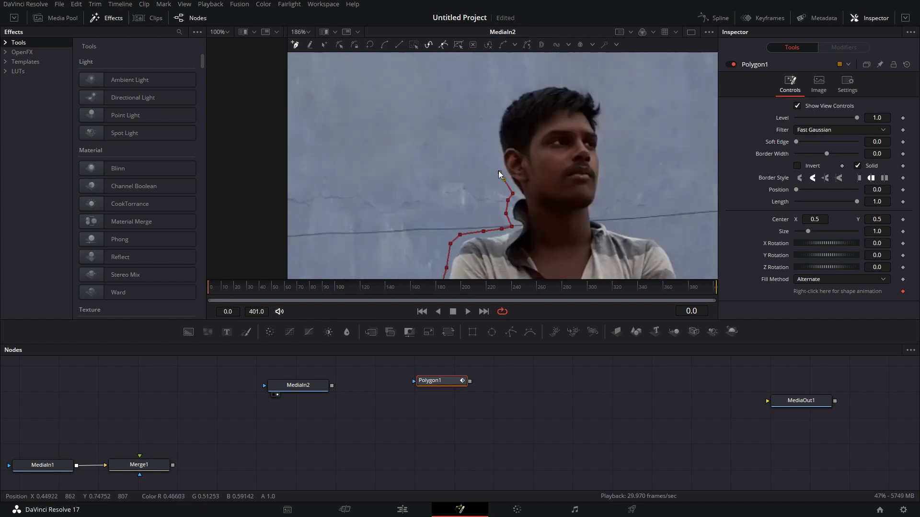
{"action": "left_click", "coordinate": [493, 147]}
{"action": "left_click", "coordinate": [494, 118]}
Step: Trace over the hair, down the right side of the head and face, and along the right shoulder
{"action": "left_click", "coordinate": [510, 94]}
{"action": "left_click", "coordinate": [540, 80]}
{"action": "left_click", "coordinate": [565, 79]}
{"action": "left_click", "coordinate": [600, 93]}
{"action": "left_click", "coordinate": [607, 109]}
{"action": "left_click", "coordinate": [607, 125]}
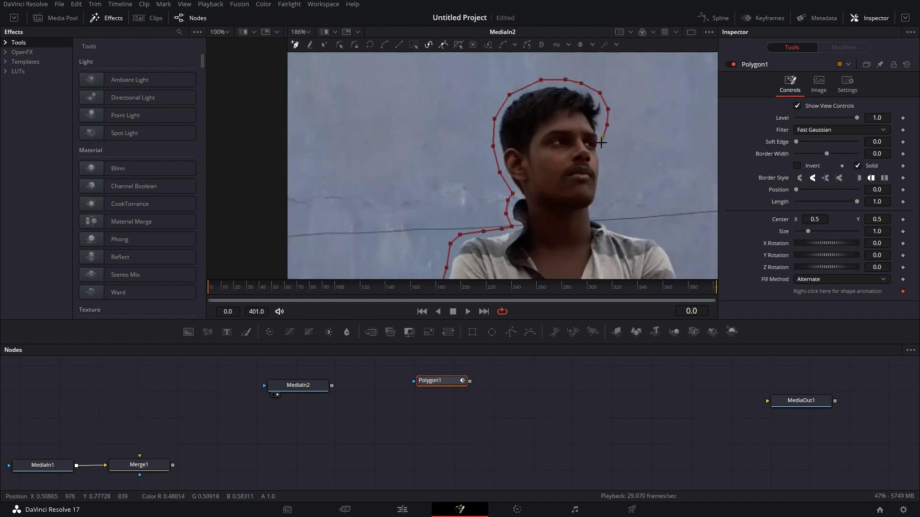
{"action": "left_click", "coordinate": [603, 186]}
{"action": "left_click", "coordinate": [603, 217]}
{"action": "left_click", "coordinate": [639, 230]}
{"action": "left_click", "coordinate": [659, 236]}
Step: Add mask points down the right arm and right side to the waist
{"action": "scroll", "coordinate": [659, 240], "scroll_direction": "down", "scroll_amount": 2}
{"action": "left_click", "coordinate": [675, 138]}
{"action": "left_click", "coordinate": [688, 189]}
{"action": "left_click", "coordinate": [695, 207]}
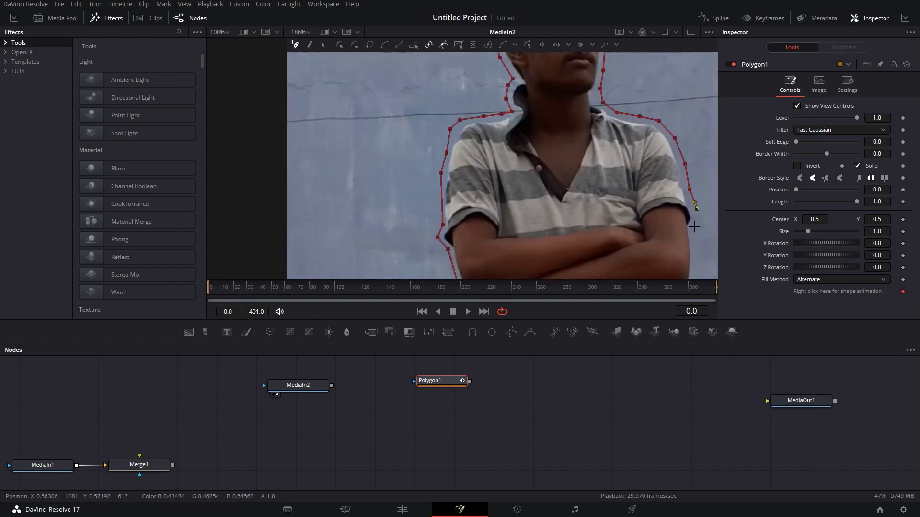
{"action": "scroll", "coordinate": [694, 226], "scroll_direction": "down", "scroll_amount": 1}
{"action": "left_click", "coordinate": [692, 218]}
{"action": "scroll", "coordinate": [689, 224], "scroll_direction": "down", "scroll_amount": 1}
{"action": "left_click", "coordinate": [657, 225]}
{"action": "left_click", "coordinate": [662, 225]}
{"action": "scroll", "coordinate": [662, 225], "scroll_direction": "down", "scroll_amount": 1}
{"action": "left_click", "coordinate": [663, 223]}
{"action": "scroll", "coordinate": [670, 226], "scroll_direction": "down", "scroll_amount": 1}
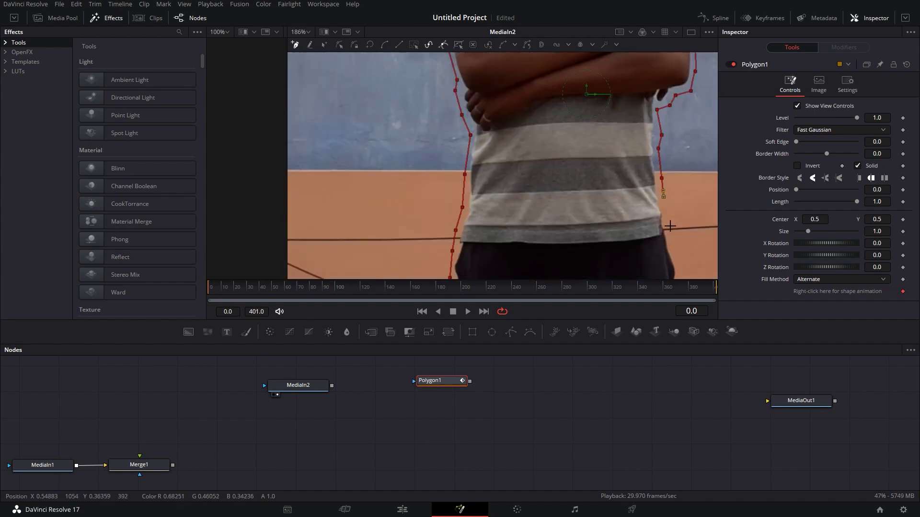
{"action": "scroll", "coordinate": [670, 226], "scroll_direction": "down", "scroll_amount": 1}
Step: Trace down the right leg's edge to the image's bottom edge
{"action": "left_click", "coordinate": [676, 211]}
{"action": "scroll", "coordinate": [676, 211], "scroll_direction": "down", "scroll_amount": 1}
{"action": "left_click", "coordinate": [682, 240]}
{"action": "scroll", "coordinate": [681, 234], "scroll_direction": "down", "scroll_amount": 3}
{"action": "left_click", "coordinate": [686, 238]}
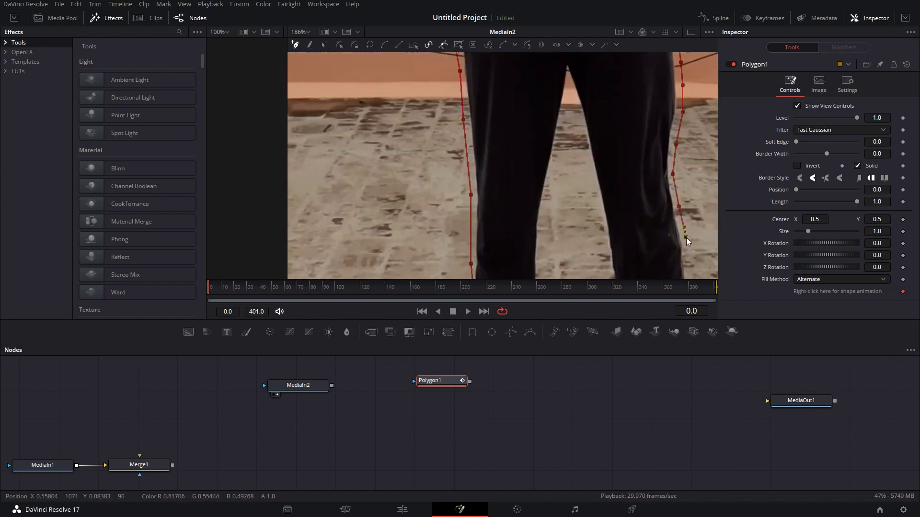
{"action": "scroll", "coordinate": [686, 240], "scroll_direction": "down", "scroll_amount": 2}
{"action": "left_click", "coordinate": [688, 203]}
{"action": "left_click", "coordinate": [691, 230]}
{"action": "left_click", "coordinate": [691, 250]}
{"action": "left_click", "coordinate": [691, 264]}
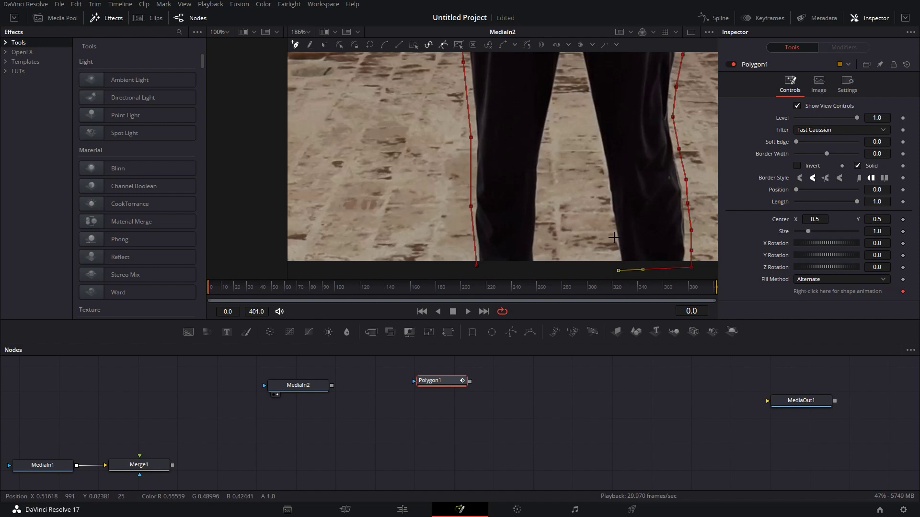
Step: Outline the inner leg edges between the legs and close the polygon at the first point
{"action": "left_click", "coordinate": [605, 219]}
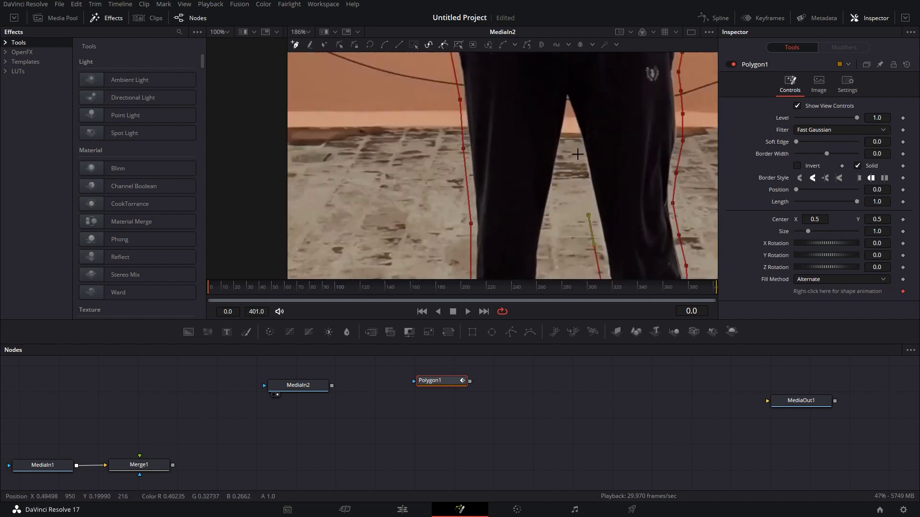
{"action": "left_click", "coordinate": [578, 154]}
{"action": "left_click", "coordinate": [575, 138]}
{"action": "left_click", "coordinate": [573, 131]}
{"action": "left_click", "coordinate": [564, 158]}
{"action": "left_click", "coordinate": [563, 167]}
{"action": "scroll", "coordinate": [563, 173], "scroll_direction": "down", "scroll_amount": 3}
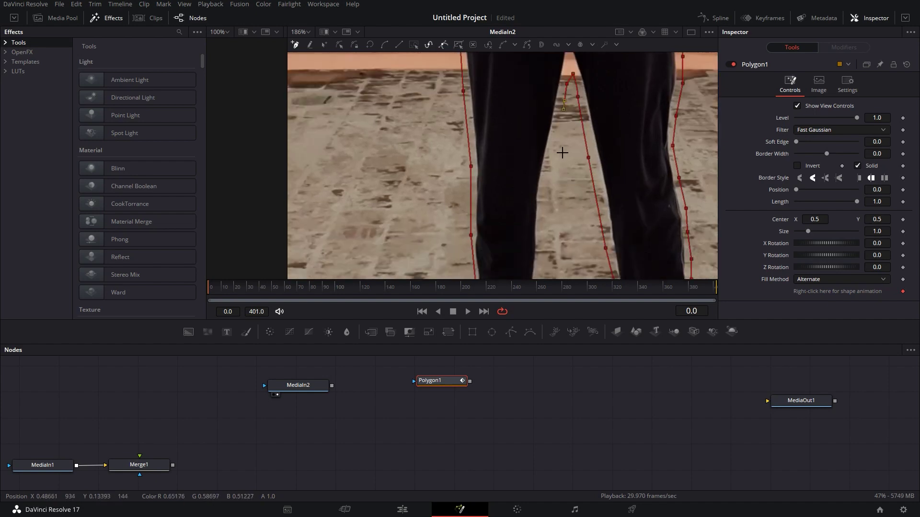
{"action": "left_click", "coordinate": [552, 161]}
{"action": "left_click", "coordinate": [546, 191]}
{"action": "left_click", "coordinate": [545, 206]}
{"action": "scroll", "coordinate": [546, 209], "scroll_direction": "down", "scroll_amount": 3}
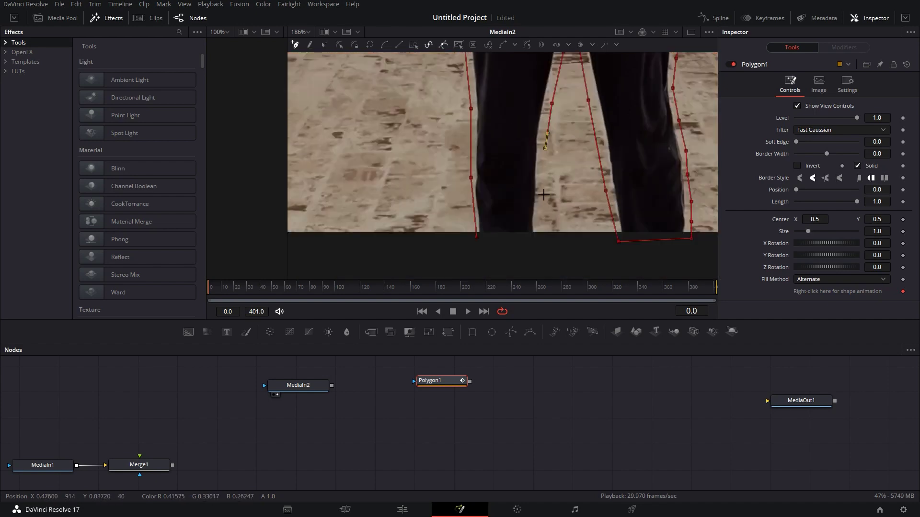
{"action": "left_click", "coordinate": [544, 201]}
{"action": "left_click", "coordinate": [541, 234]}
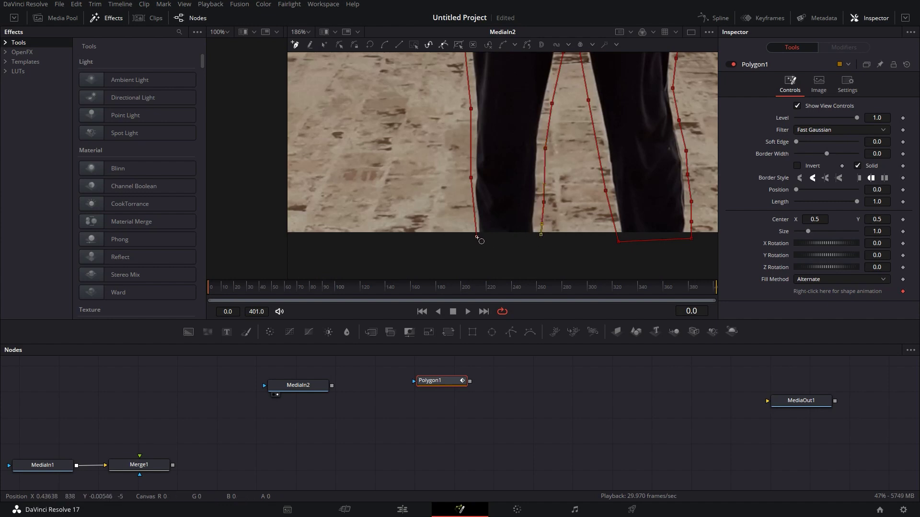
{"action": "left_click", "coordinate": [477, 237]}
Step: At frame 72, nudge the bottom-left mask points slightly left, then scrub to frame 118 to check
{"action": "left_click_drag", "start_coordinate": [208, 288], "coordinate": [375, 300]}
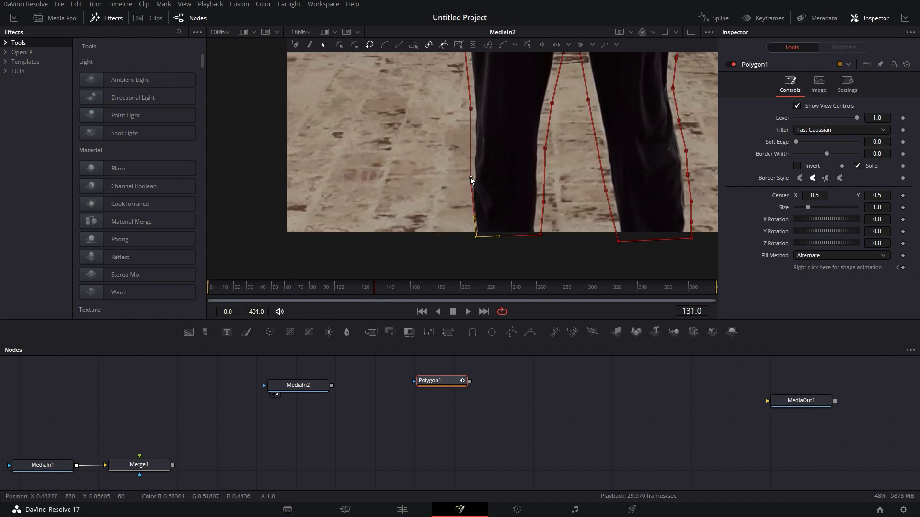
{"action": "left_click_drag", "start_coordinate": [470, 180], "coordinate": [467, 180]}
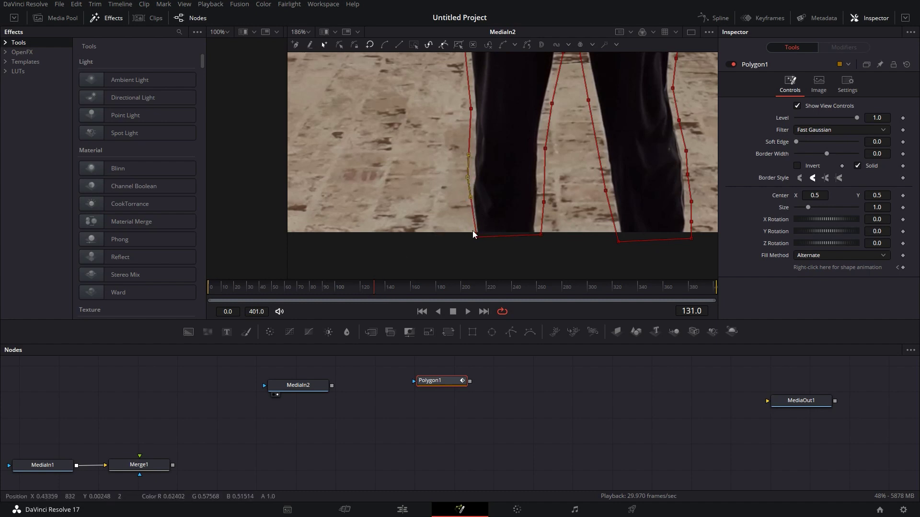
{"action": "left_click_drag", "start_coordinate": [477, 239], "coordinate": [474, 238]}
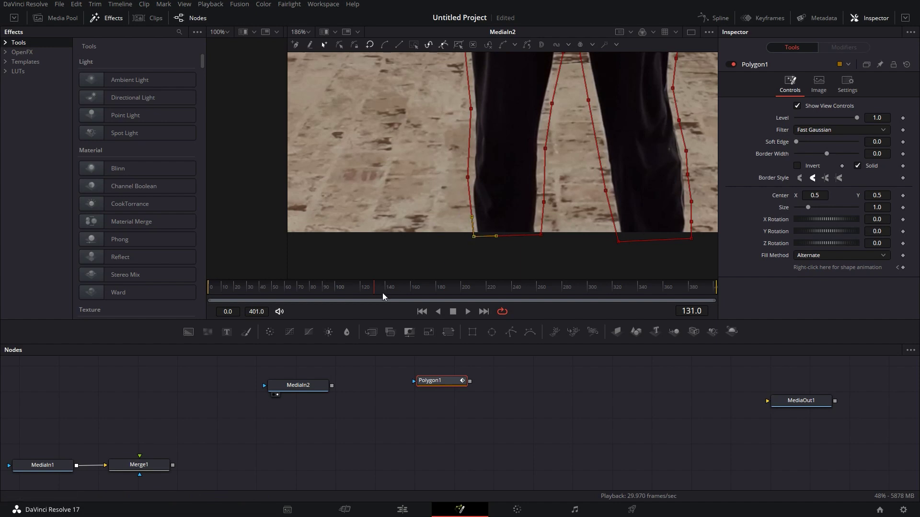
{"action": "left_click_drag", "start_coordinate": [378, 293], "coordinate": [332, 299]}
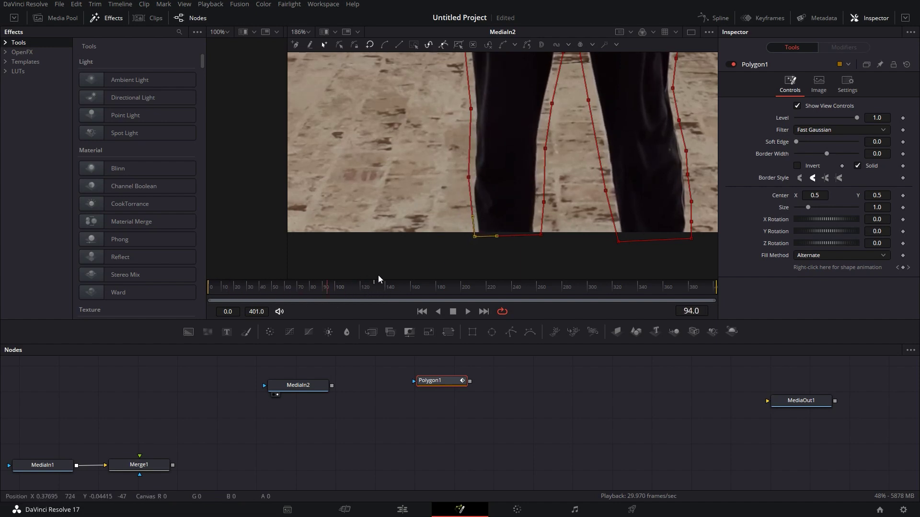
{"action": "left_click_drag", "start_coordinate": [329, 291], "coordinate": [503, 296]}
Step: Reposition a Polygon1 point near the head, play back, and undo the stray point move
{"action": "scroll", "coordinate": [502, 263], "scroll_direction": "up", "scroll_amount": 15}
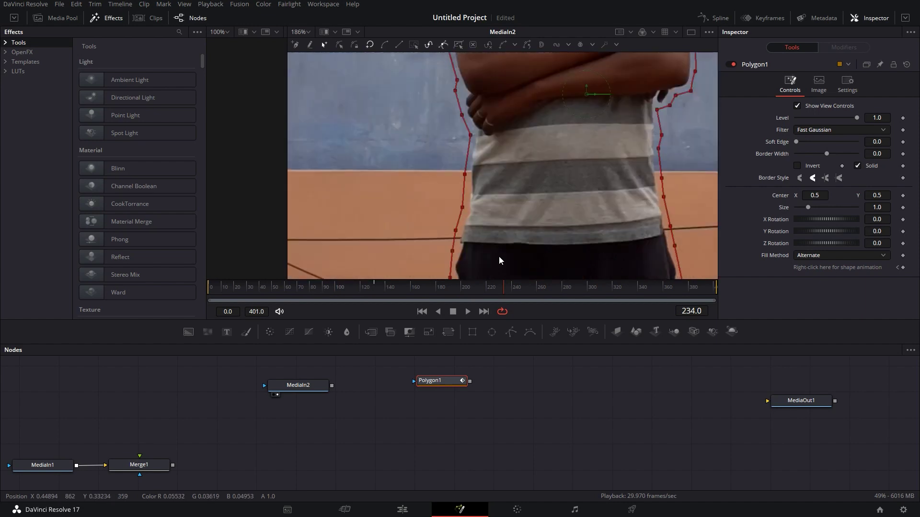
{"action": "scroll", "coordinate": [499, 260], "scroll_direction": "up", "scroll_amount": 3}
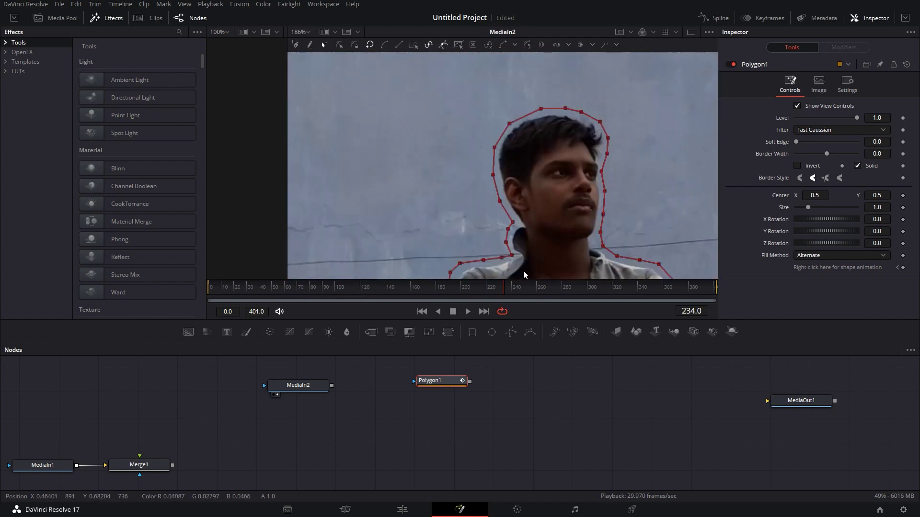
{"action": "left_click_drag", "start_coordinate": [505, 295], "coordinate": [530, 294]}
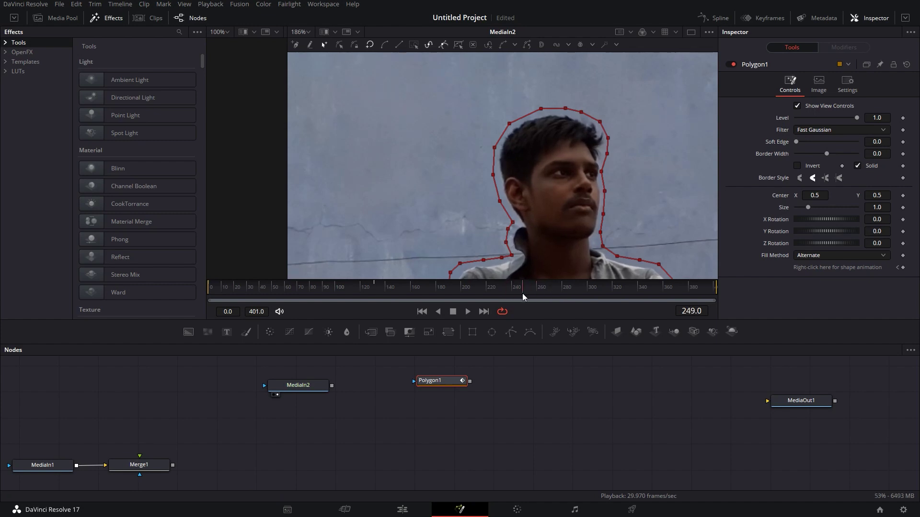
{"action": "left_click_drag", "start_coordinate": [509, 126], "coordinate": [453, 96]}
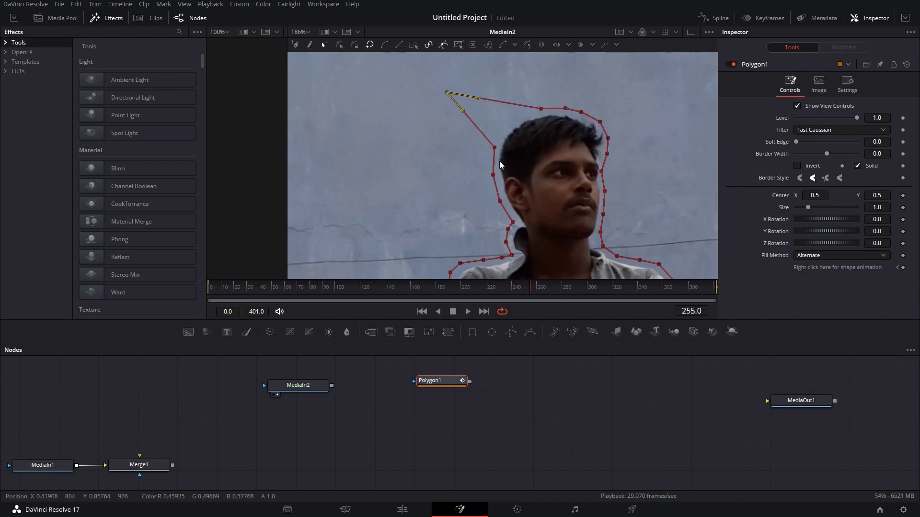
{"action": "left_click_drag", "start_coordinate": [538, 293], "coordinate": [400, 291]}
{"action": "left_click", "coordinate": [468, 312]}
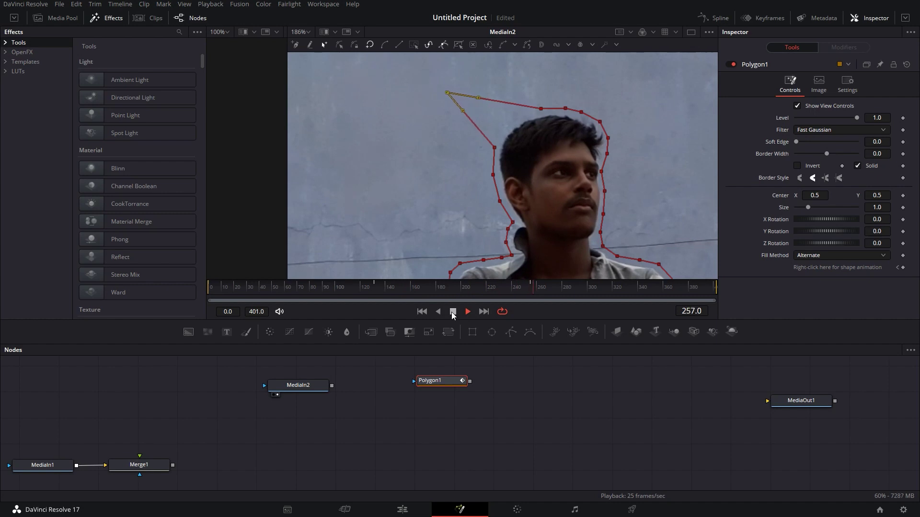
{"action": "left_click", "coordinate": [452, 312]}
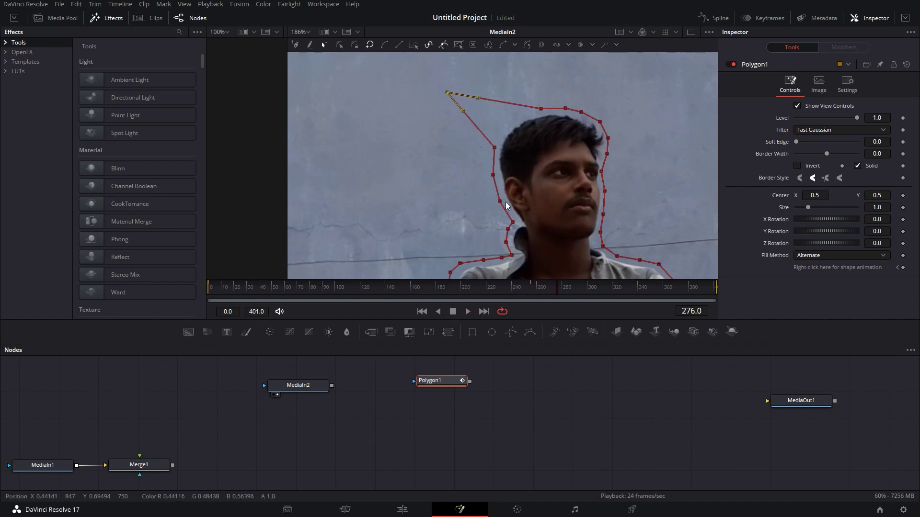
{"action": "key", "text": "ctrl+z"}
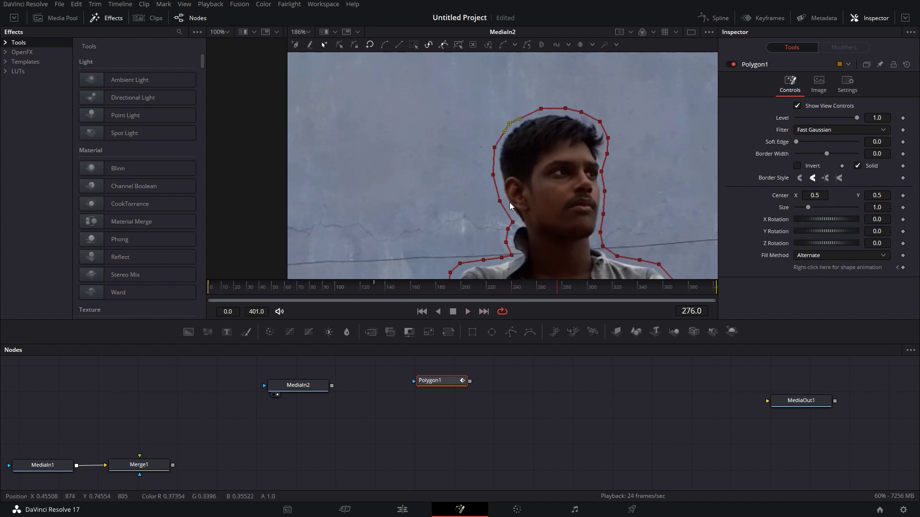
Step: Zoom the viewer out and scrub through the frames to review the mask fit
{"action": "left_click_drag", "start_coordinate": [493, 292], "coordinate": [379, 290]}
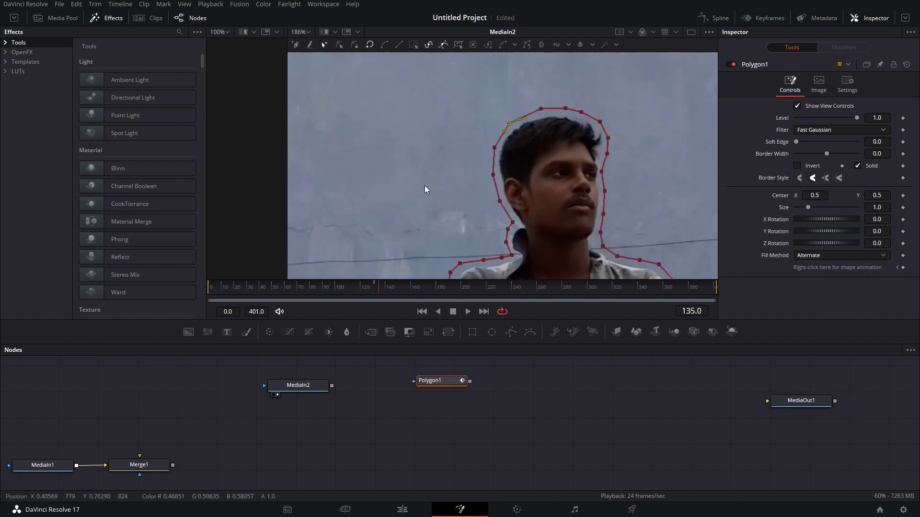
{"action": "scroll", "coordinate": [433, 182], "scroll_direction": "down", "scroll_amount": 3}
{"action": "scroll", "coordinate": [432, 178], "scroll_direction": "down", "scroll_amount": 3}
{"action": "scroll", "coordinate": [432, 177], "scroll_direction": "down", "scroll_amount": 6}
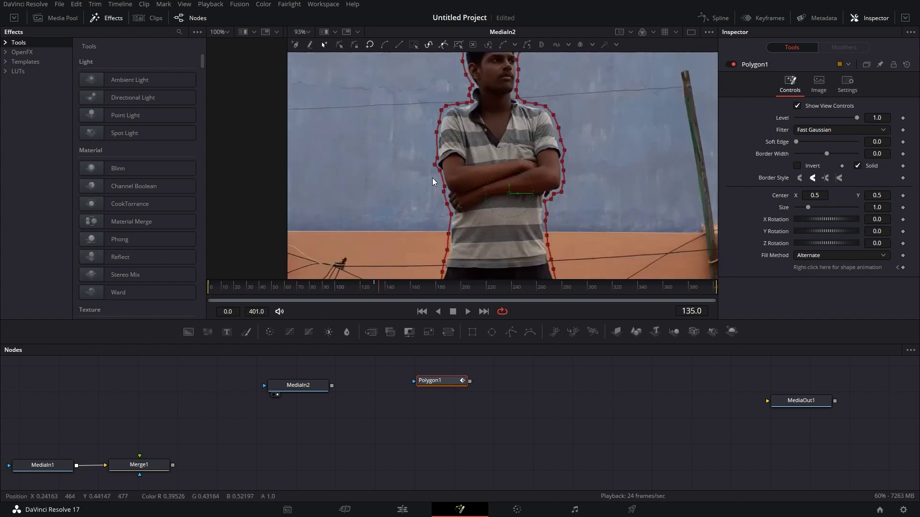
{"action": "scroll", "coordinate": [432, 177], "scroll_direction": "down", "scroll_amount": 3}
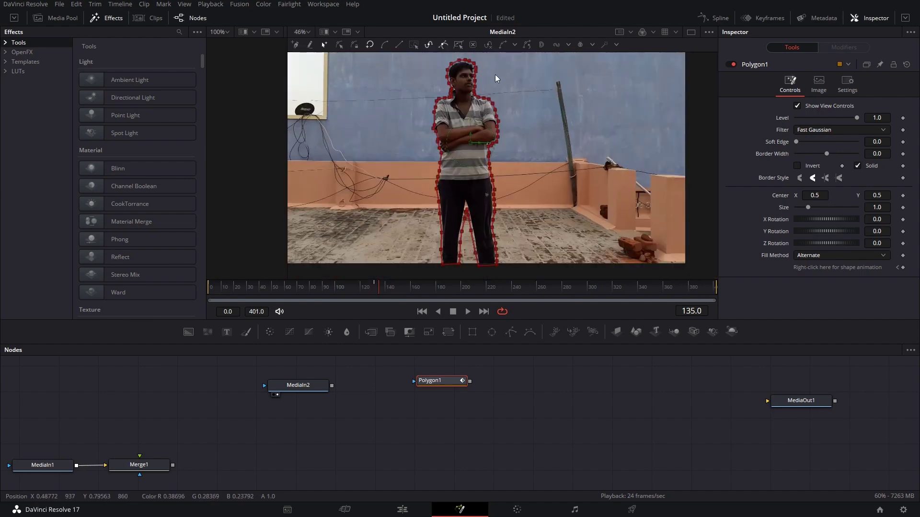
{"action": "left_click_drag", "start_coordinate": [388, 288], "coordinate": [211, 295]}
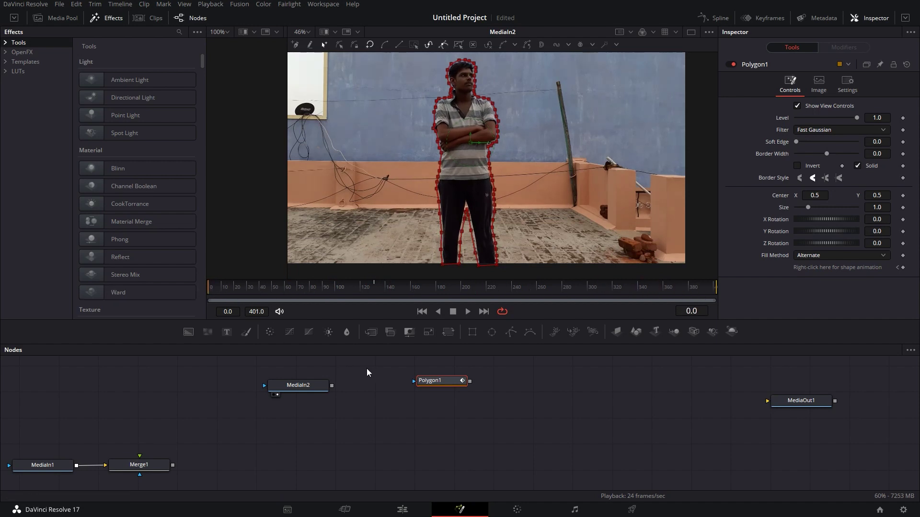
Step: Place Polygon1 left of MediaIn2 and wire it into MediaIn2's mask input, tidying the nodes
{"action": "left_click_drag", "start_coordinate": [429, 383], "coordinate": [209, 388]}
{"action": "left_click_drag", "start_coordinate": [311, 387], "coordinate": [380, 394]}
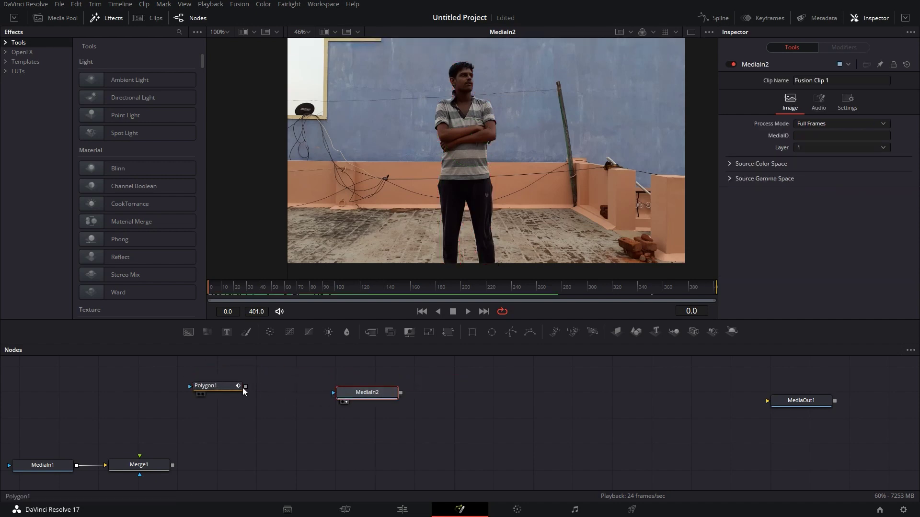
{"action": "left_click_drag", "start_coordinate": [245, 386], "coordinate": [337, 394]}
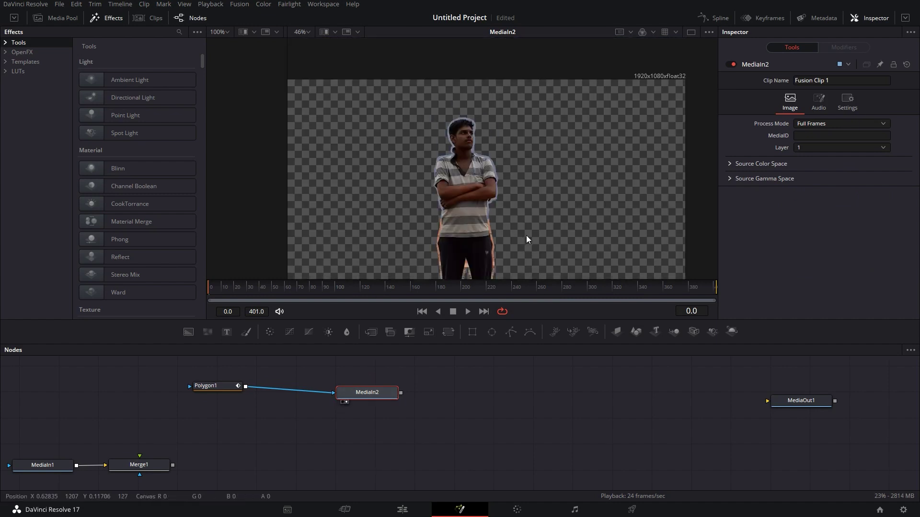
{"action": "left_click_drag", "start_coordinate": [376, 394], "coordinate": [329, 388]}
{"action": "left_click", "coordinate": [439, 391]}
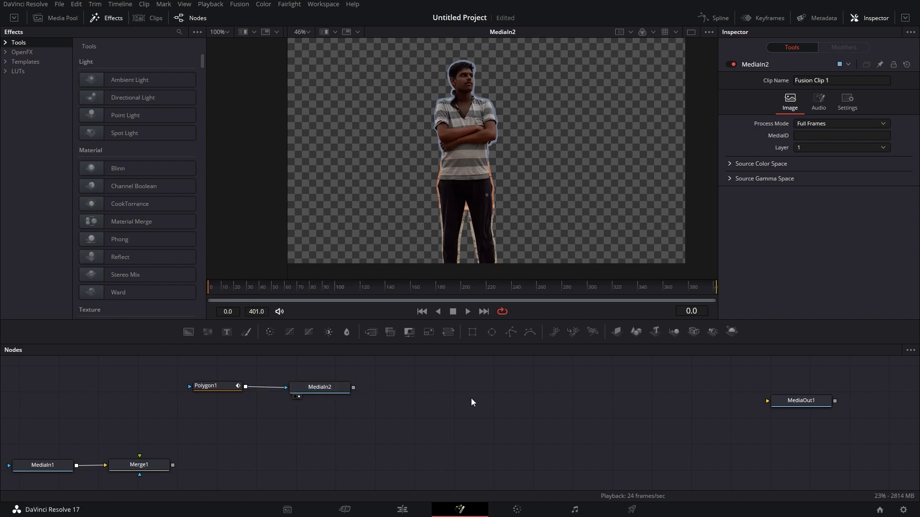
Step: Add pEmitter1 and pRender1, setting the emitter Region to Bitmap sourced from MediaIn2
{"action": "left_click", "coordinate": [554, 331]}
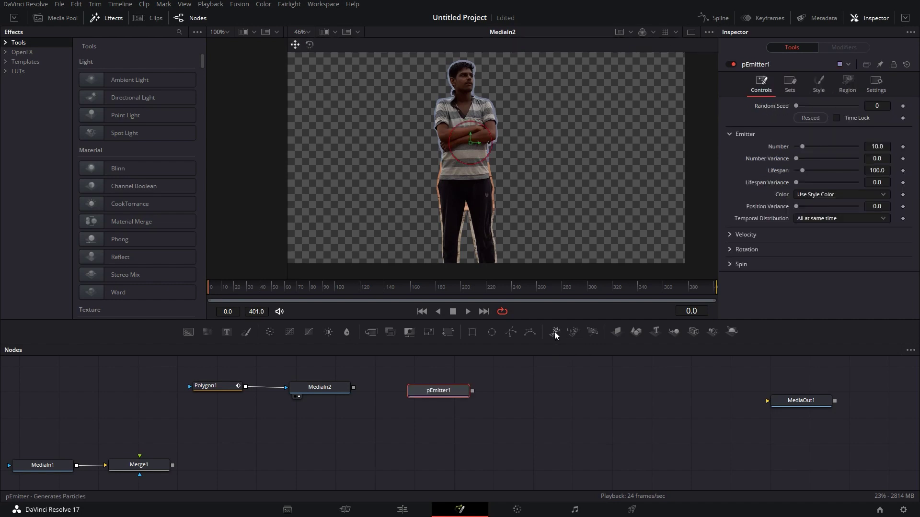
{"action": "left_click", "coordinate": [593, 332]}
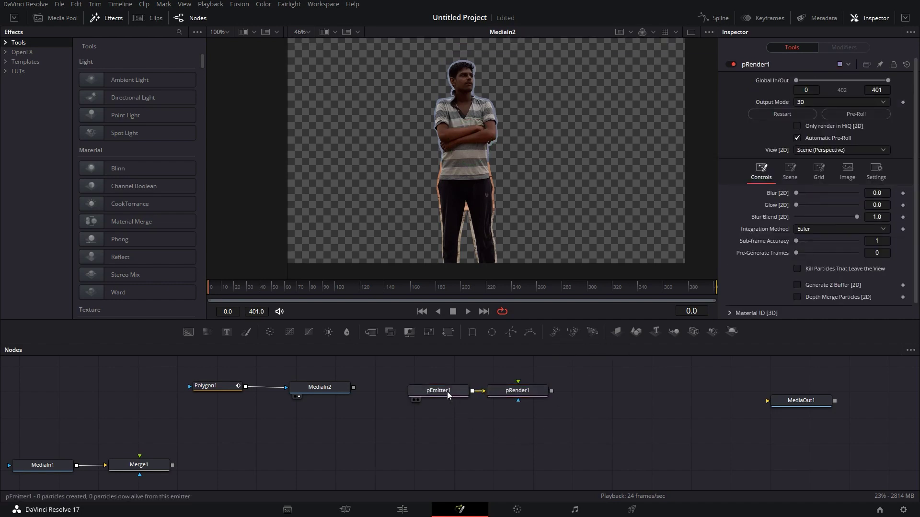
{"action": "left_click", "coordinate": [412, 396]}
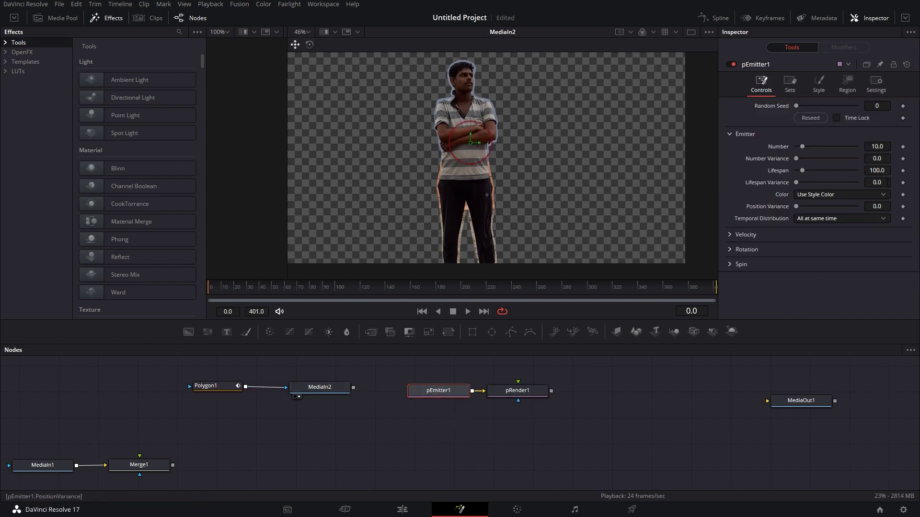
{"action": "left_click", "coordinate": [849, 86]}
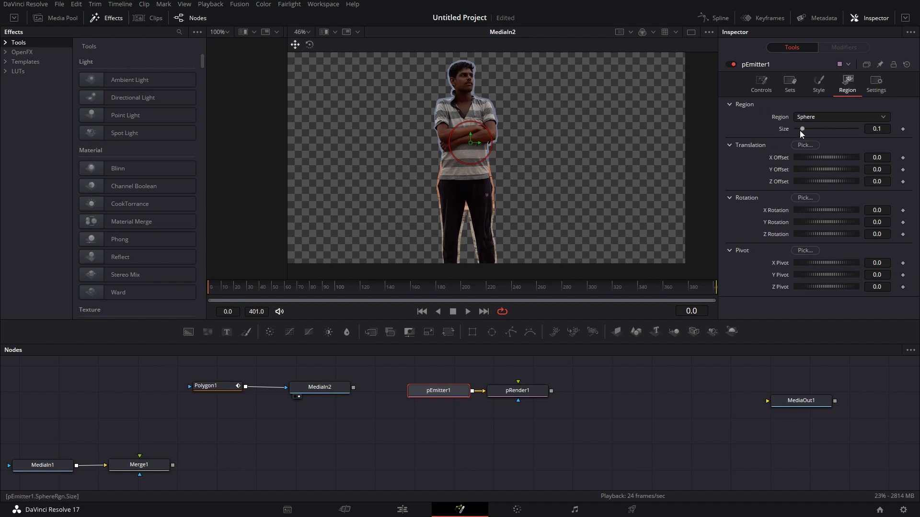
{"action": "left_click", "coordinate": [803, 116]}
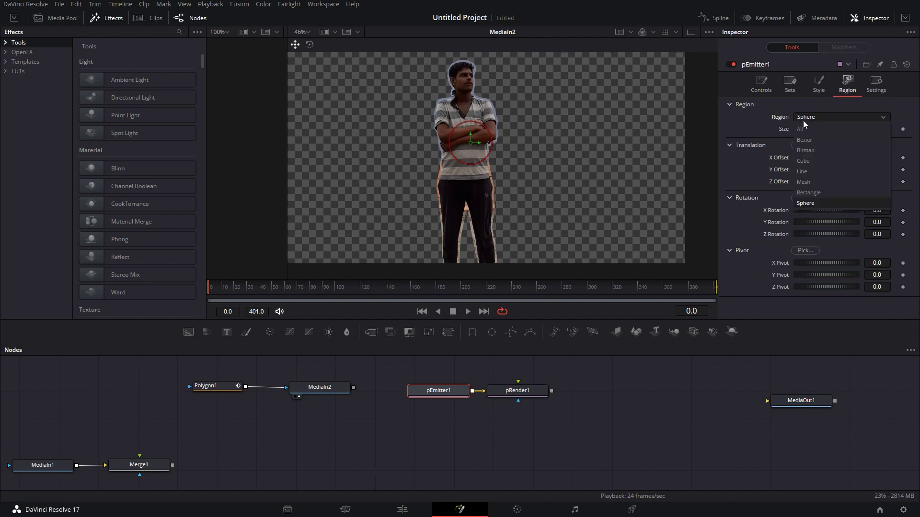
{"action": "left_click", "coordinate": [803, 150]}
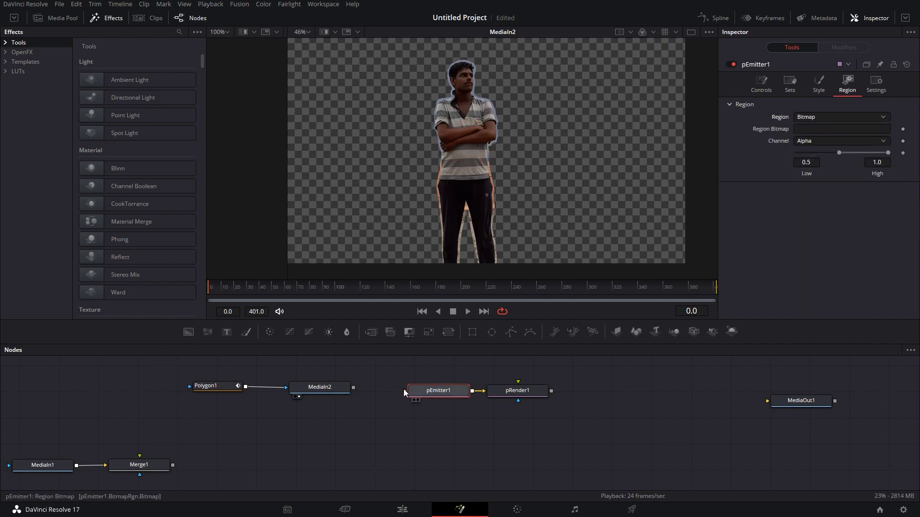
{"action": "left_click_drag", "start_coordinate": [405, 392], "coordinate": [355, 387]}
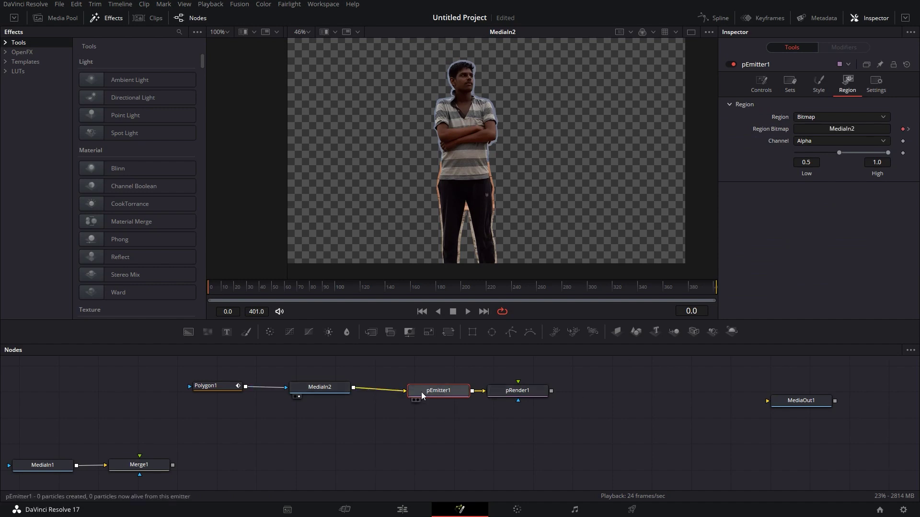
Step: Set pRender1's Output Mode to 2D and enable Kill Particles That Leave the View
{"action": "left_click_drag", "start_coordinate": [517, 394], "coordinate": [556, 390]}
{"action": "left_click", "coordinate": [824, 102]}
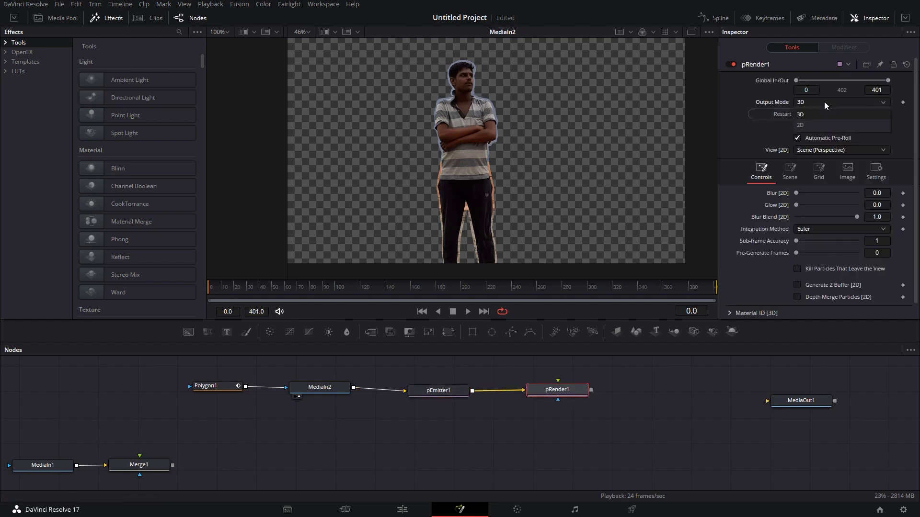
{"action": "left_click", "coordinate": [806, 125]}
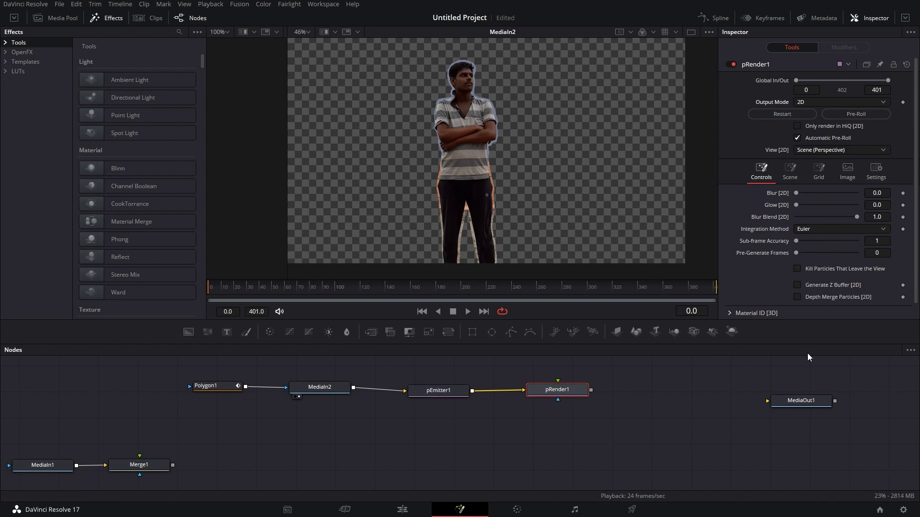
{"action": "left_click", "coordinate": [796, 269]}
{"action": "left_click", "coordinate": [443, 391]}
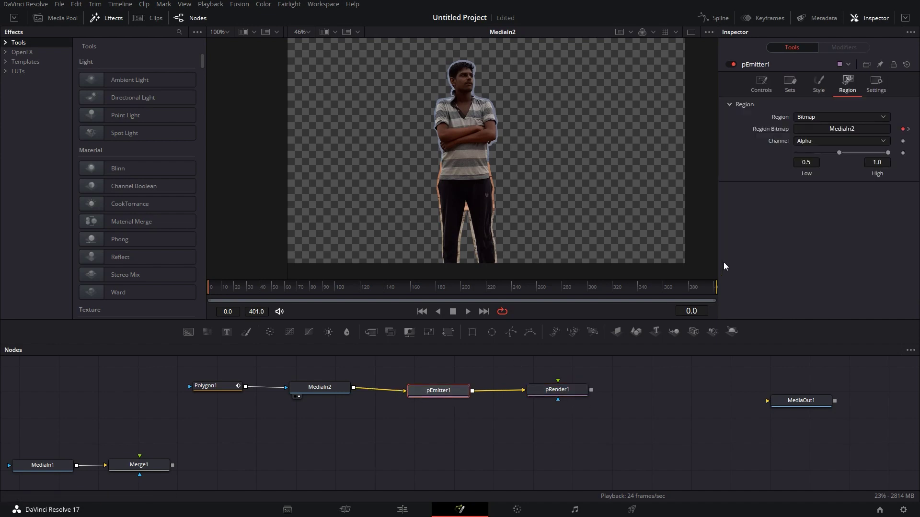
Step: Set pEmitter1's particle Style to Blob and drag Size to about 0.2087
{"action": "left_click", "coordinate": [760, 82]}
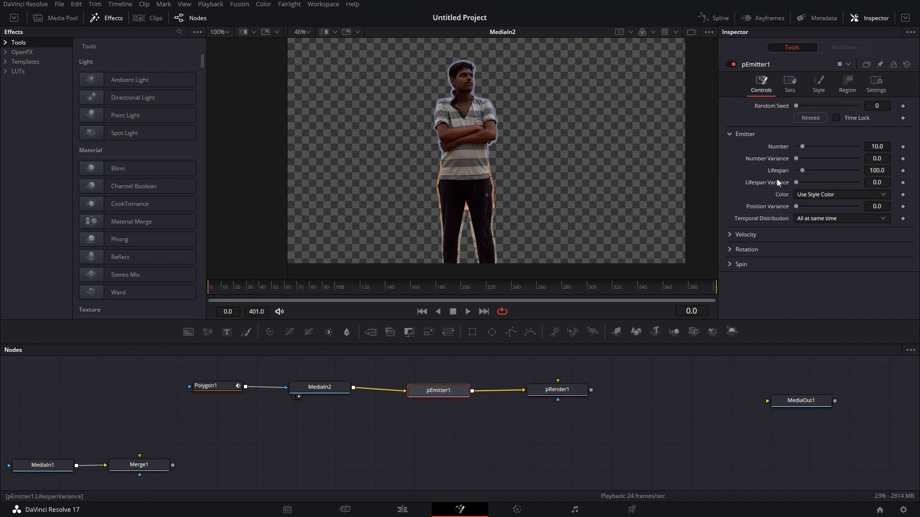
{"action": "left_click", "coordinate": [818, 87]}
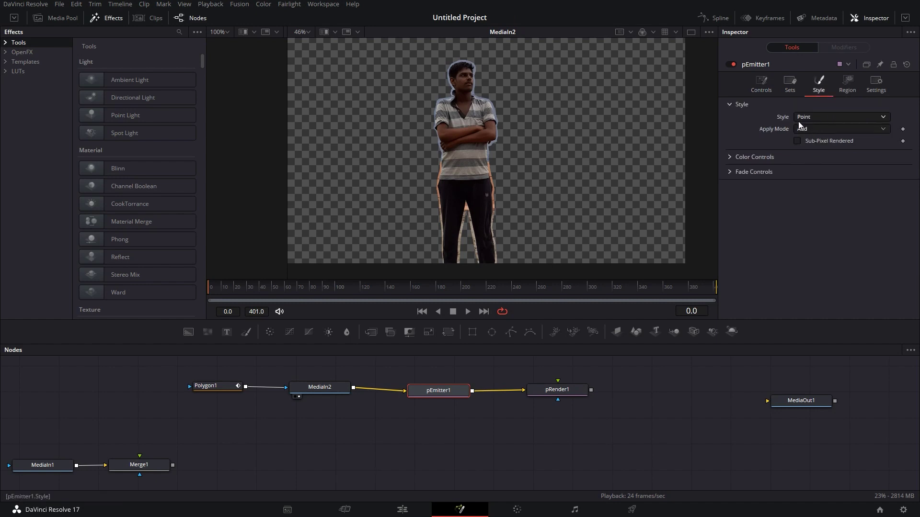
{"action": "left_click", "coordinate": [811, 117]}
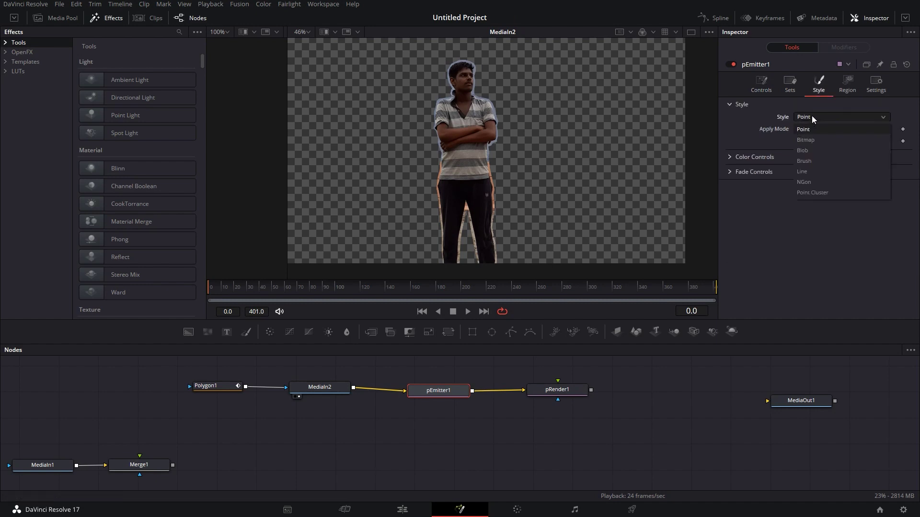
{"action": "left_click", "coordinate": [801, 151]}
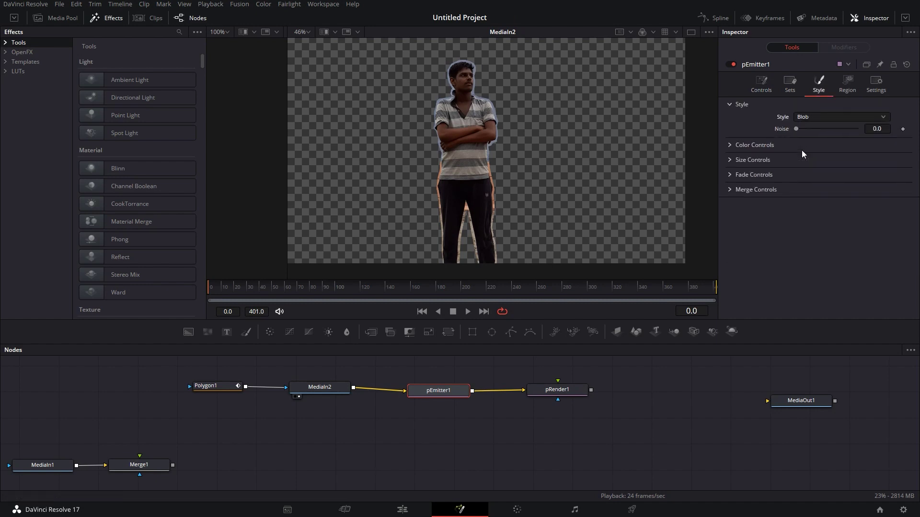
{"action": "left_click", "coordinate": [730, 161]}
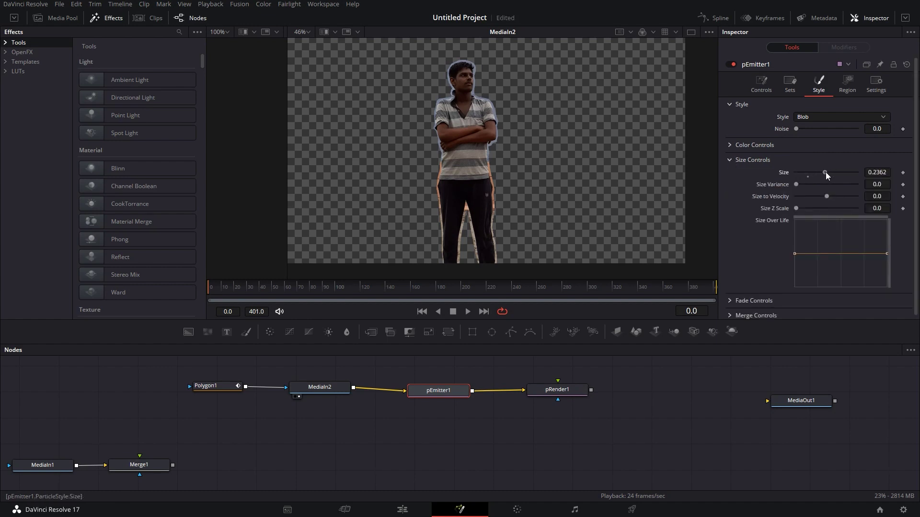
{"action": "left_click_drag", "start_coordinate": [826, 172], "coordinate": [820, 174]}
{"action": "left_click_drag", "start_coordinate": [821, 174], "coordinate": [822, 174]}
Step: Enter Number 500, Velocity 0.01, Velocity Variance 0.007, Angle 30 and Angle Variance 15 on pEmitter1
{"action": "left_click", "coordinate": [789, 83]}
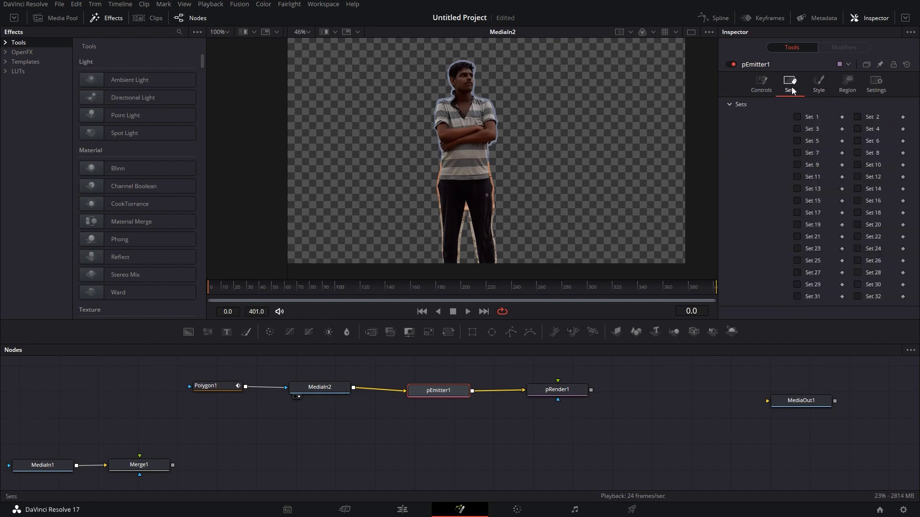
{"action": "left_click", "coordinate": [760, 82]}
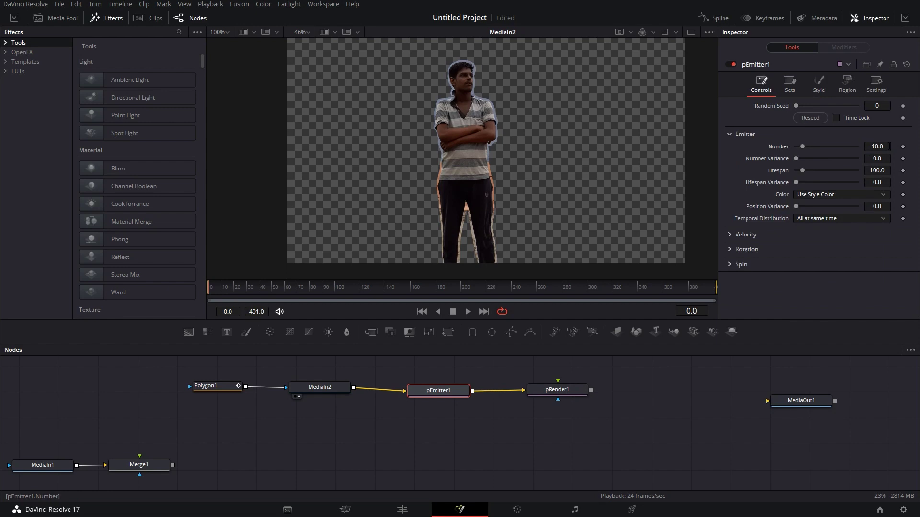
{"action": "left_click", "coordinate": [889, 146]}
{"action": "left_click", "coordinate": [728, 234]}
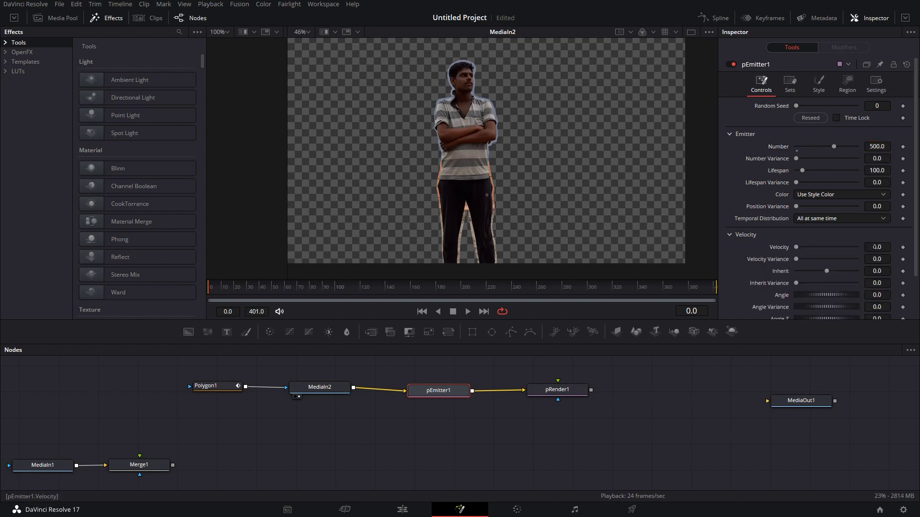
{"action": "left_click", "coordinate": [883, 248]}
{"action": "left_click", "coordinate": [889, 259]}
{"action": "left_click", "coordinate": [884, 295]}
{"action": "left_click", "coordinate": [883, 307]}
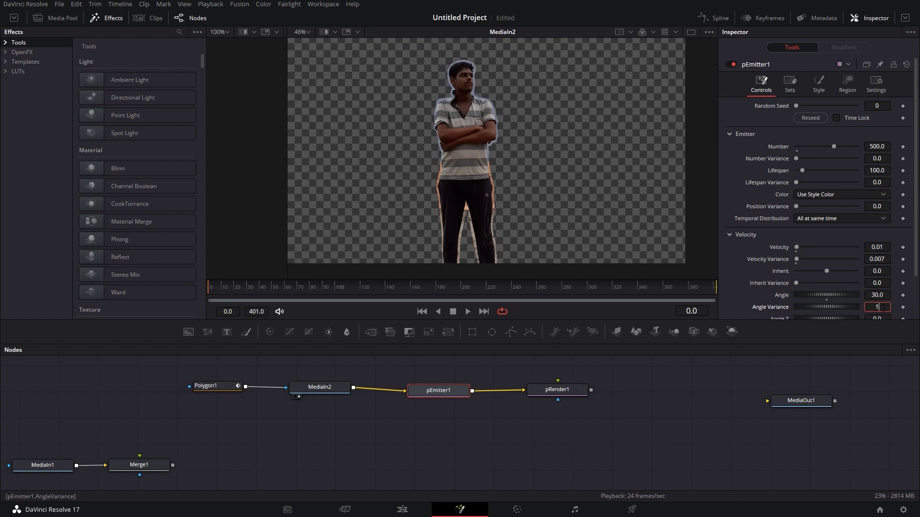
{"action": "key", "text": "Return"}
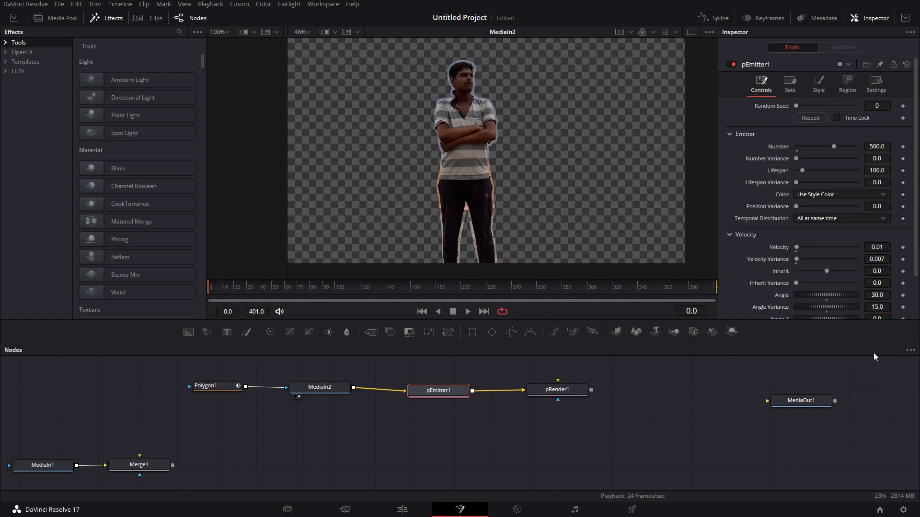
Step: View pRender1's output and play it back to preview the particles
{"action": "left_click", "coordinate": [547, 390]}
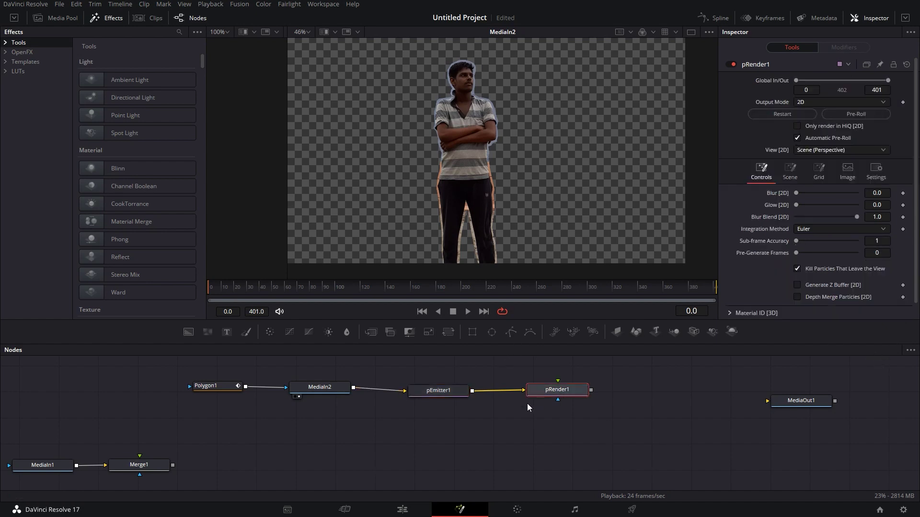
{"action": "left_click", "coordinate": [535, 399]}
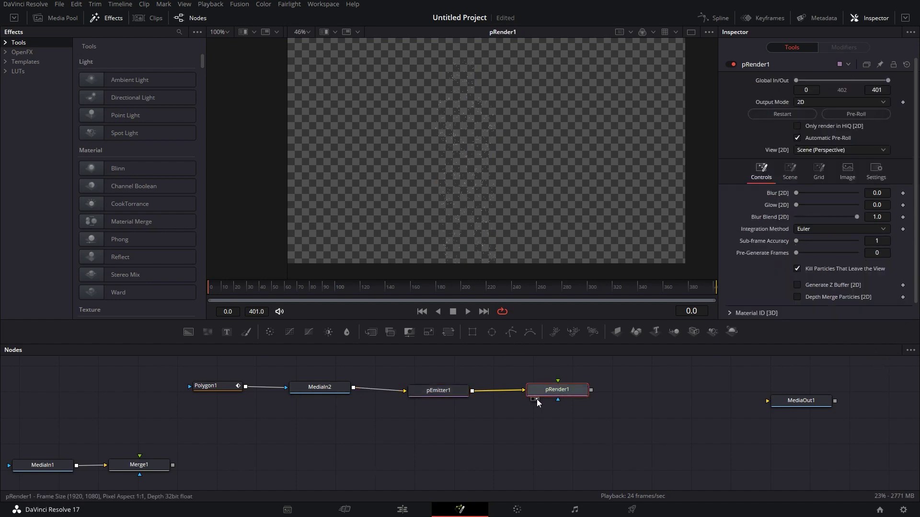
{"action": "left_click", "coordinate": [468, 311]}
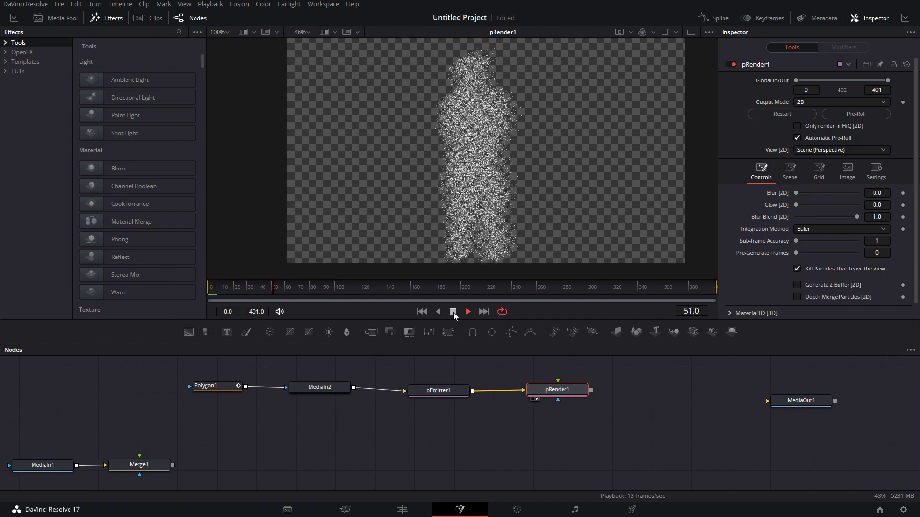
{"action": "left_click", "coordinate": [453, 312]}
Step: Set pEmitter1's Color to Use Color from Region and preview the coloured particles
{"action": "left_click", "coordinate": [452, 390]}
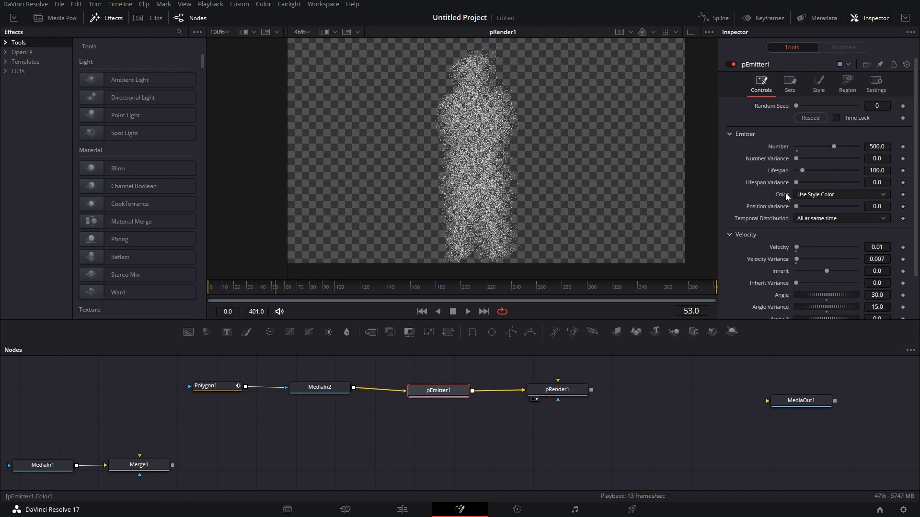
{"action": "left_click", "coordinate": [811, 193]}
{"action": "left_click", "coordinate": [809, 215]}
{"action": "left_click", "coordinate": [471, 313]}
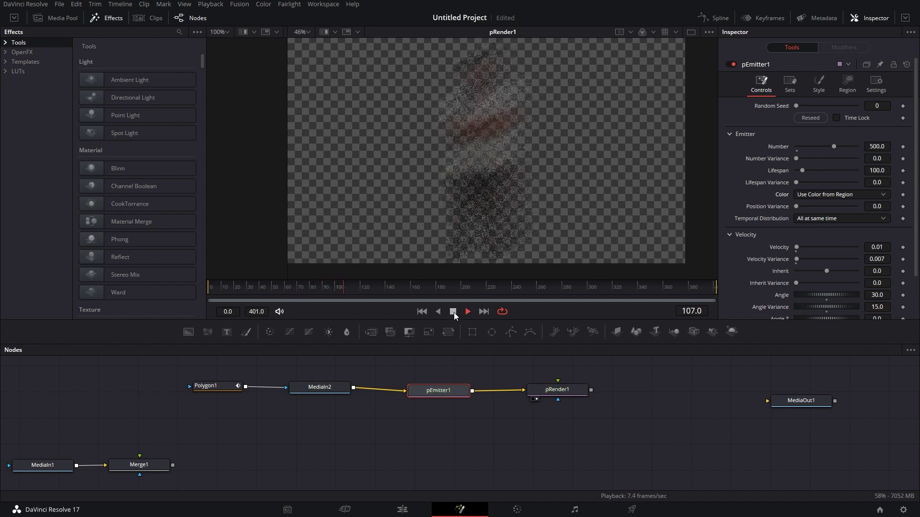
{"action": "left_click", "coordinate": [454, 313]}
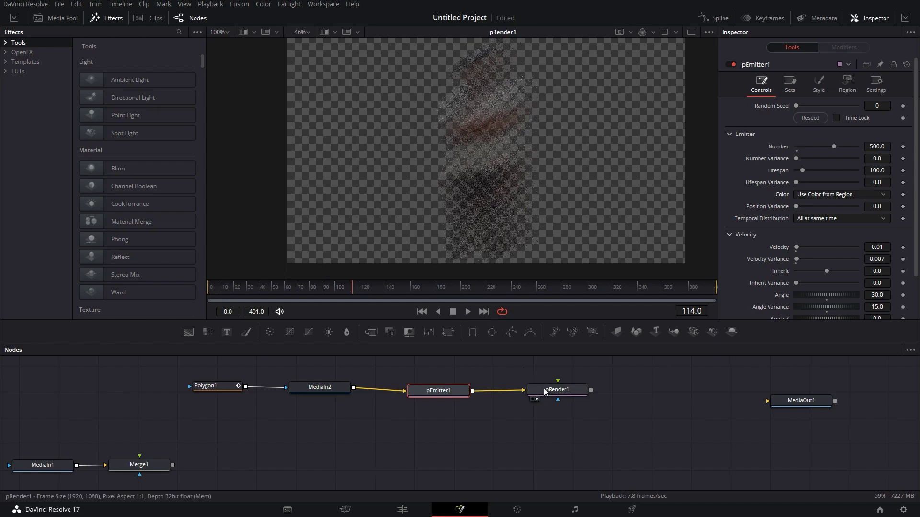
{"action": "left_click_drag", "start_coordinate": [543, 390], "coordinate": [625, 390]}
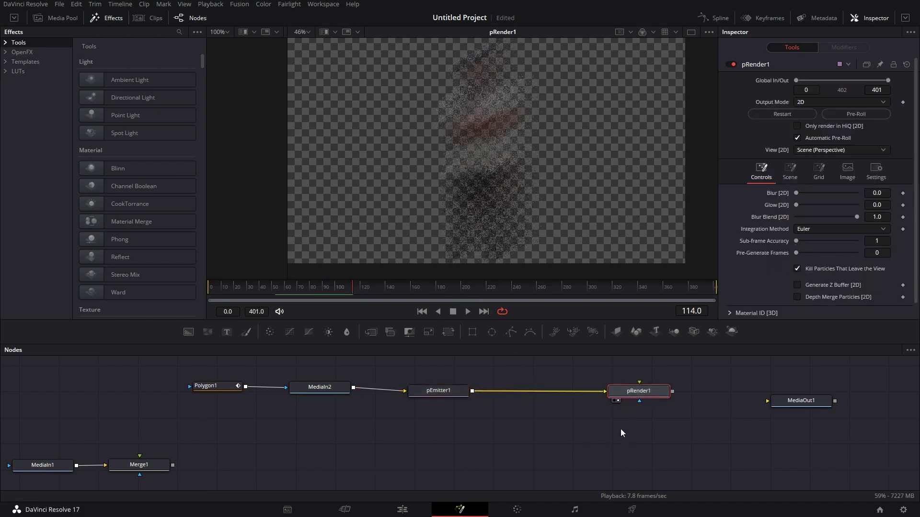
Step: With pEmitter1 selected, add a pDirectionalForce node via the tool search for 'pd'
{"action": "left_click", "coordinate": [438, 391]}
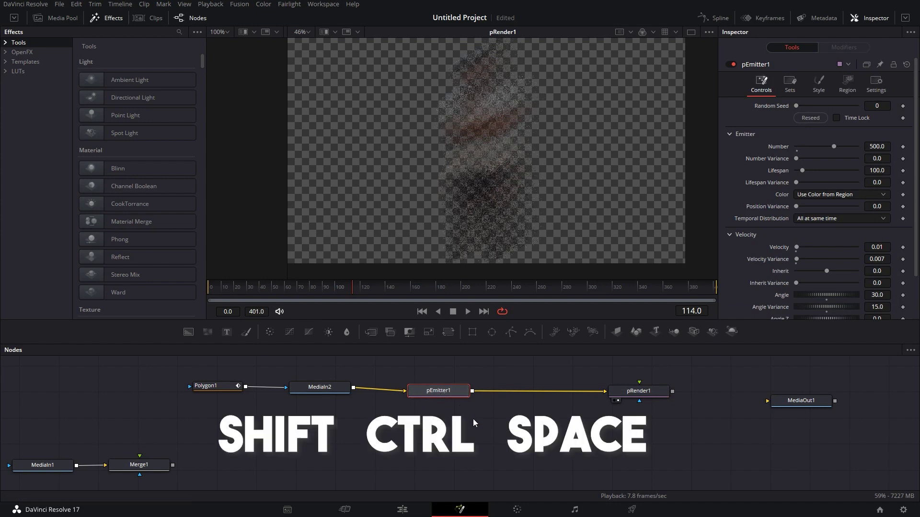
{"action": "key", "text": "ctrl+shift+space"}
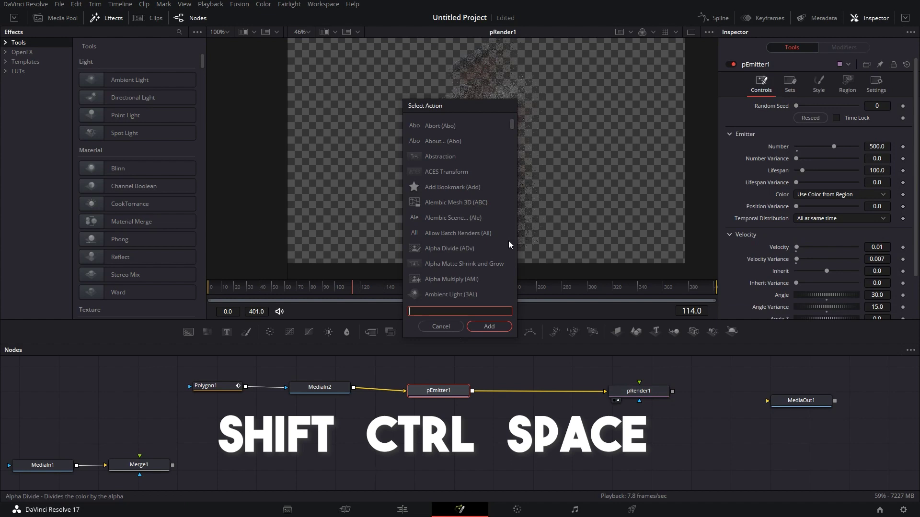
{"action": "type", "text": "pd"}
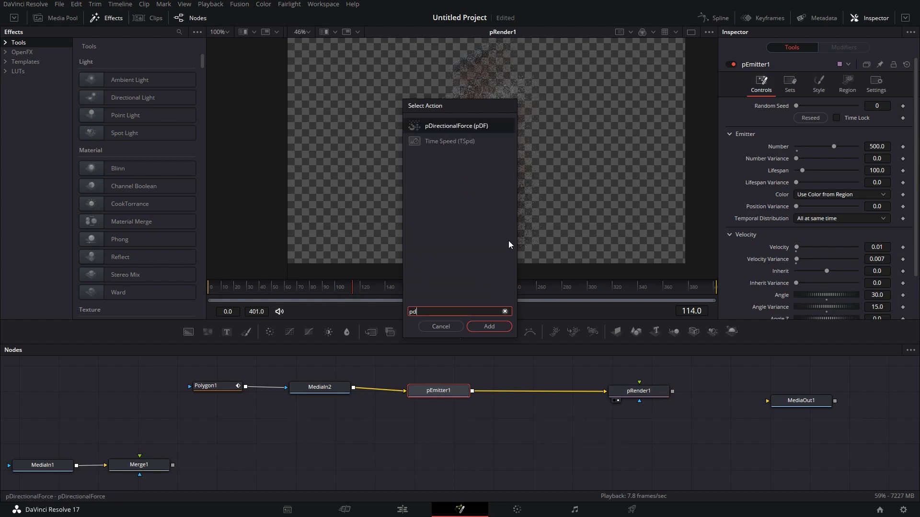
{"action": "left_click", "coordinate": [435, 126]}
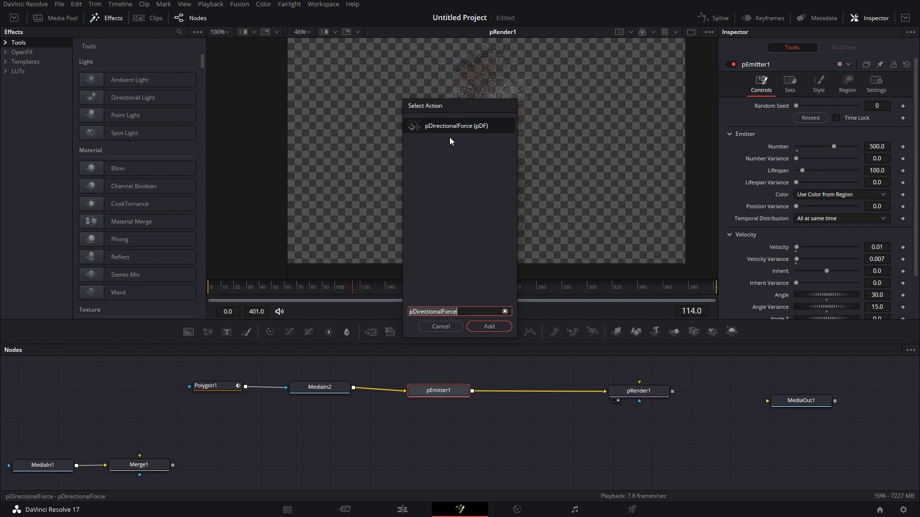
{"action": "left_click", "coordinate": [489, 326]}
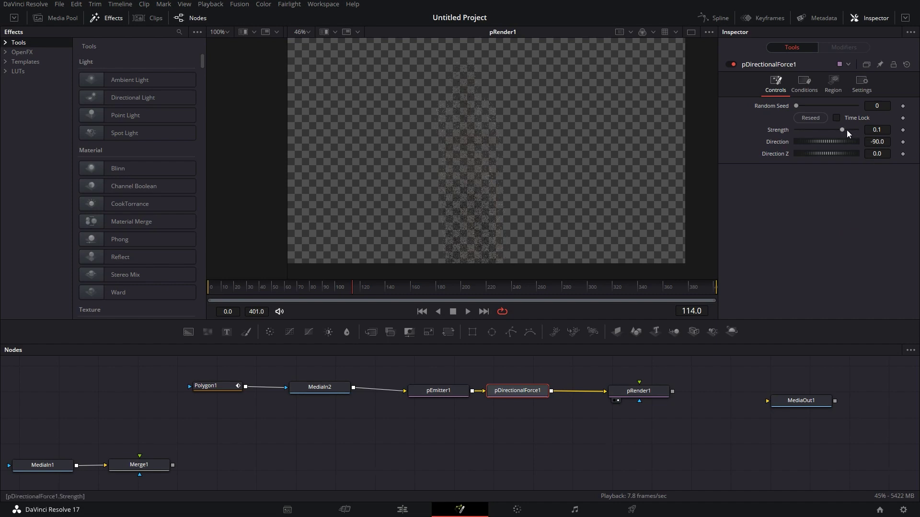
Step: Retype pDirectionalForce1's Strength as 0.0145
{"action": "left_click_drag", "start_coordinate": [844, 128], "coordinate": [826, 130]}
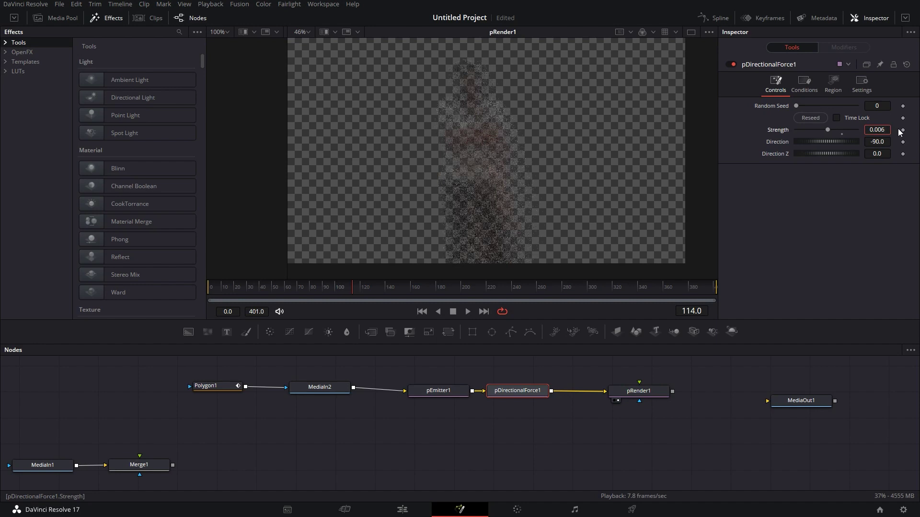
{"action": "key", "text": "BackSpace"}
{"action": "key", "text": "BackSpace"}
{"action": "type", "text": "1`45"}
{"action": "key", "text": "BackSpace"}
{"action": "key", "text": "BackSpace"}
{"action": "key", "text": "BackSpace"}
{"action": "key", "text": "BackSpace"}
{"action": "type", "text": "145"}
{"action": "left_click", "coordinate": [886, 142]}
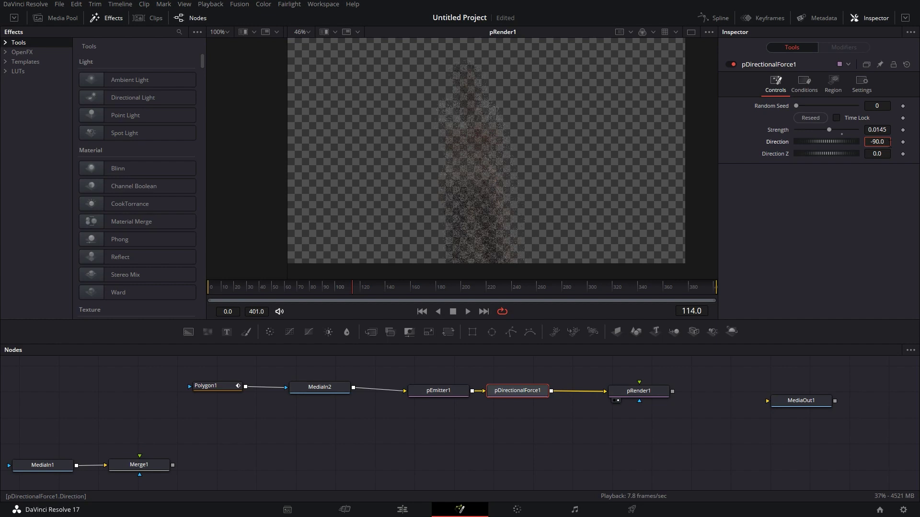
Step: Set the force Direction to 10 and play back to check the particle drift
{"action": "key", "text": "BackSpace"}
{"action": "key", "text": "BackSpace"}
{"action": "key", "text": "BackSpace"}
{"action": "key", "text": "BackSpace"}
{"action": "type", "text": "10"}
{"action": "key", "text": "Return"}
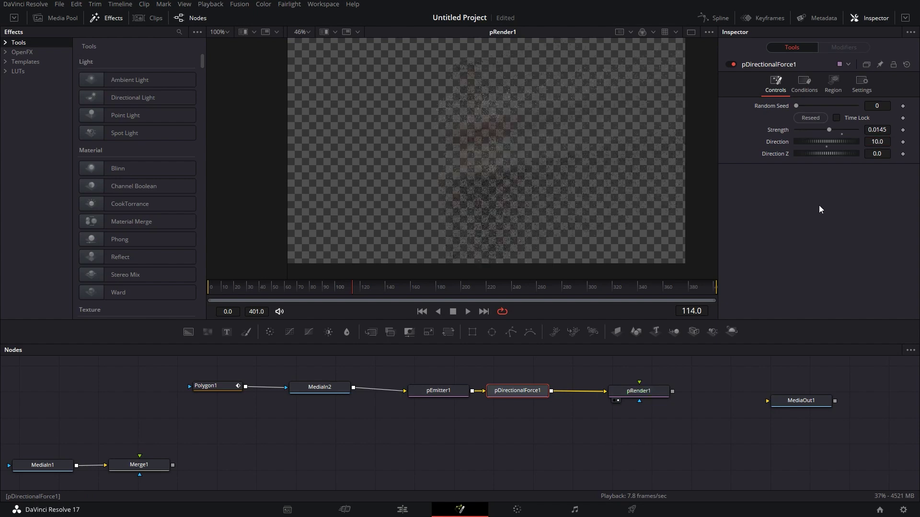
{"action": "left_click", "coordinate": [467, 312]}
{"action": "left_click", "coordinate": [453, 312]}
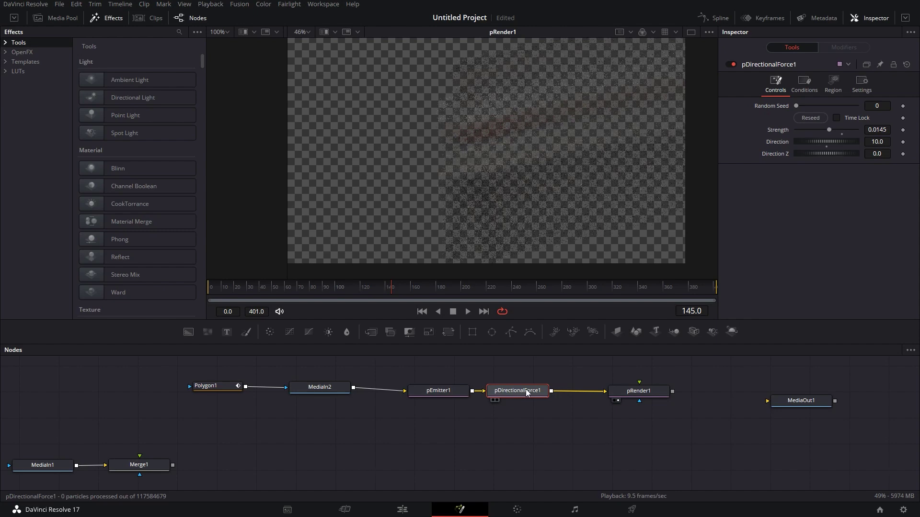
Step: Search 'pt' in the tool search and add pTurbulence after pDirectionalForce1
{"action": "key", "text": "ctrl+shift+space"}
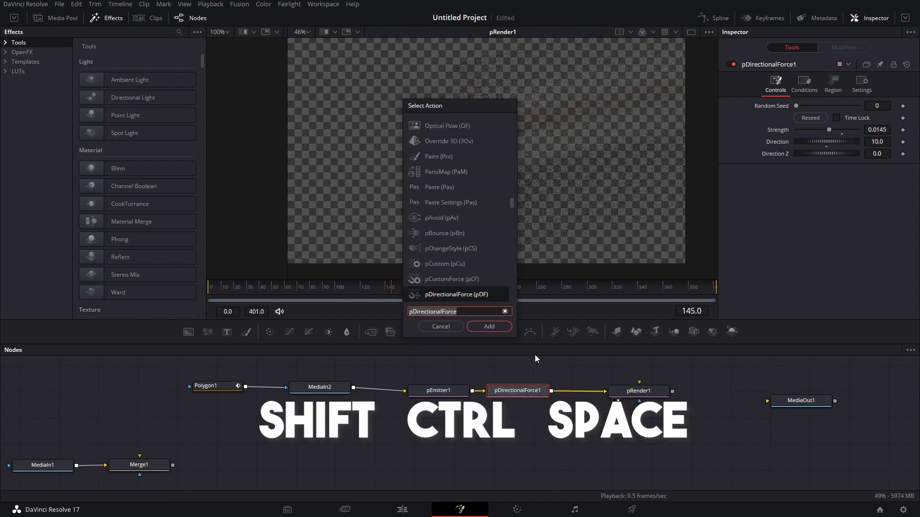
{"action": "key", "text": "BackSpace"}
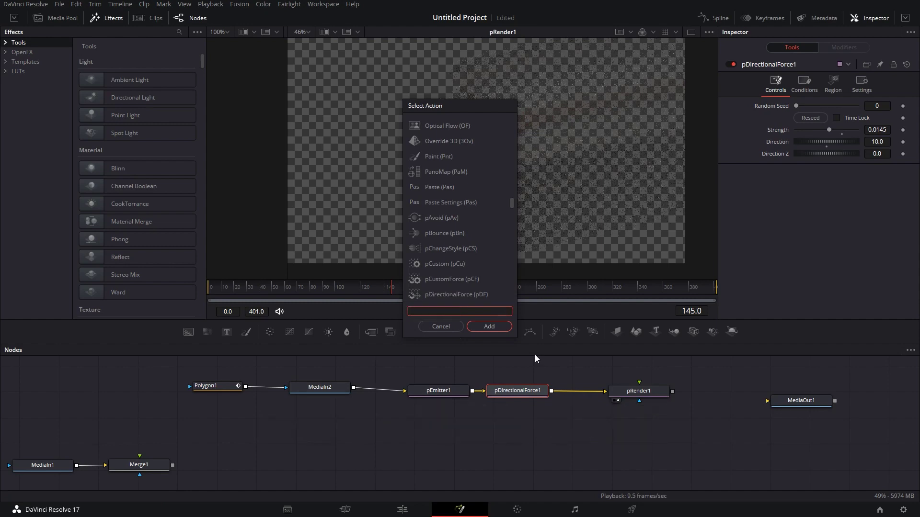
{"action": "type", "text": "pt"}
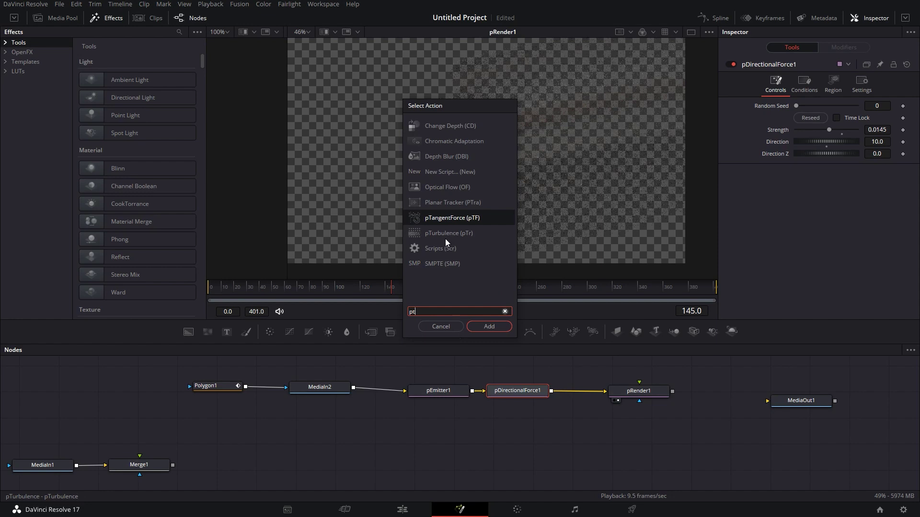
{"action": "left_click", "coordinate": [442, 235]}
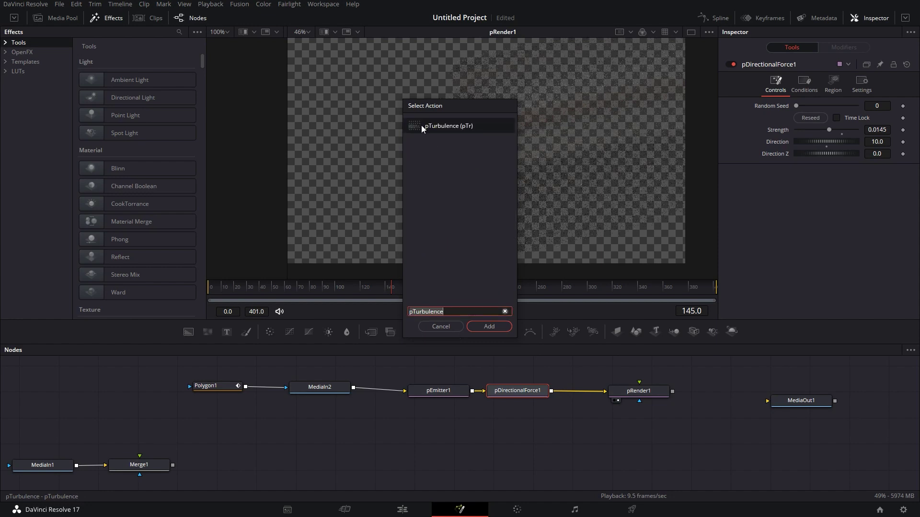
{"action": "left_click", "coordinate": [486, 327]}
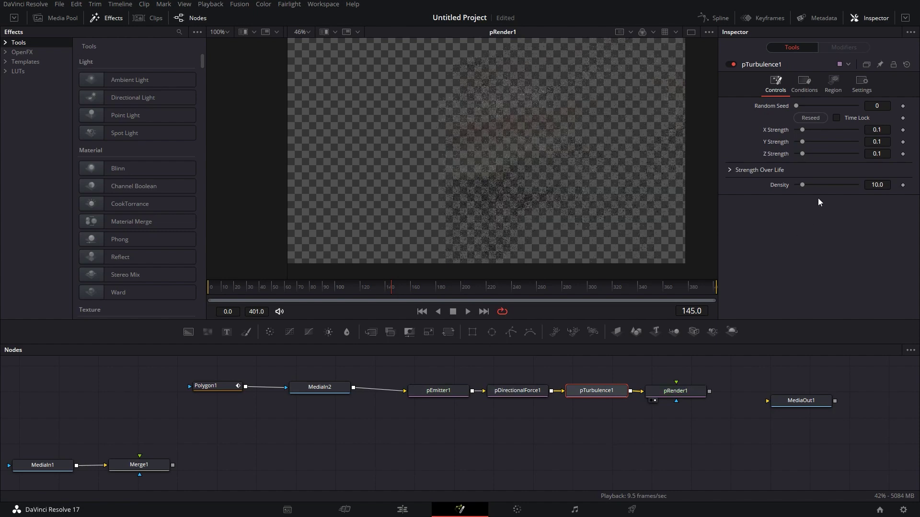
Step: Set pTurbulence1's X, Y and Z Strength each to 0.2
{"action": "left_click", "coordinate": [883, 130]}
{"action": "key", "text": "BackSpace"}
{"action": "type", "text": "2"}
{"action": "key", "text": "Tab"}
{"action": "key", "text": "BackSpace"}
{"action": "type", "text": "2"}
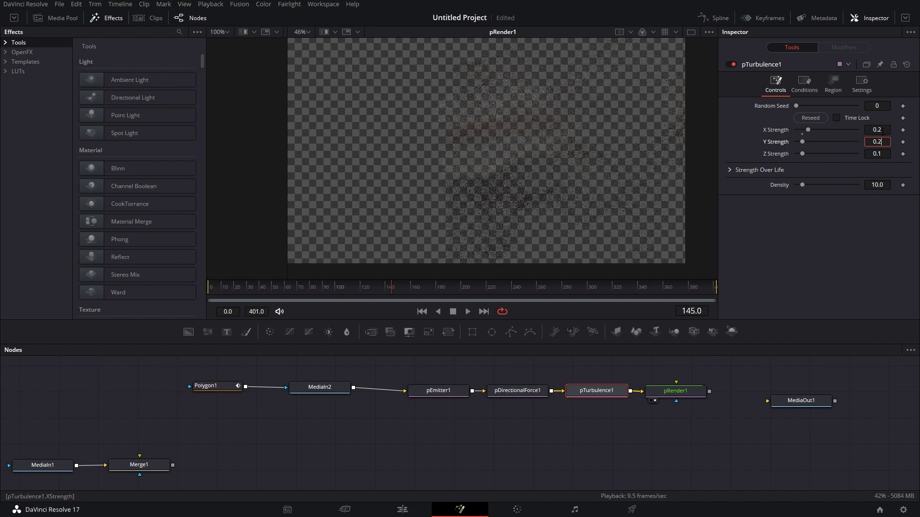
{"action": "left_click", "coordinate": [884, 152]}
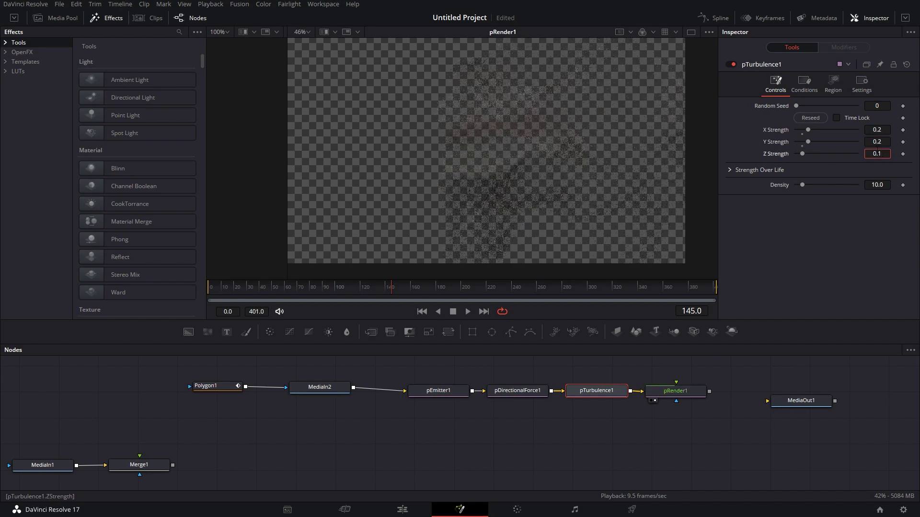
{"action": "key", "text": "BackSpace"}
{"action": "type", "text": "2"}
{"action": "key", "text": "Return"}
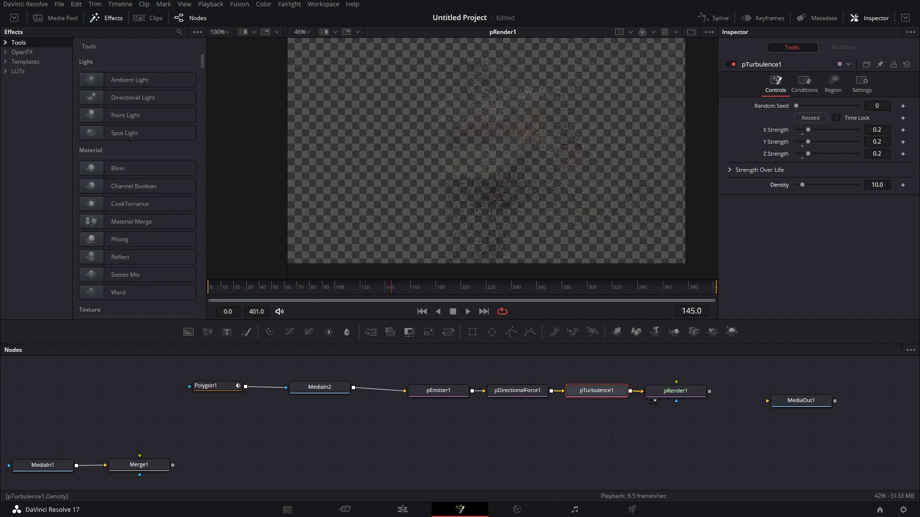
Step: Change the turbulence Density to 35
{"action": "left_click", "coordinate": [887, 183]}
{"action": "key", "text": "BackSpace"}
{"action": "key", "text": "BackSpace"}
{"action": "key", "text": "BackSpace"}
{"action": "key", "text": "BackSpace"}
{"action": "type", "text": "5"}
{"action": "type", "text": "3"}
{"action": "key", "text": "BackSpace"}
{"action": "key", "text": "BackSpace"}
{"action": "type", "text": "35"}
{"action": "key", "text": "Return"}
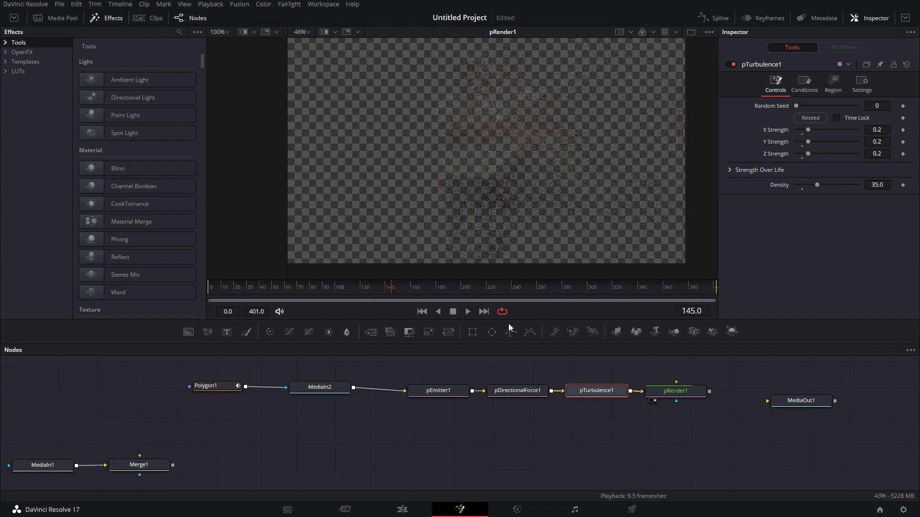
Step: Stop, replay and stop the particle animation to review it
{"action": "left_click", "coordinate": [467, 311]}
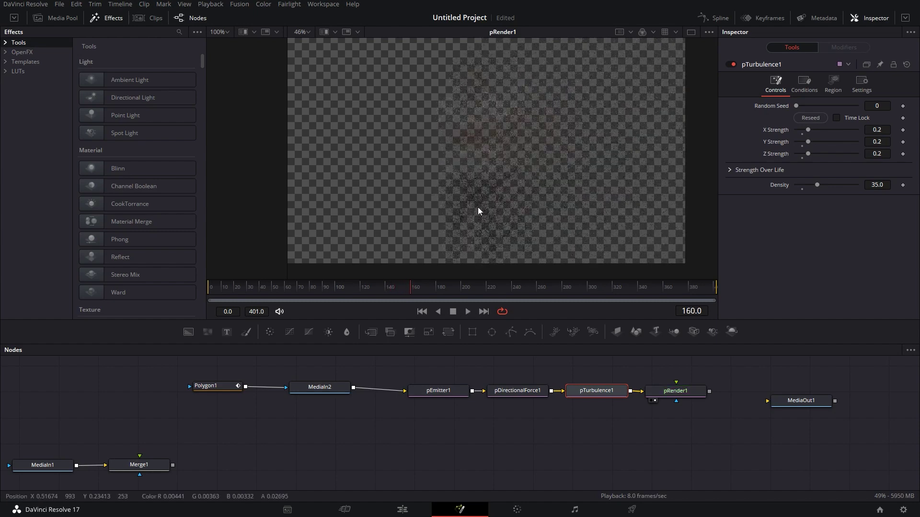
{"action": "scroll", "coordinate": [478, 207], "scroll_direction": "up", "scroll_amount": 7}
{"action": "scroll", "coordinate": [478, 208], "scroll_direction": "down", "scroll_amount": 5}
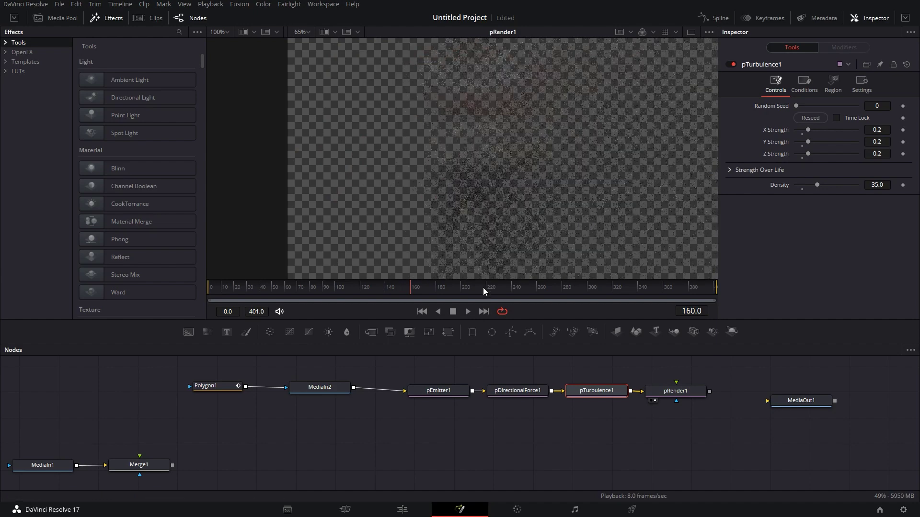
{"action": "scroll", "coordinate": [497, 170], "scroll_direction": "up", "scroll_amount": 2}
{"action": "scroll", "coordinate": [488, 188], "scroll_direction": "up", "scroll_amount": 2}
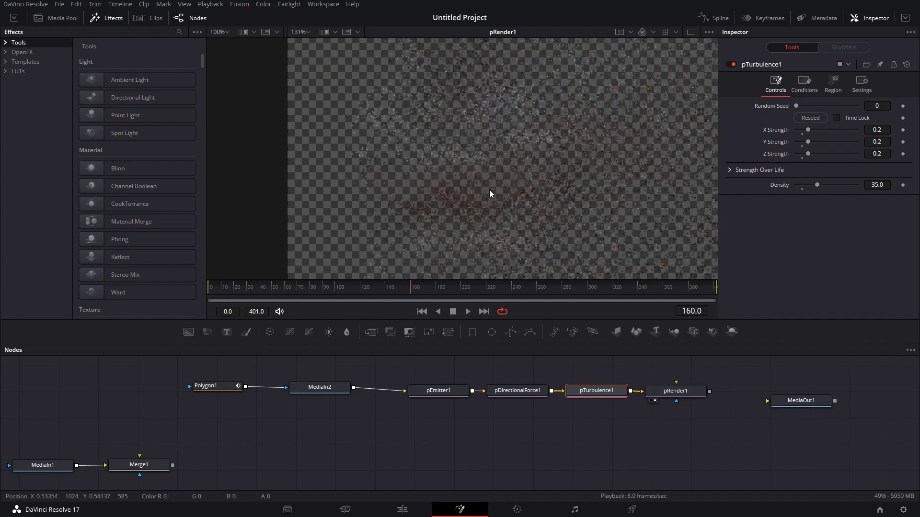
{"action": "left_click", "coordinate": [471, 311]}
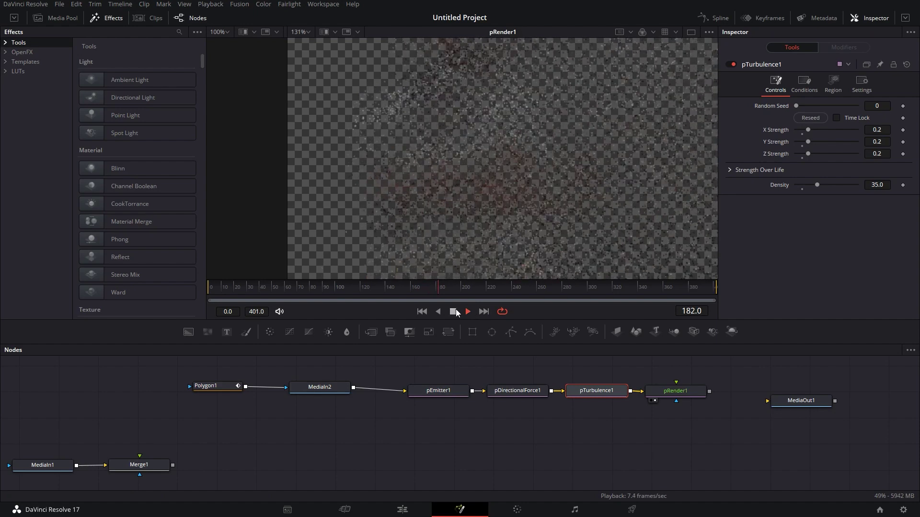
{"action": "left_click", "coordinate": [455, 312]}
{"action": "scroll", "coordinate": [547, 185], "scroll_direction": "down", "scroll_amount": 6}
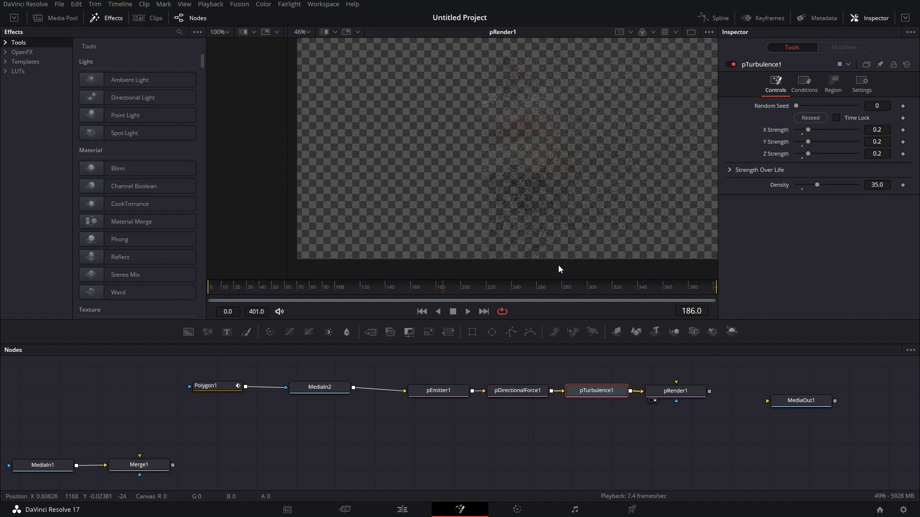
Step: Line up Polygon1, MediaIn2 and the particle nodes, then box-select Polygon1 through pRender1
{"action": "left_click_drag", "start_coordinate": [699, 389], "coordinate": [678, 393]}
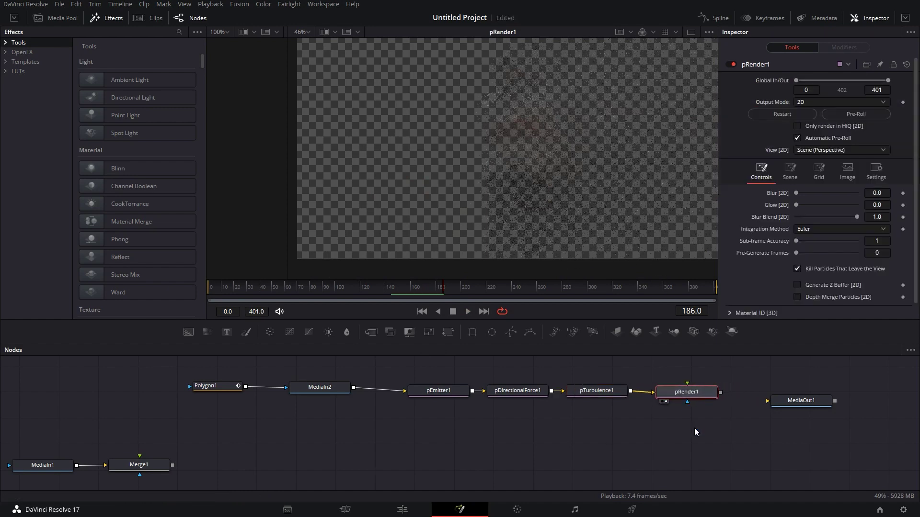
{"action": "left_click_drag", "start_coordinate": [209, 387], "coordinate": [229, 389]}
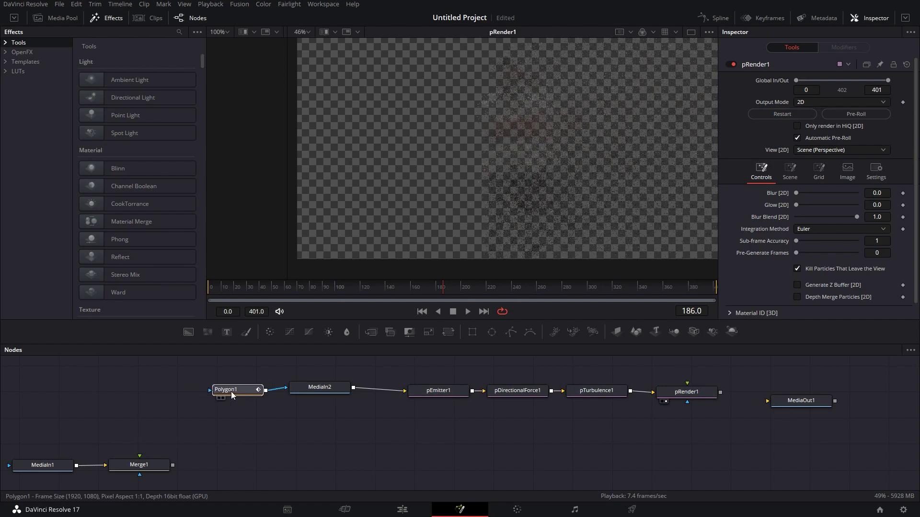
{"action": "left_click", "coordinate": [315, 390]}
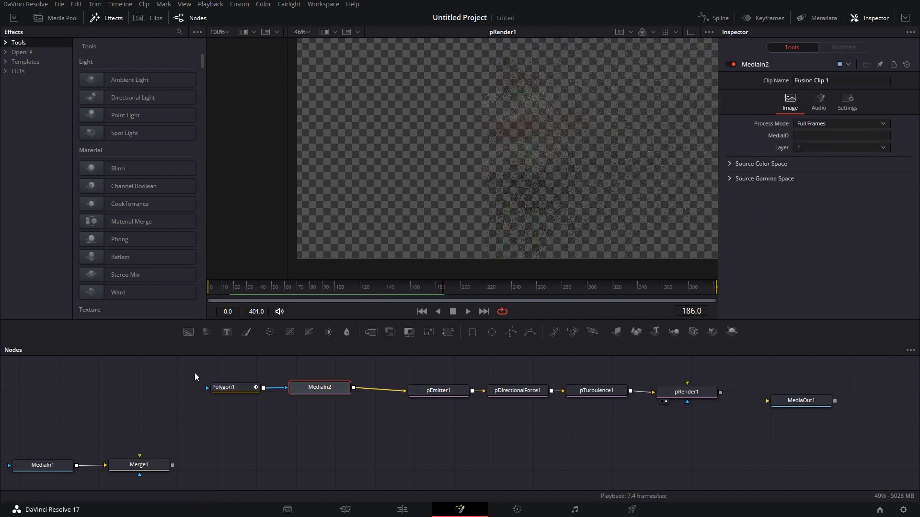
{"action": "left_click_drag", "start_coordinate": [195, 373], "coordinate": [706, 437]}
Step: Shift the node chain lower and wire pRender1's output into MediaOut1
{"action": "left_click", "coordinate": [701, 431]}
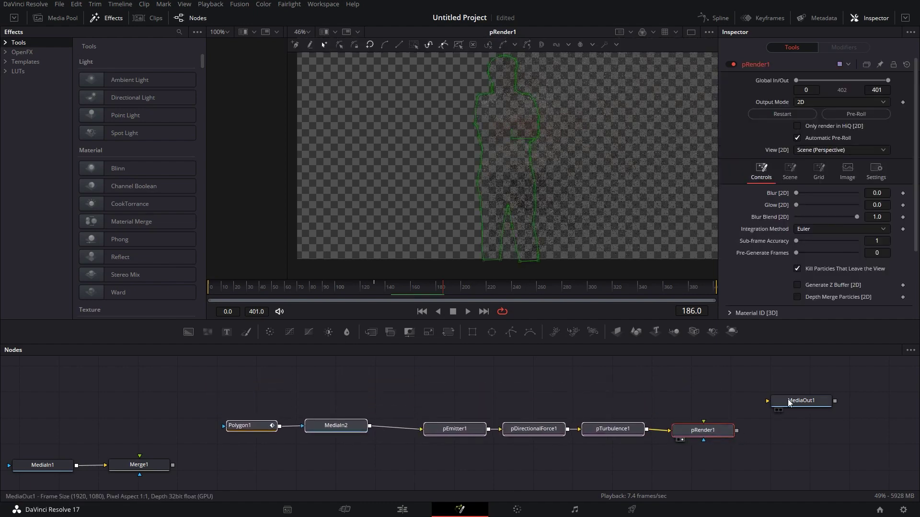
{"action": "left_click_drag", "start_coordinate": [801, 400], "coordinate": [813, 409]}
{"action": "left_click_drag", "start_coordinate": [738, 431], "coordinate": [787, 410]}
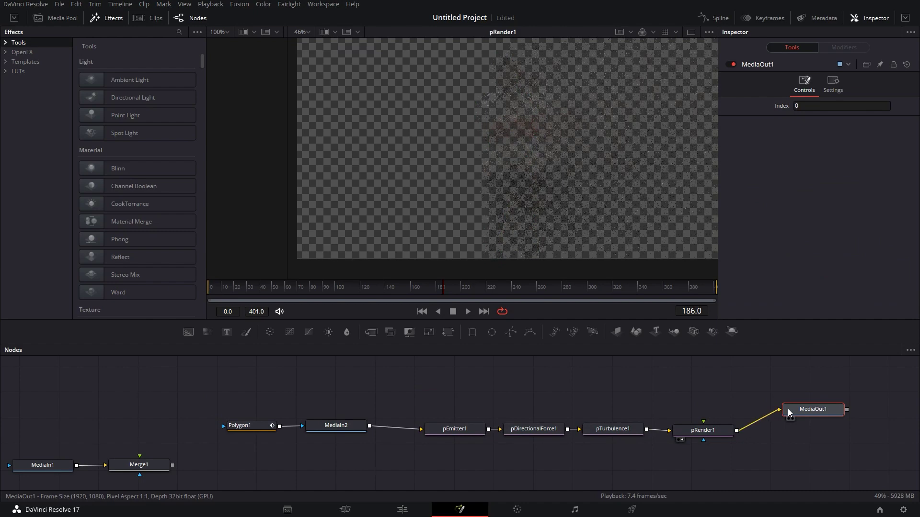
Step: Preview the particle result on MediaOut1, then move Merge1 further right
{"action": "left_click", "coordinate": [792, 418]}
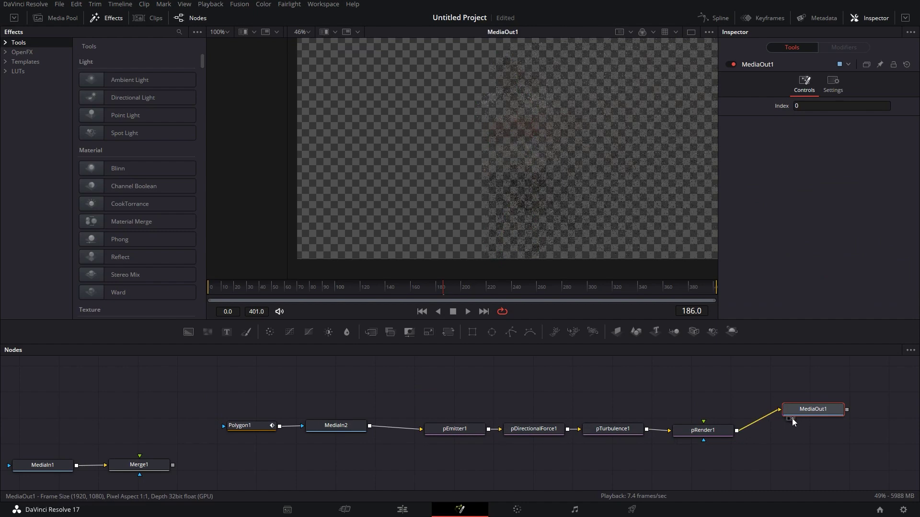
{"action": "left_click", "coordinate": [468, 312]}
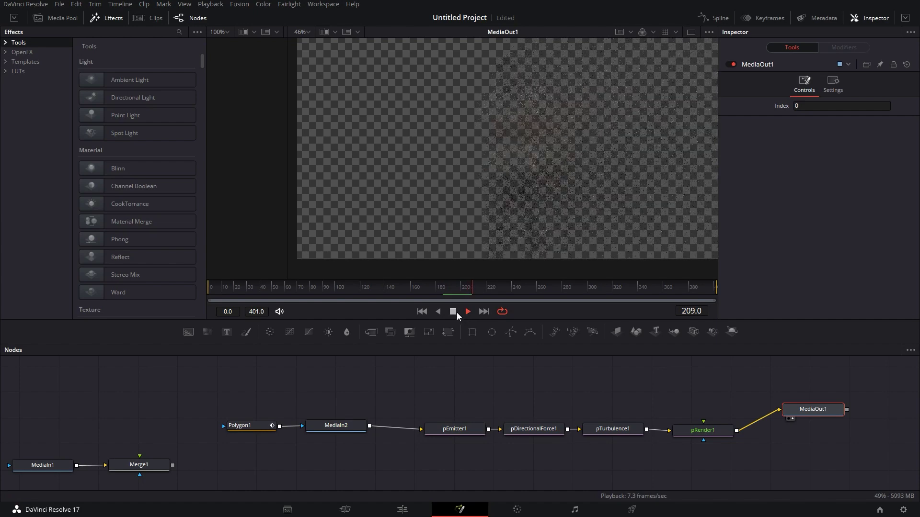
{"action": "left_click", "coordinate": [456, 312]}
{"action": "left_click", "coordinate": [477, 381]}
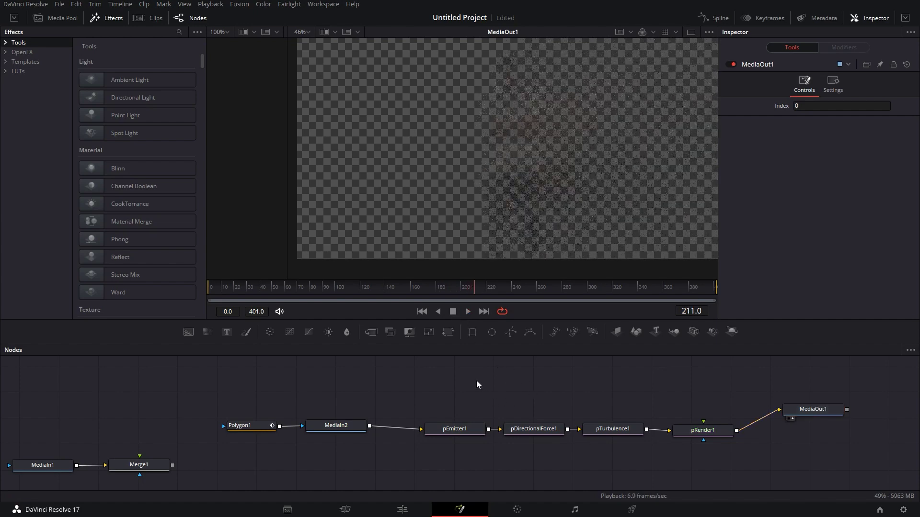
{"action": "left_click_drag", "start_coordinate": [139, 466], "coordinate": [173, 469]}
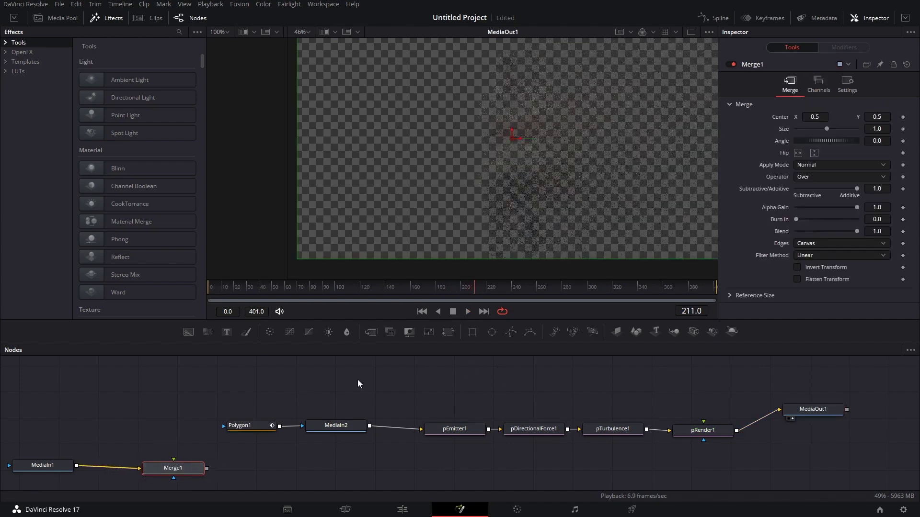
{"action": "left_click", "coordinate": [359, 383]}
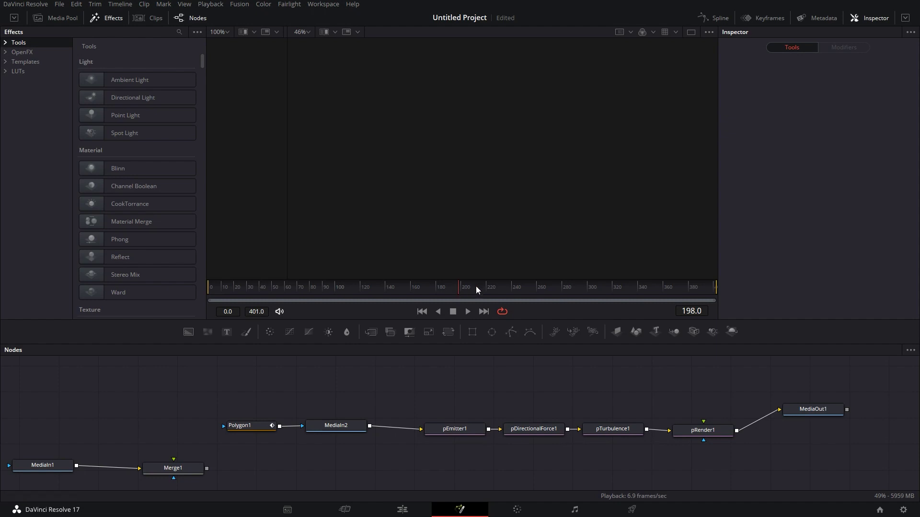
Step: Return to frame 0, add a Polygon mask node and view the MediaIn2 footage
{"action": "left_click_drag", "start_coordinate": [456, 283], "coordinate": [209, 285]}
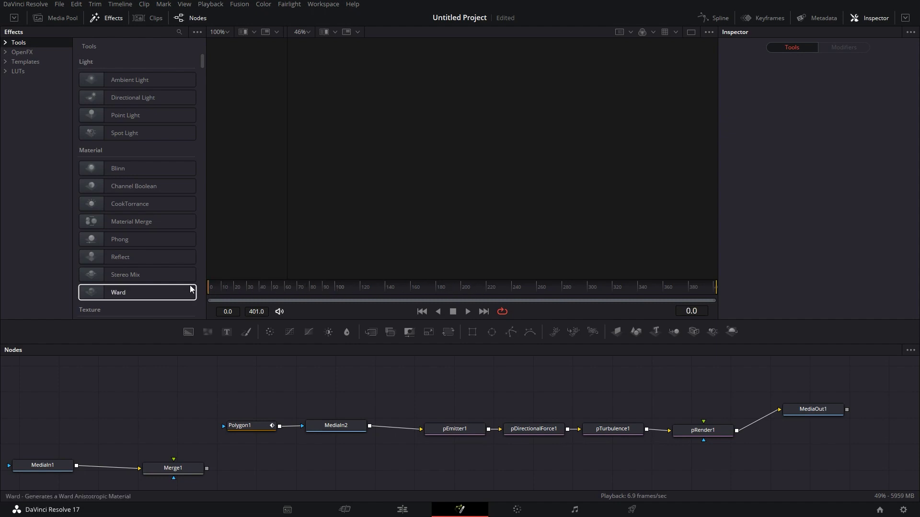
{"action": "left_click", "coordinate": [509, 334]}
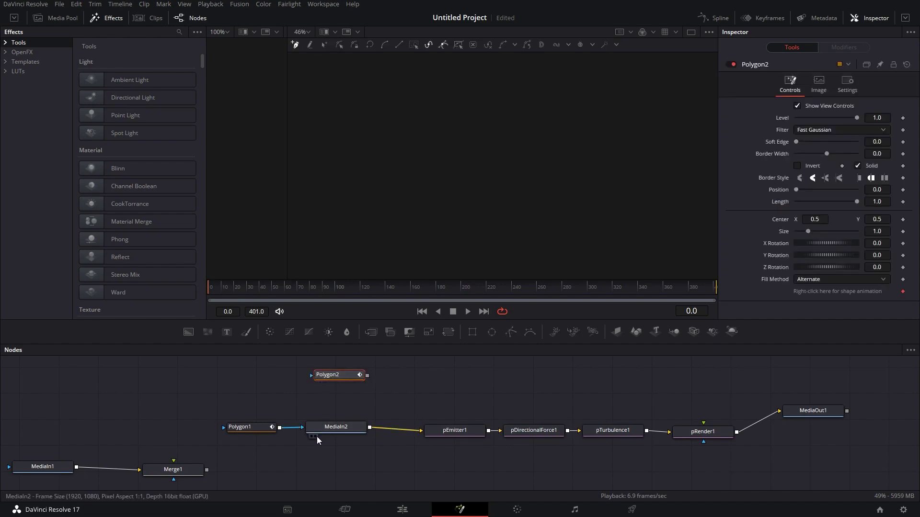
{"action": "left_click", "coordinate": [316, 436]}
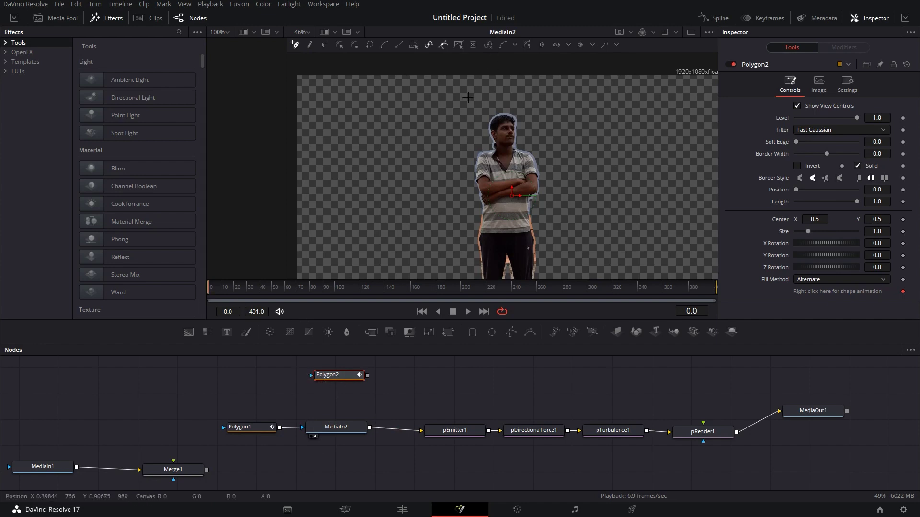
Step: Draw a four-point thin rectangle above the person's head and jump to the clip's end
{"action": "left_click", "coordinate": [463, 84]}
{"action": "left_click_drag", "start_coordinate": [549, 83], "coordinate": [566, 82]}
{"action": "left_click", "coordinate": [566, 105]}
{"action": "left_click_drag", "start_coordinate": [477, 106], "coordinate": [497, 83]}
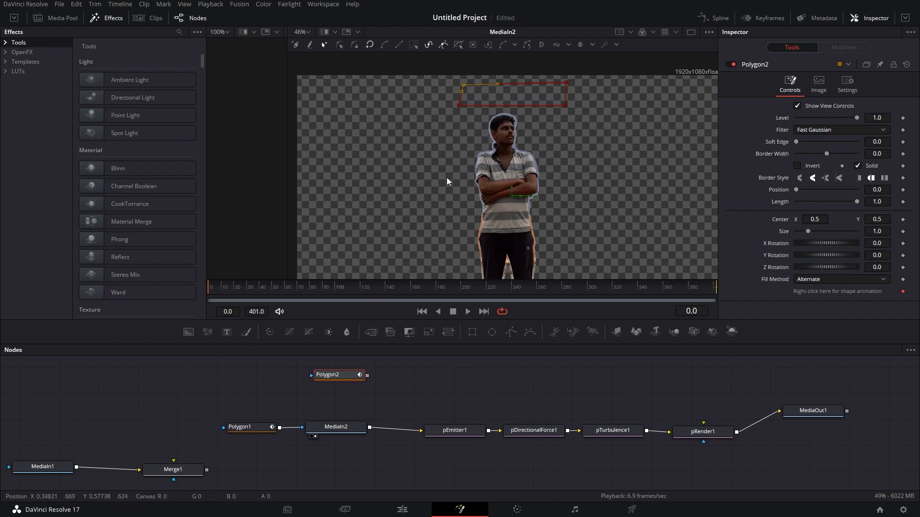
{"action": "left_click_drag", "start_coordinate": [208, 286], "coordinate": [653, 288]}
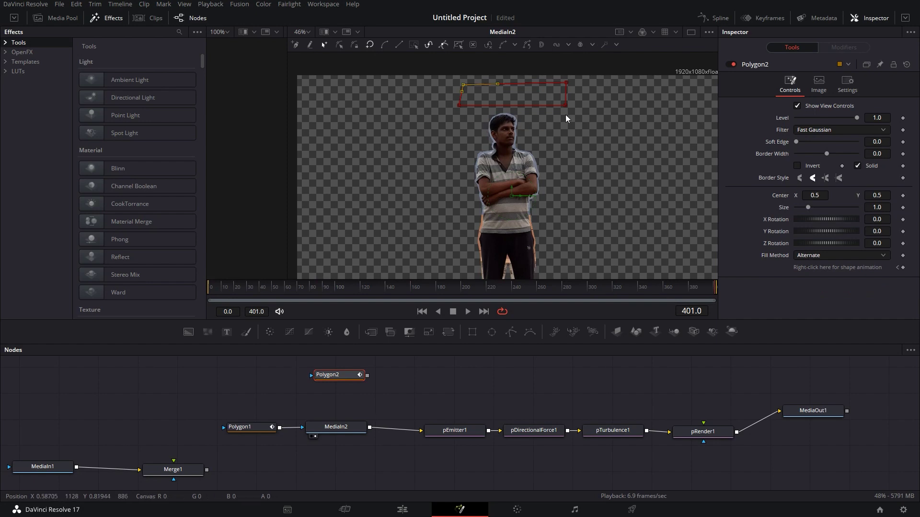
Step: On the last frame, pull the rectangle's lower corners down below the person's feet
{"action": "left_click_drag", "start_coordinate": [567, 105], "coordinate": [565, 244]}
{"action": "scroll", "coordinate": [581, 208], "scroll_direction": "down", "scroll_amount": 3}
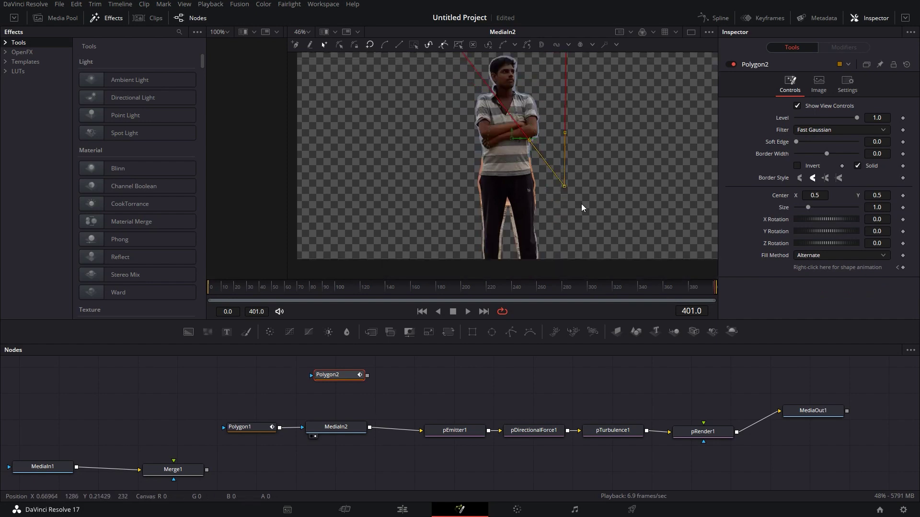
{"action": "left_click_drag", "start_coordinate": [564, 187], "coordinate": [564, 286]}
{"action": "scroll", "coordinate": [561, 249], "scroll_direction": "up", "scroll_amount": 3}
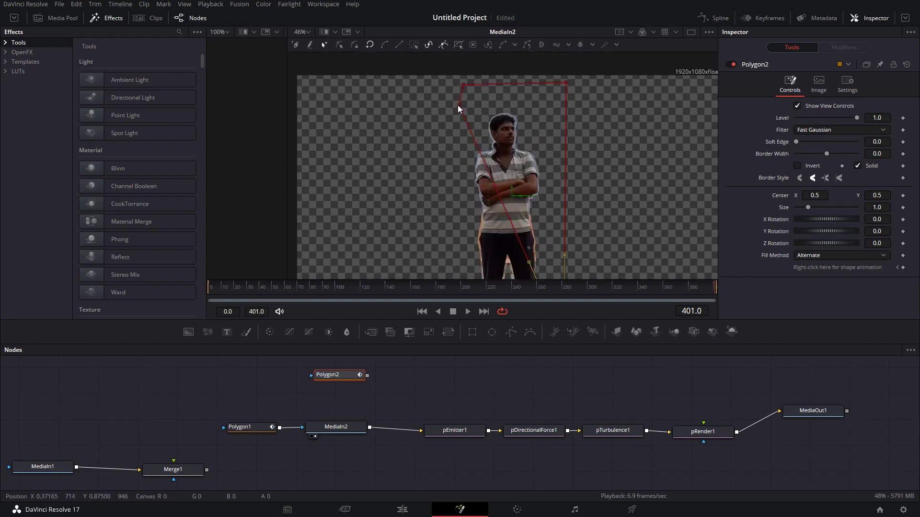
{"action": "scroll", "coordinate": [464, 201], "scroll_direction": "down", "scroll_amount": 3}
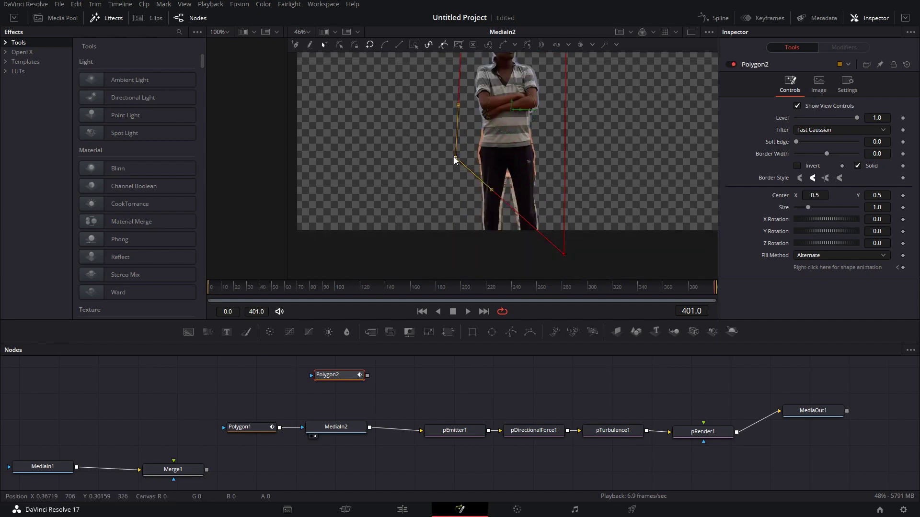
{"action": "left_click_drag", "start_coordinate": [456, 157], "coordinate": [465, 255]}
{"action": "scroll", "coordinate": [502, 220], "scroll_direction": "down", "scroll_amount": 4}
{"action": "scroll", "coordinate": [502, 218], "scroll_direction": "up", "scroll_amount": 4}
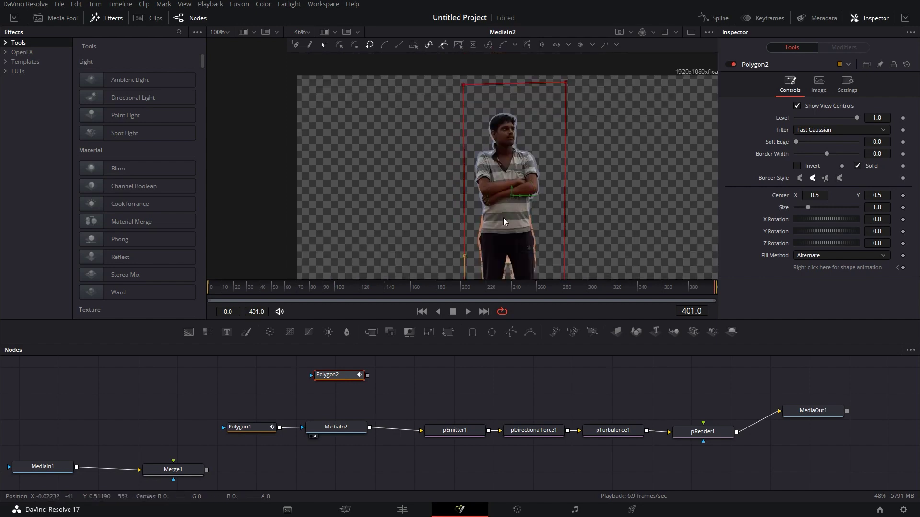
Step: Play and scrub from frame 0 to check the downward wipe animation
{"action": "left_click_drag", "start_coordinate": [713, 288], "coordinate": [182, 289]}
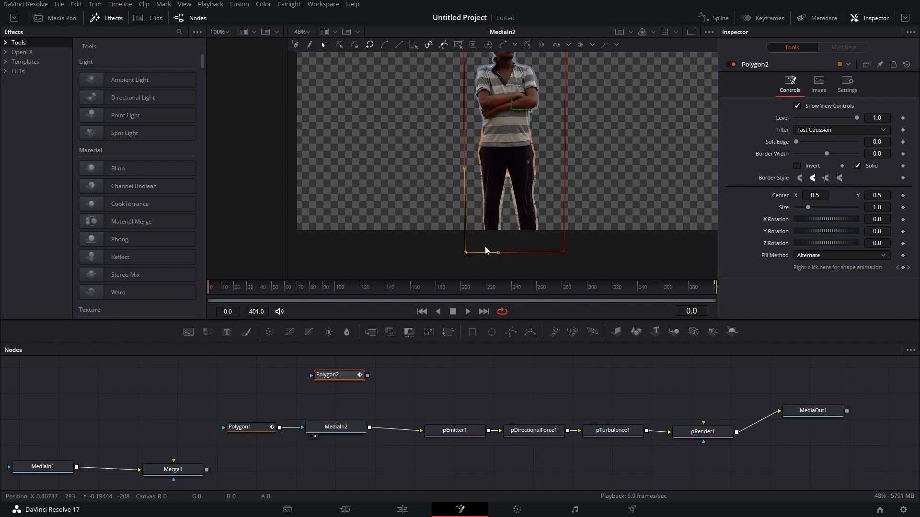
{"action": "scroll", "coordinate": [485, 246], "scroll_direction": "up", "scroll_amount": 2}
{"action": "left_click", "coordinate": [468, 311]}
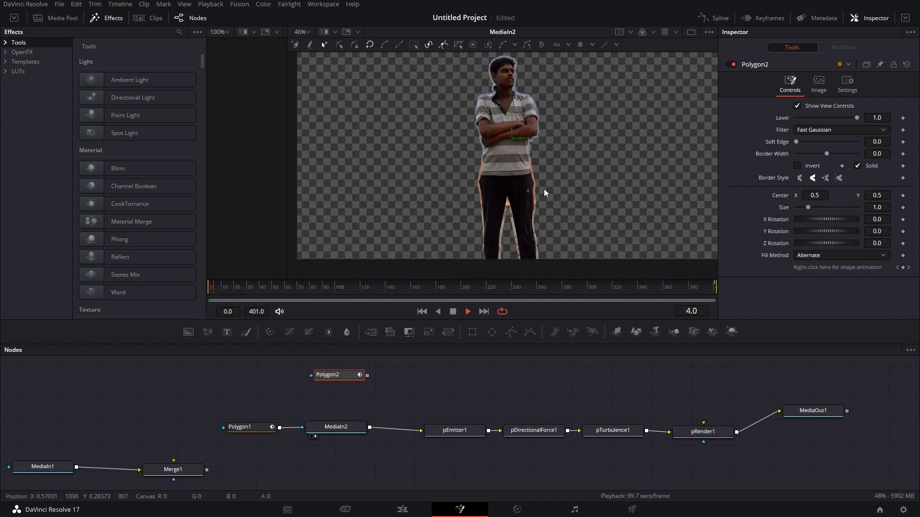
{"action": "scroll", "coordinate": [544, 189], "scroll_direction": "up", "scroll_amount": 4}
{"action": "scroll", "coordinate": [556, 199], "scroll_direction": "down", "scroll_amount": 4}
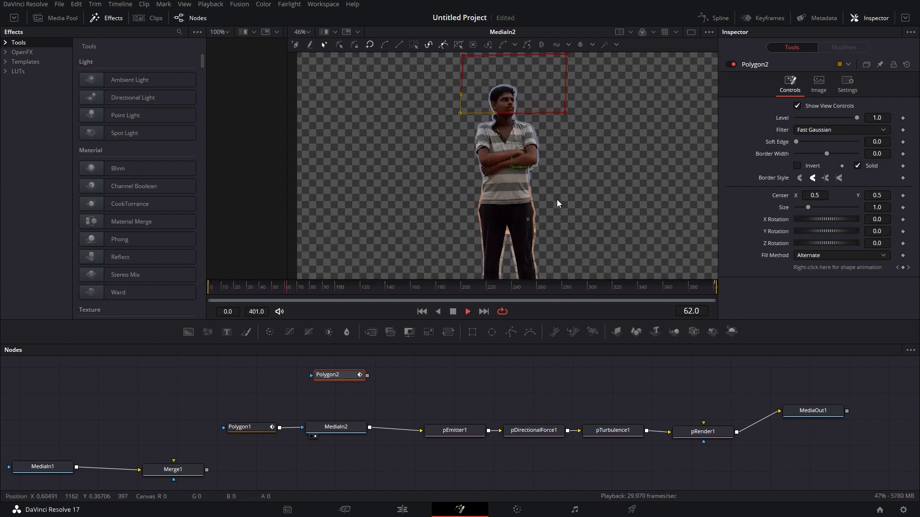
{"action": "scroll", "coordinate": [557, 199], "scroll_direction": "down", "scroll_amount": 2}
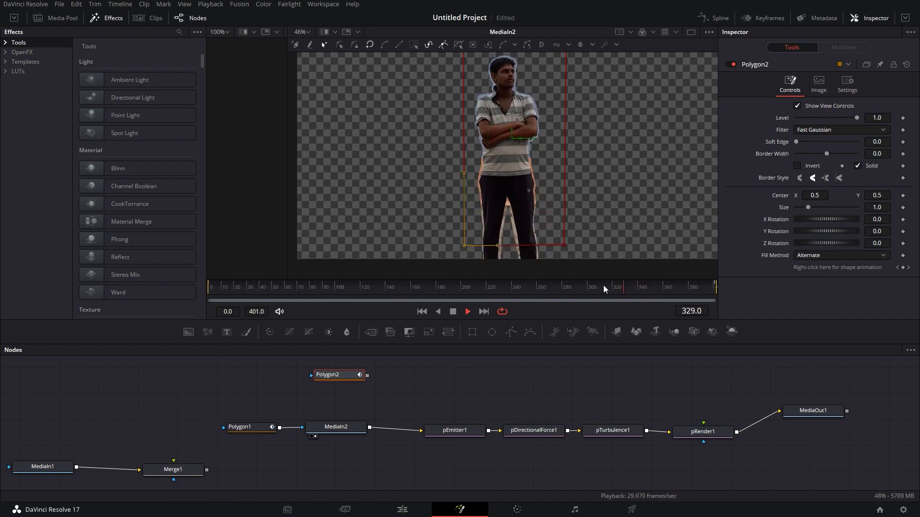
{"action": "left_click", "coordinate": [706, 286]}
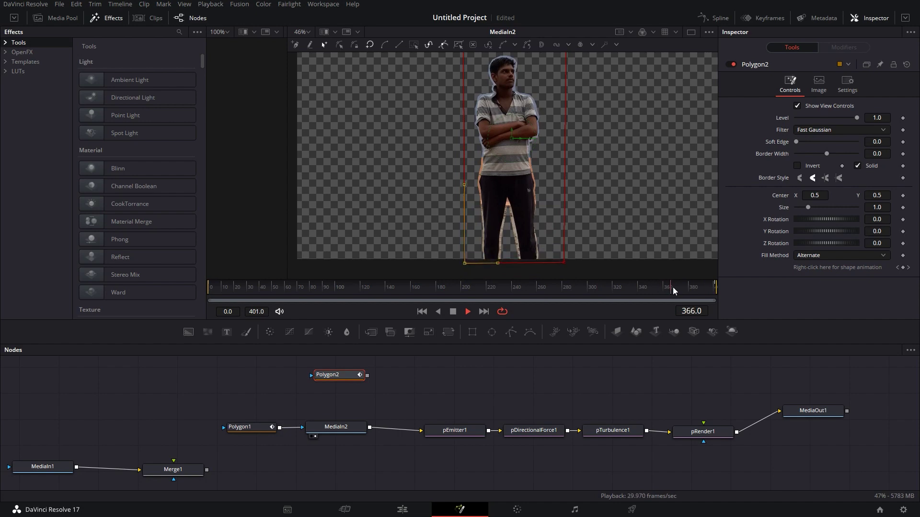
{"action": "left_click", "coordinate": [525, 286]}
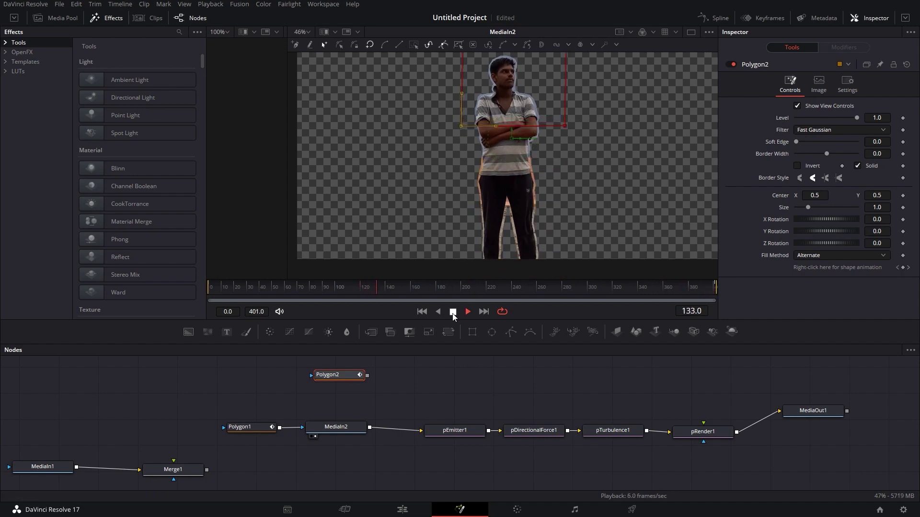
{"action": "left_click_drag", "start_coordinate": [381, 286], "coordinate": [167, 283]}
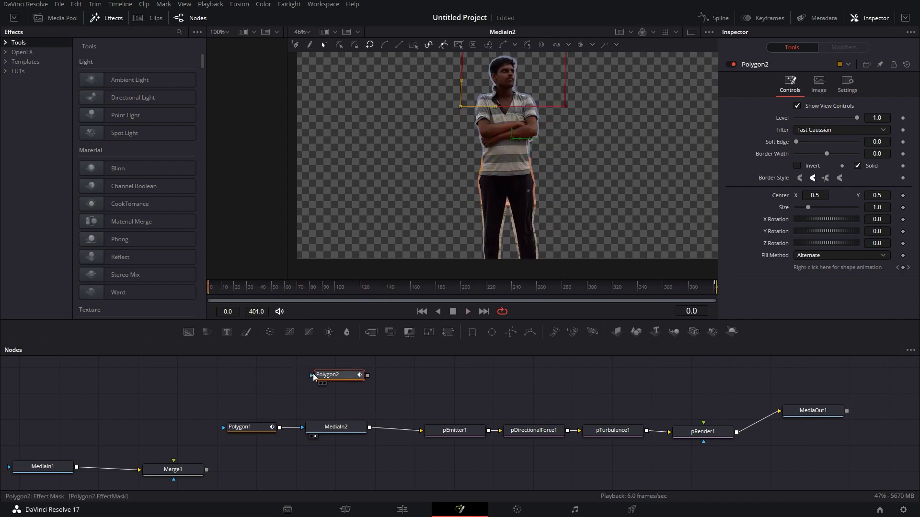
Step: Paste Polygon2 as Instance_Polygon2 below the original and deinstance its Border Width
{"action": "left_click_drag", "start_coordinate": [336, 378], "coordinate": [315, 385]}
{"action": "key", "text": "ctrl+c"}
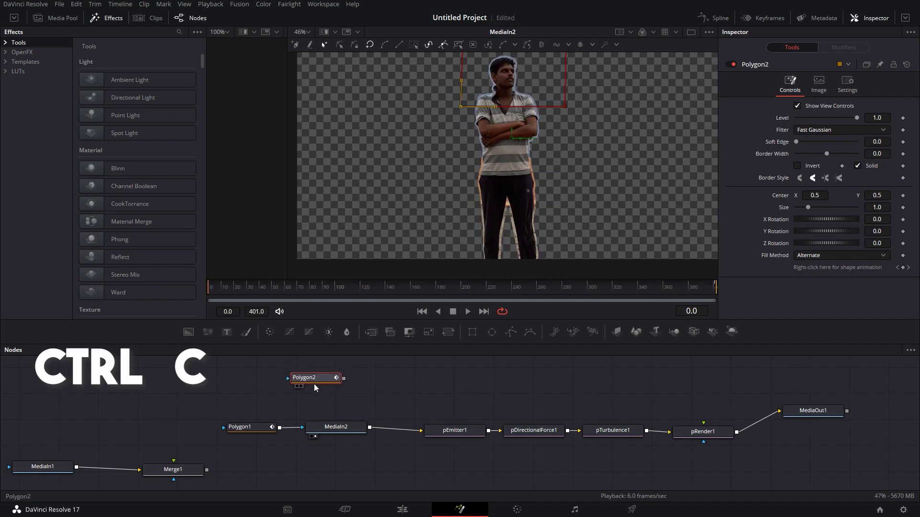
{"action": "key", "text": "ctrl+shift+v"}
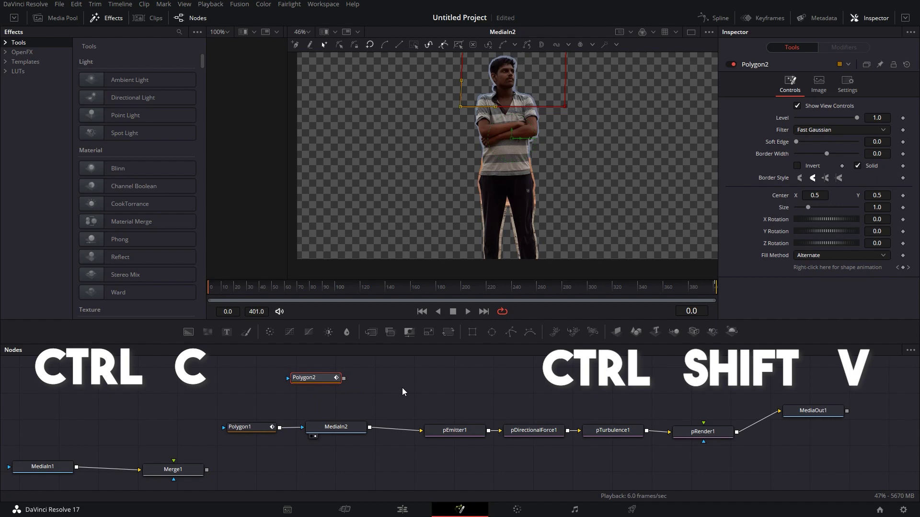
{"action": "key", "text": "ctrl+shift+v"}
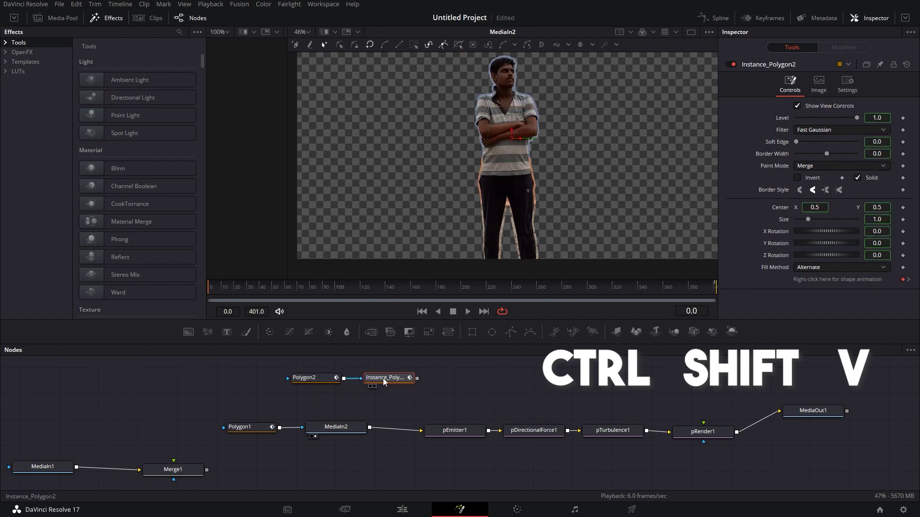
{"action": "left_click_drag", "start_coordinate": [383, 378], "coordinate": [376, 392]}
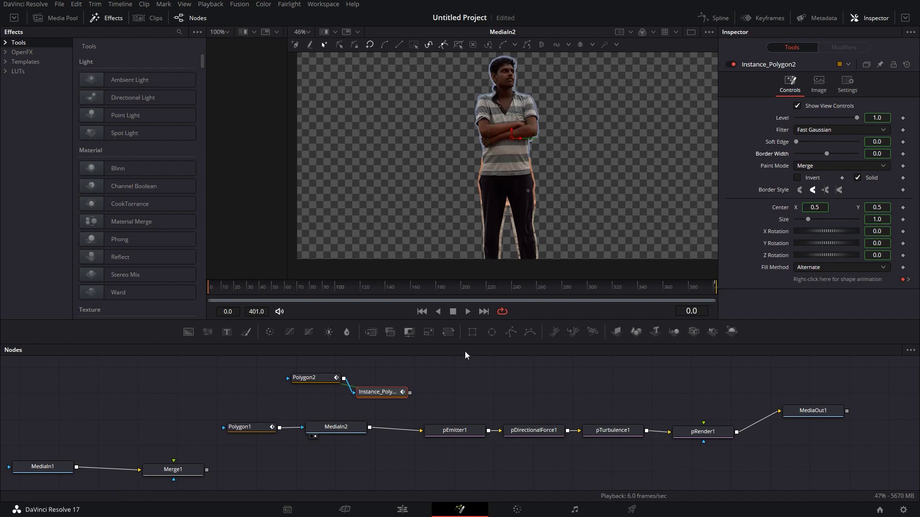
{"action": "right_click", "coordinate": [768, 154]}
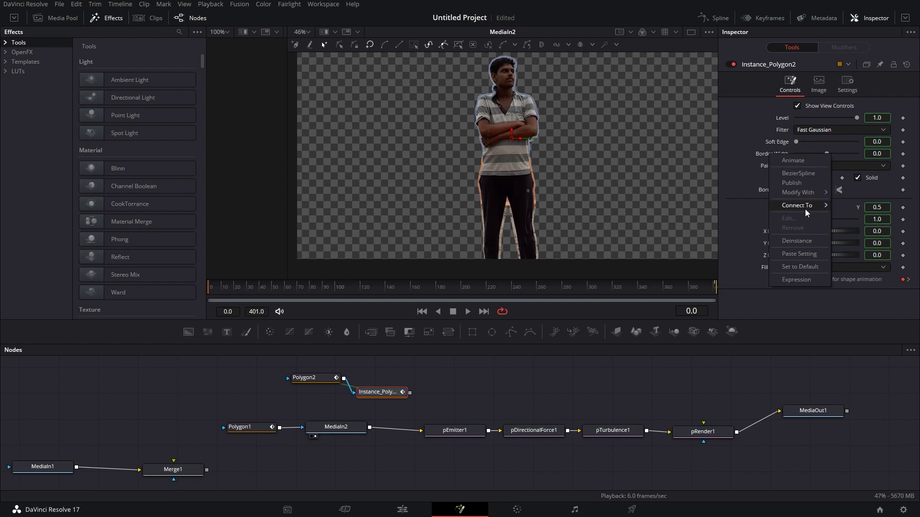
{"action": "left_click", "coordinate": [792, 243]}
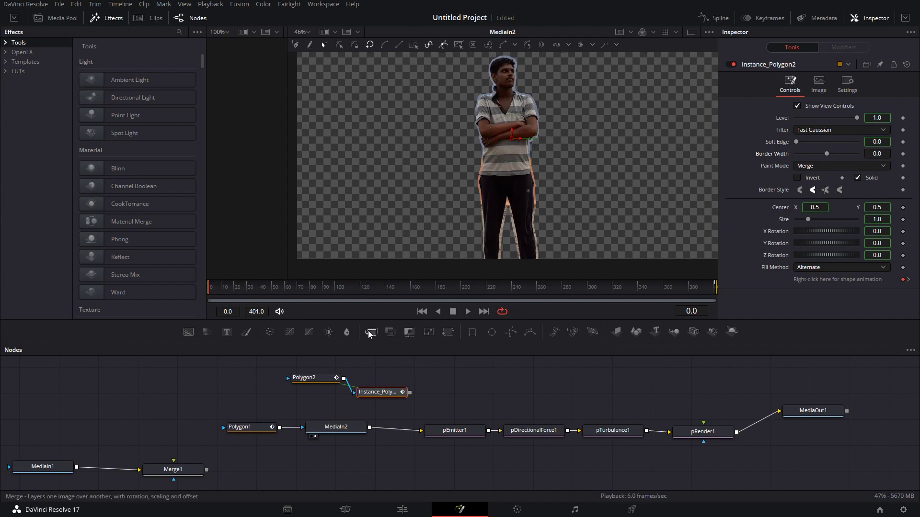
Step: Add a Merge2 node fed by Polygon2, with Polygon2 above Instance_Polygon2
{"action": "left_click", "coordinate": [455, 389]}
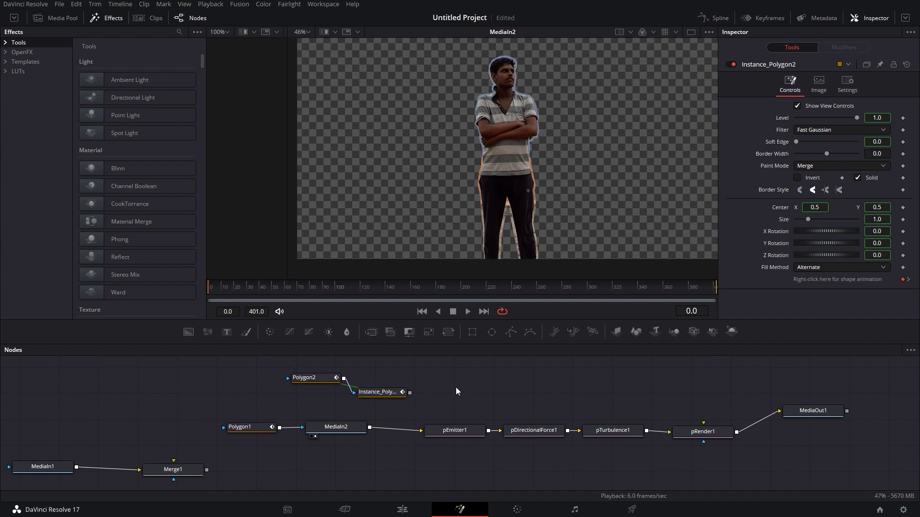
{"action": "left_click", "coordinate": [372, 332]}
{"action": "left_click_drag", "start_coordinate": [452, 389], "coordinate": [490, 375]}
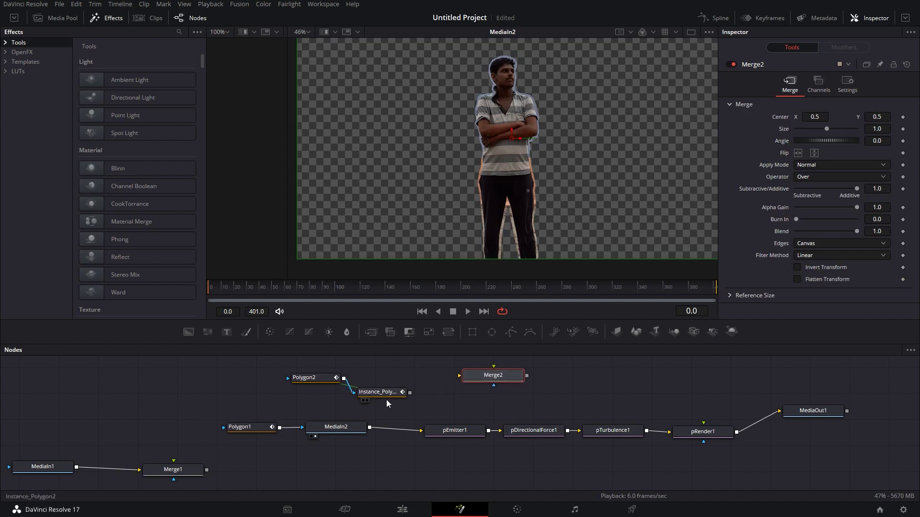
{"action": "left_click_drag", "start_coordinate": [379, 393], "coordinate": [406, 407]}
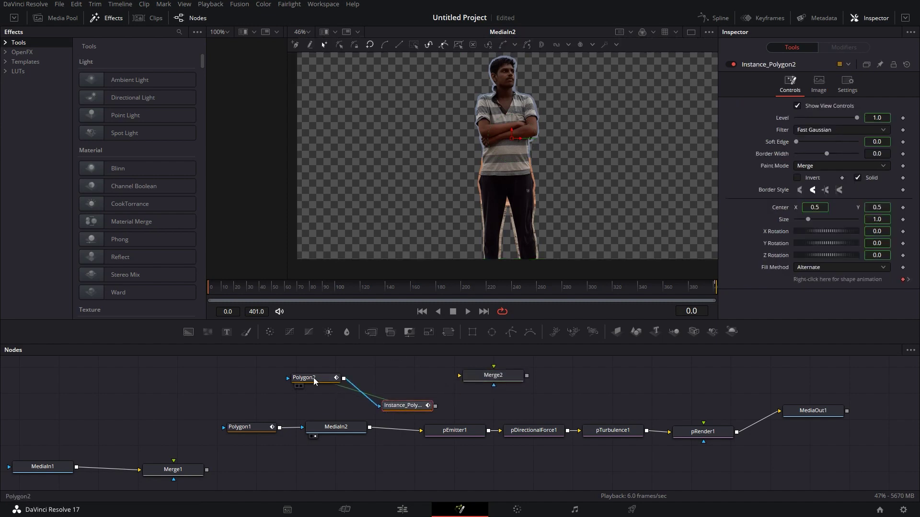
{"action": "left_click_drag", "start_coordinate": [314, 378], "coordinate": [376, 380]}
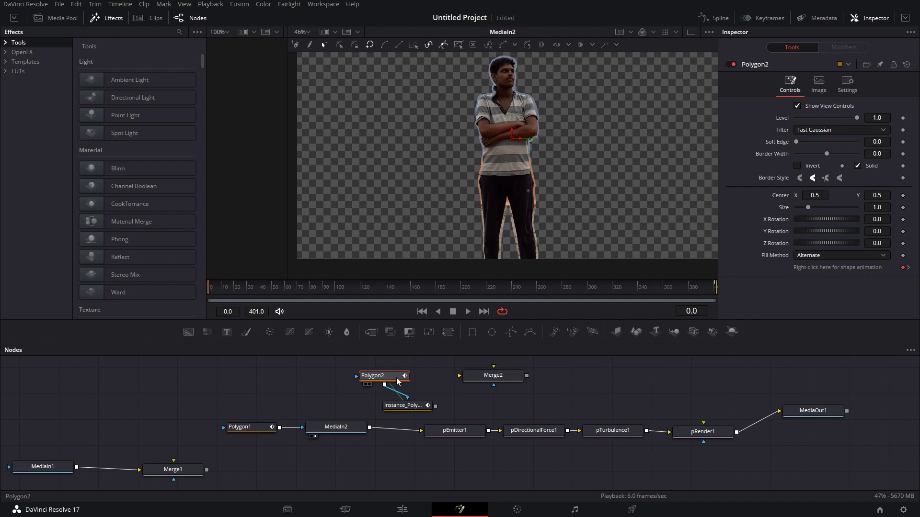
{"action": "left_click_drag", "start_coordinate": [385, 381], "coordinate": [459, 376]}
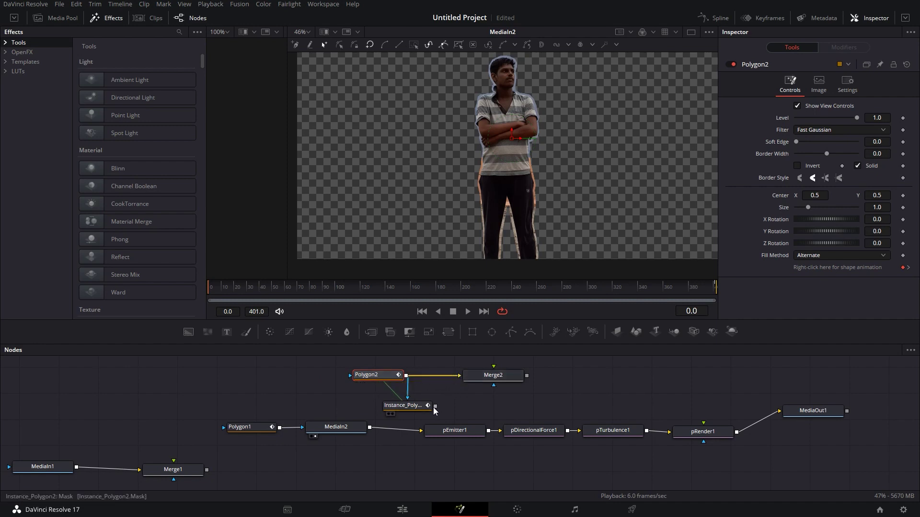
Step: Connect Instance_Polygon2 as Merge2's effect mask and preview the result
{"action": "left_click_drag", "start_coordinate": [434, 407], "coordinate": [496, 371]}
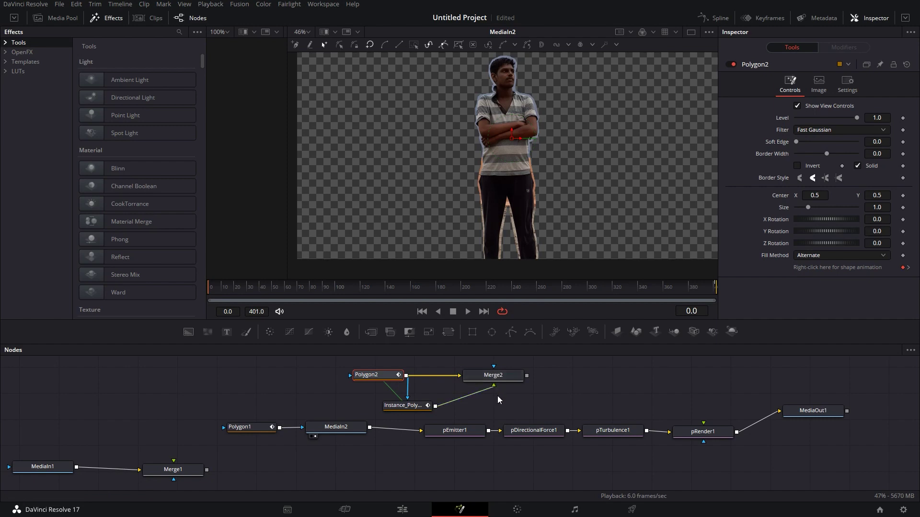
{"action": "left_click", "coordinate": [472, 385]}
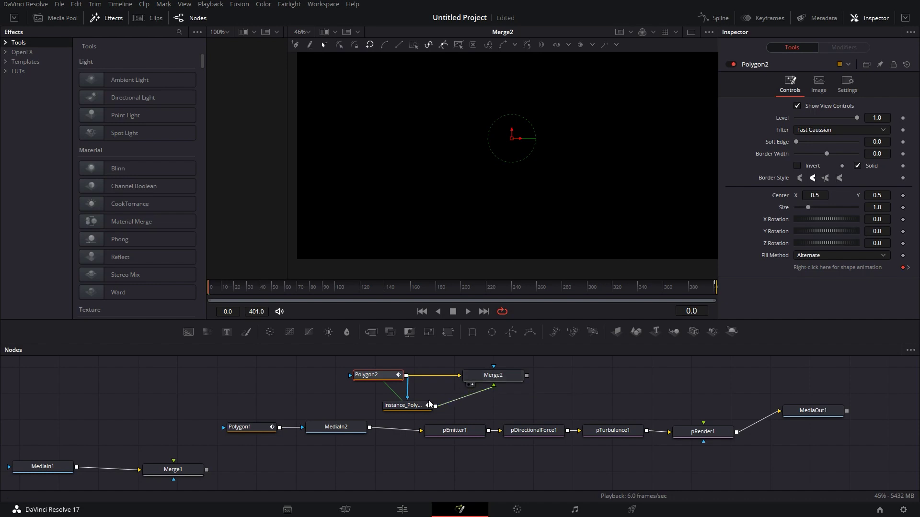
{"action": "left_click", "coordinate": [316, 435]}
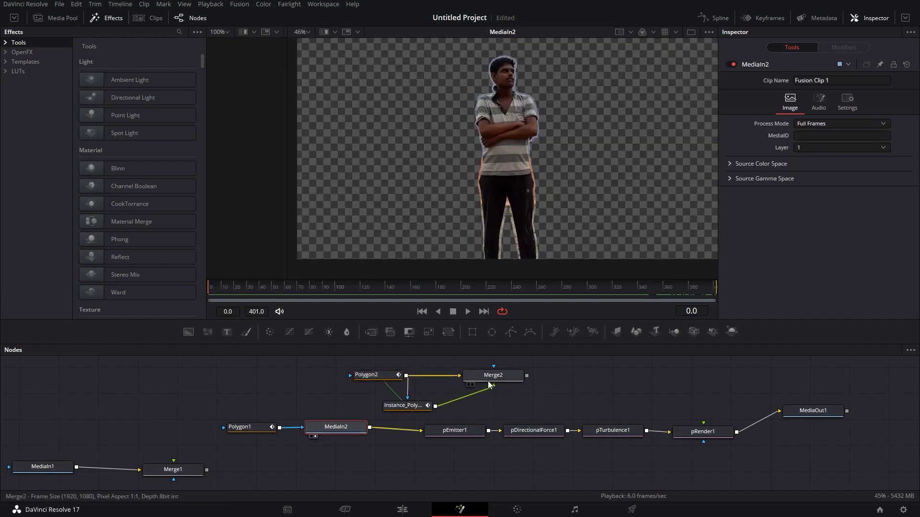
Step: Change Merge2's Operator from Over to XOr
{"action": "left_click", "coordinate": [645, 375]}
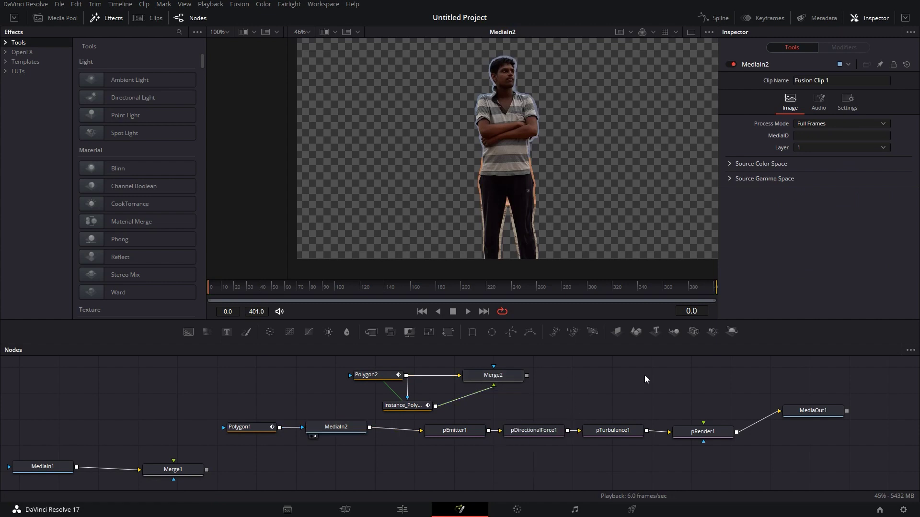
{"action": "left_click", "coordinate": [514, 377]}
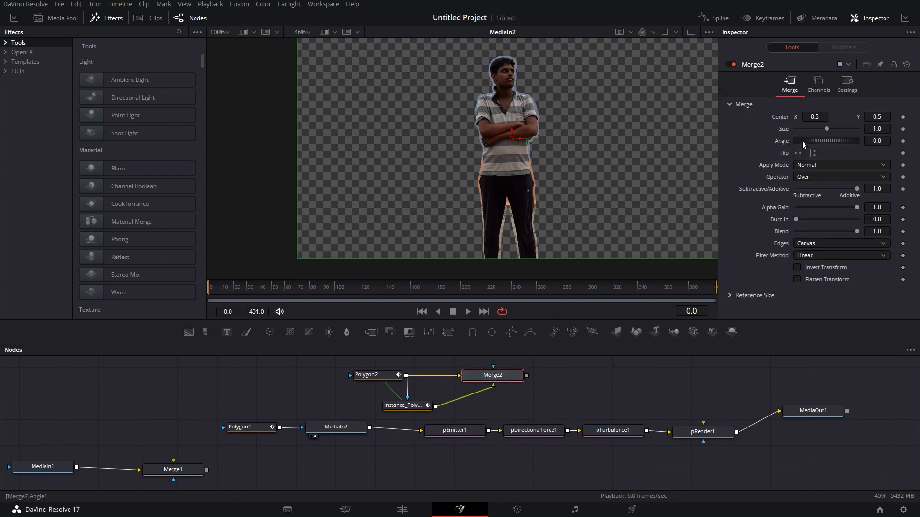
{"action": "left_click", "coordinate": [812, 177]}
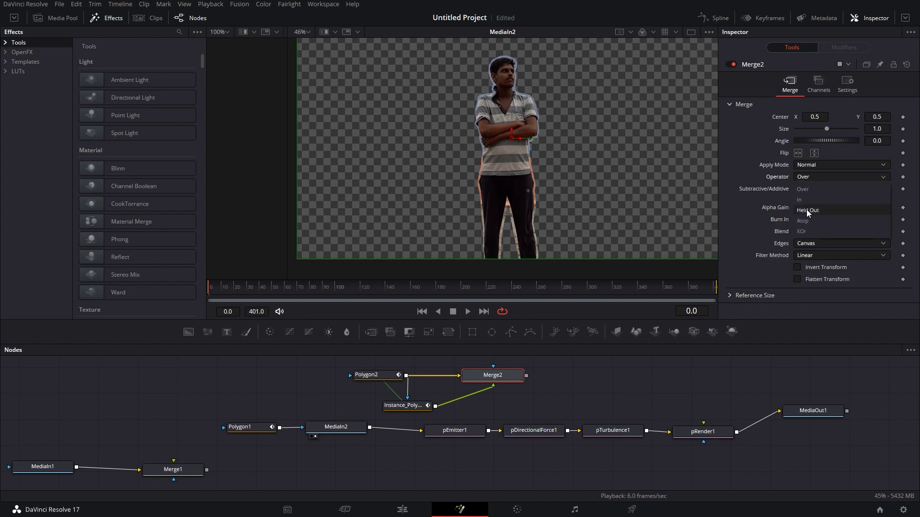
{"action": "left_click", "coordinate": [805, 232]}
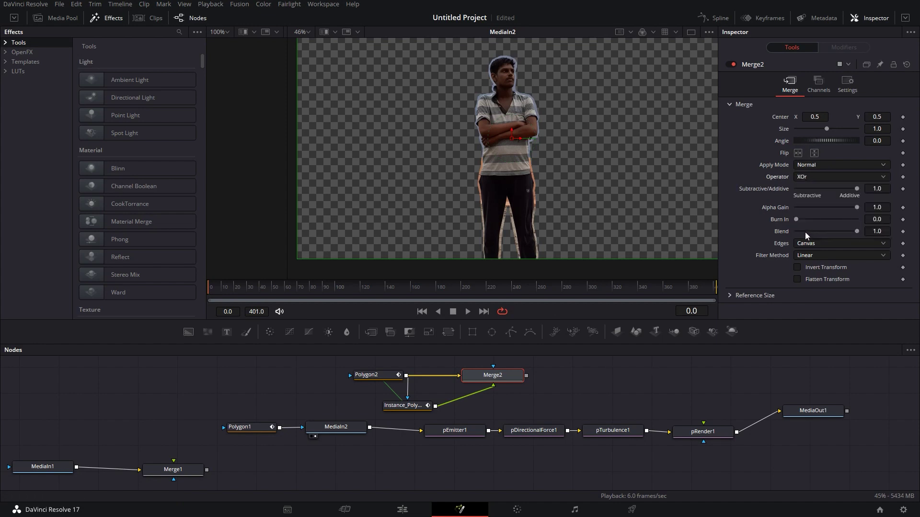
{"action": "left_click", "coordinate": [417, 406]}
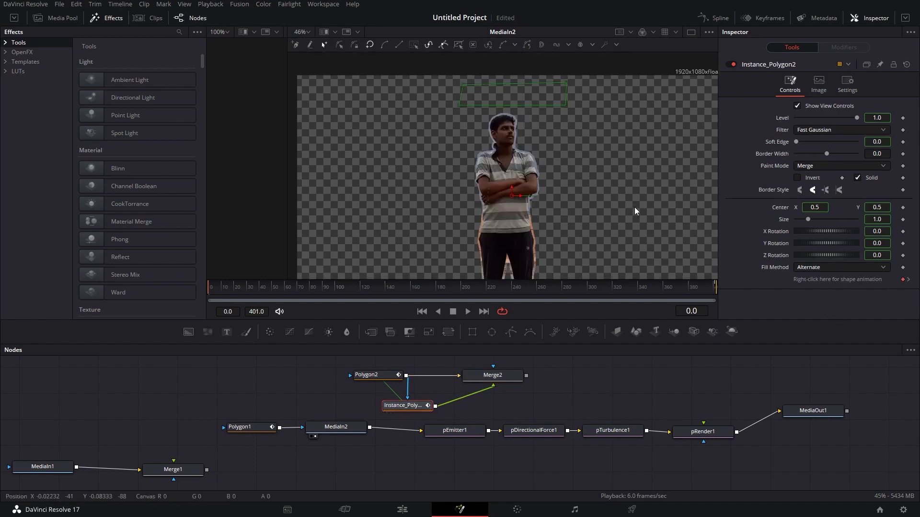
Step: Uncheck Solid on Instance_Polygon2 and set Border Width 0.022, Soft Edge 0.0189
{"action": "left_click", "coordinate": [393, 414]}
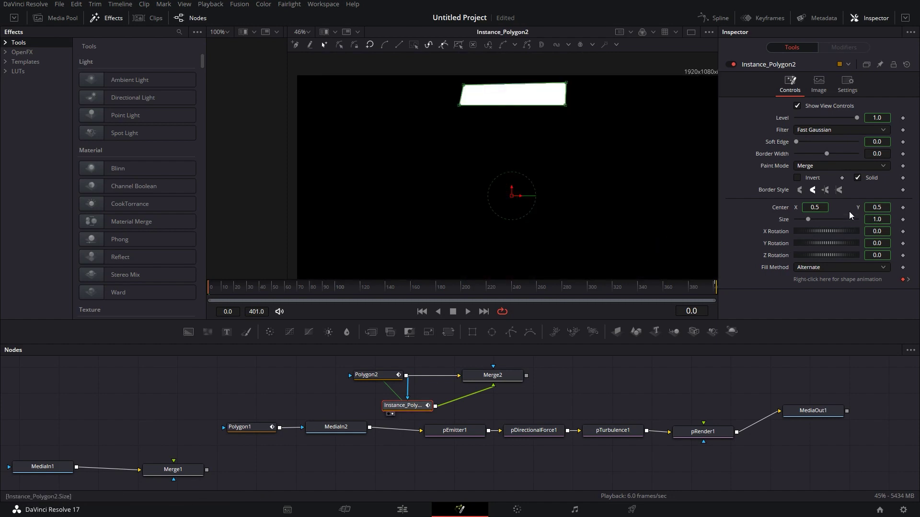
{"action": "left_click", "coordinate": [857, 178]}
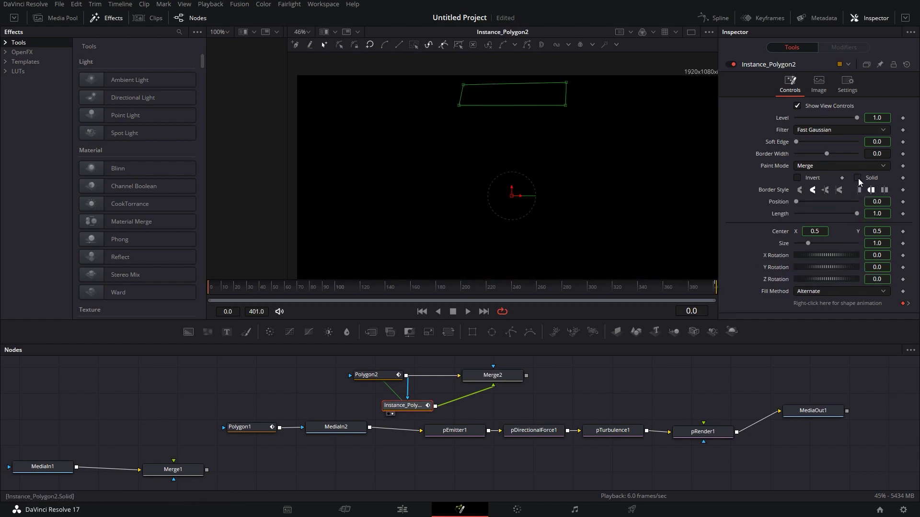
{"action": "left_click_drag", "start_coordinate": [826, 153], "coordinate": [830, 155]}
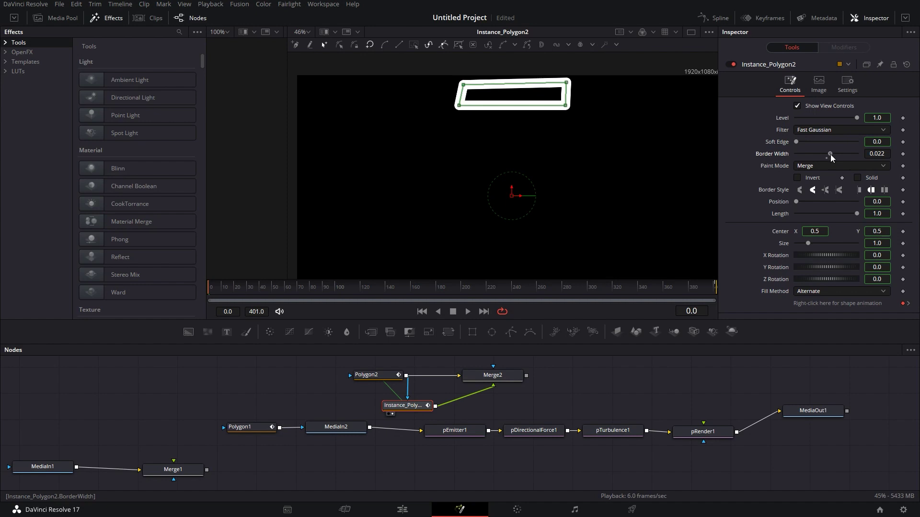
{"action": "left_click_drag", "start_coordinate": [829, 154], "coordinate": [832, 154]}
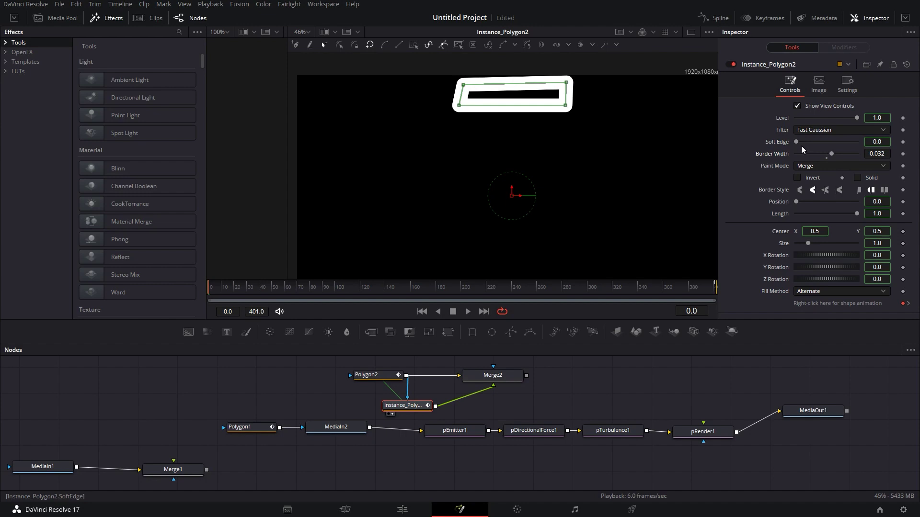
{"action": "left_click_drag", "start_coordinate": [797, 141], "coordinate": [799, 142]}
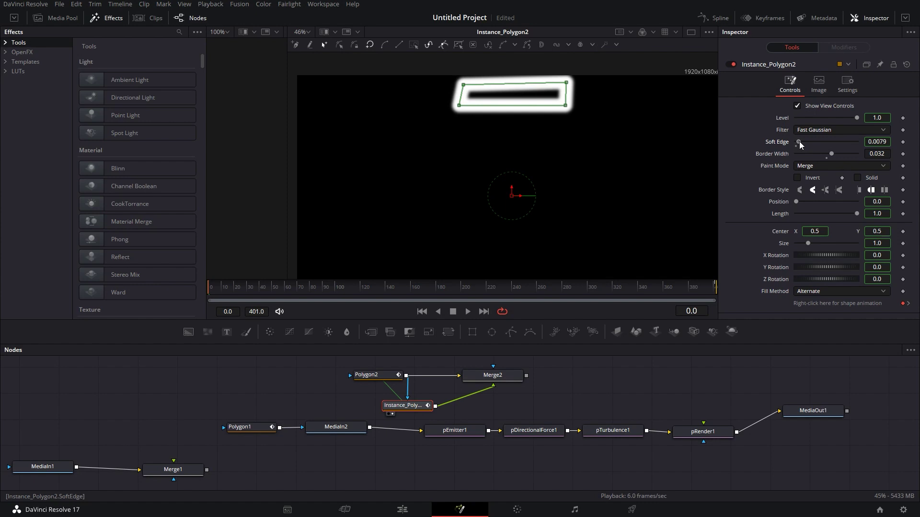
{"action": "left_click_drag", "start_coordinate": [799, 142], "coordinate": [803, 141]}
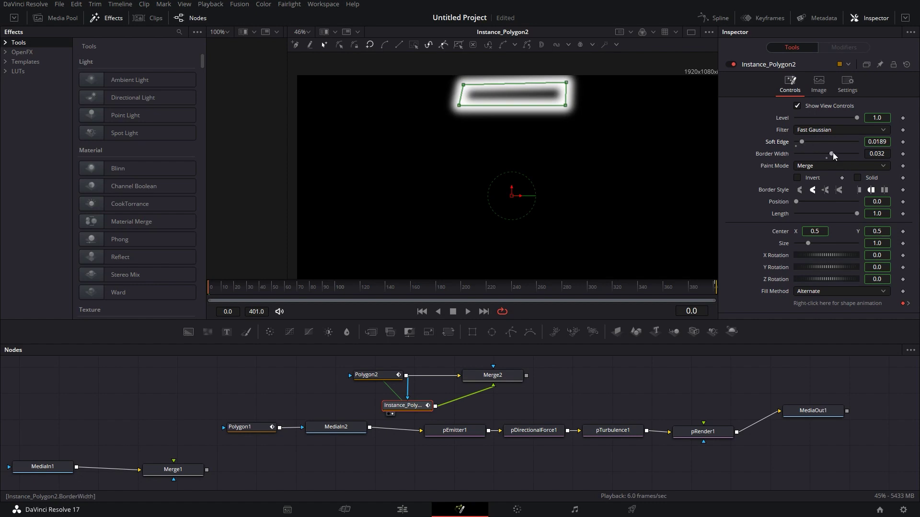
{"action": "left_click_drag", "start_coordinate": [832, 152], "coordinate": [830, 152]}
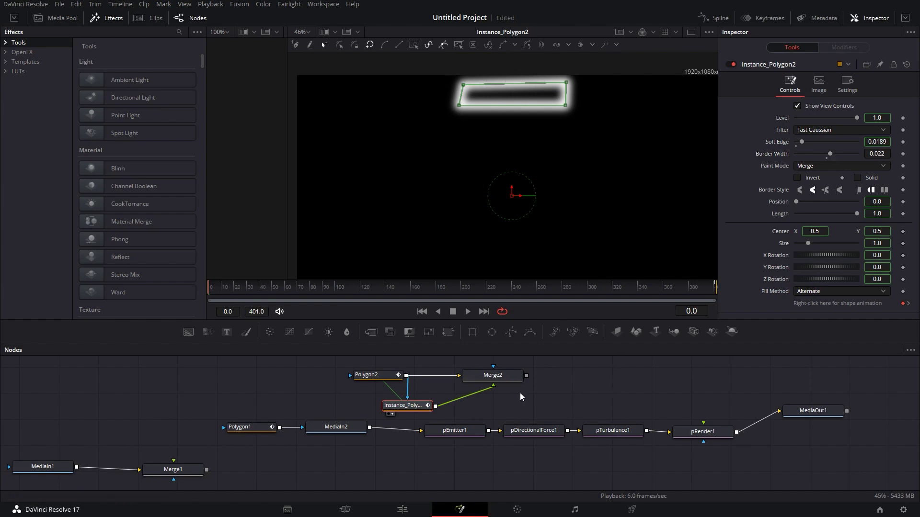
{"action": "left_click", "coordinate": [313, 436]}
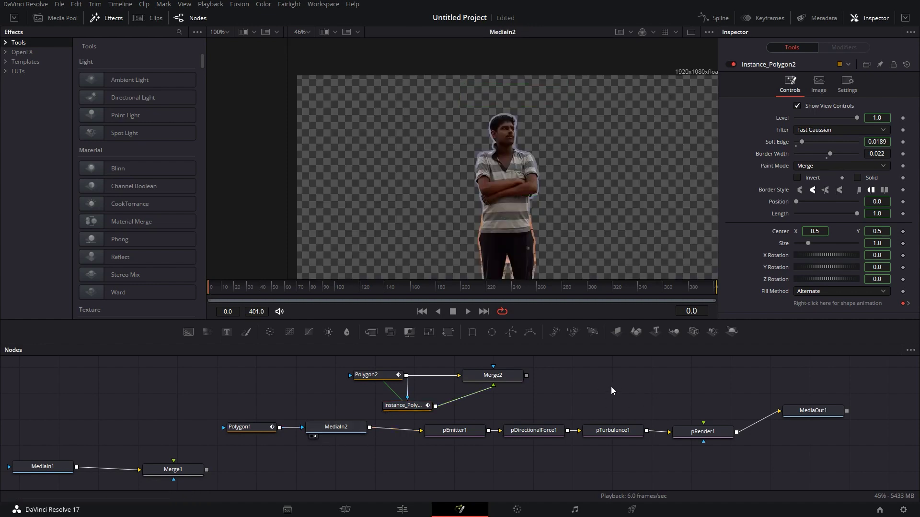
Step: Add a Bitmap node by searching 'bi' in the Select Tool search
{"action": "left_click", "coordinate": [504, 377]}
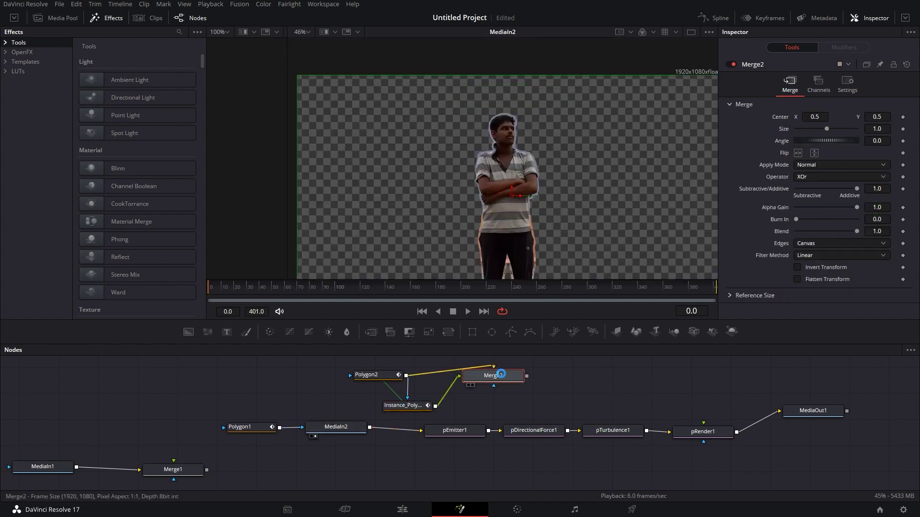
{"action": "left_click", "coordinate": [403, 408]}
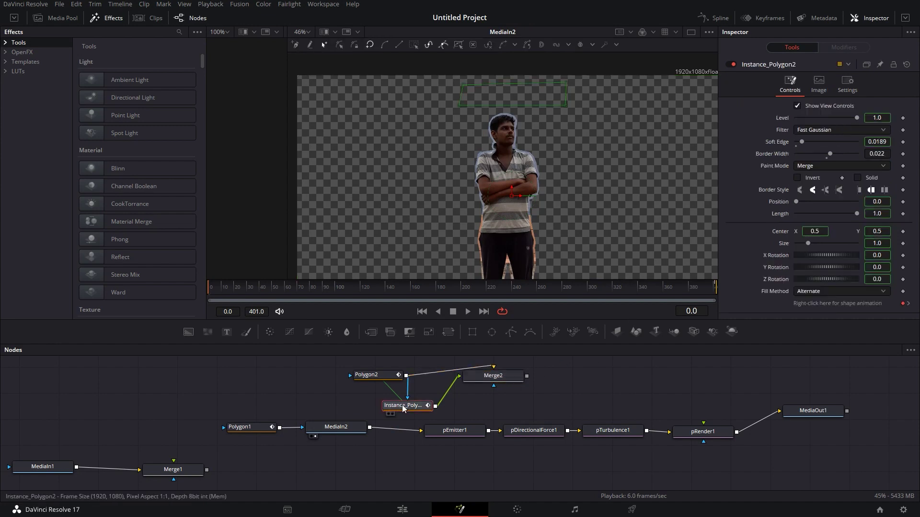
{"action": "left_click", "coordinate": [383, 375]}
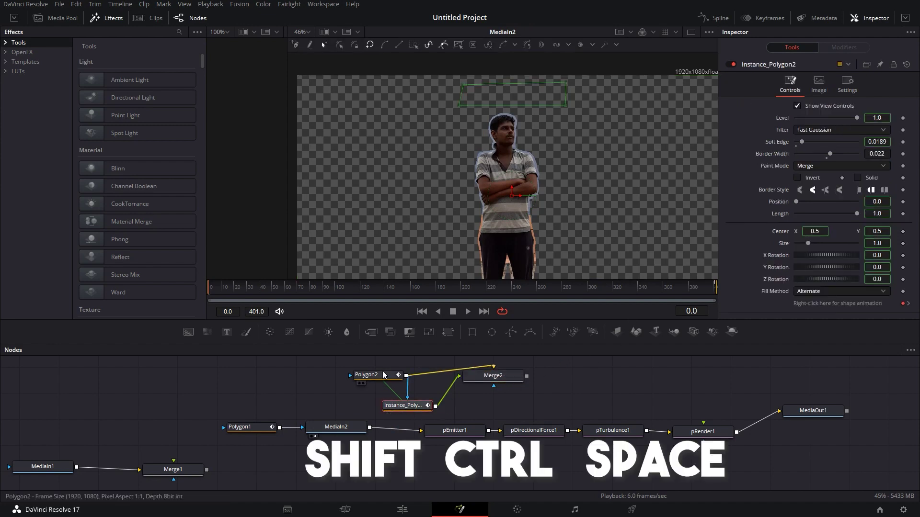
{"action": "key", "text": "ctrl+shift+space"}
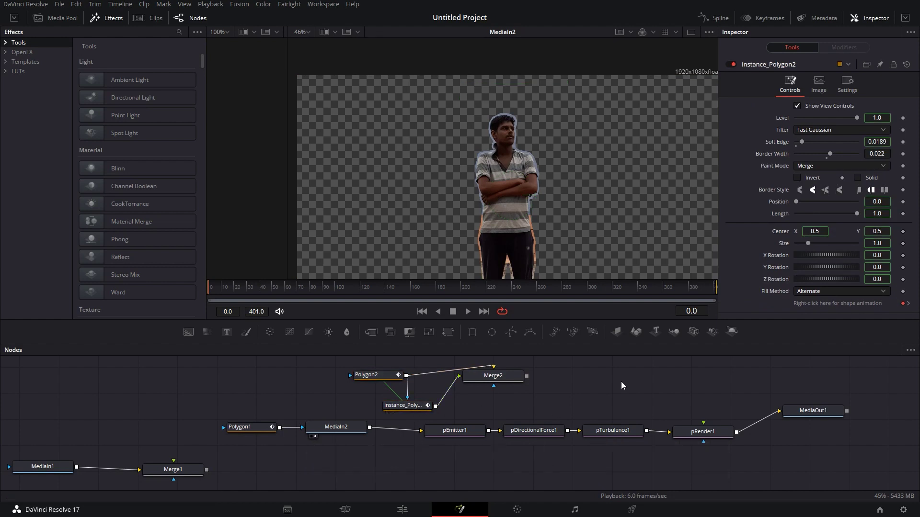
{"action": "key", "text": "ctrl+shift+space"}
{"action": "type", "text": "bi"}
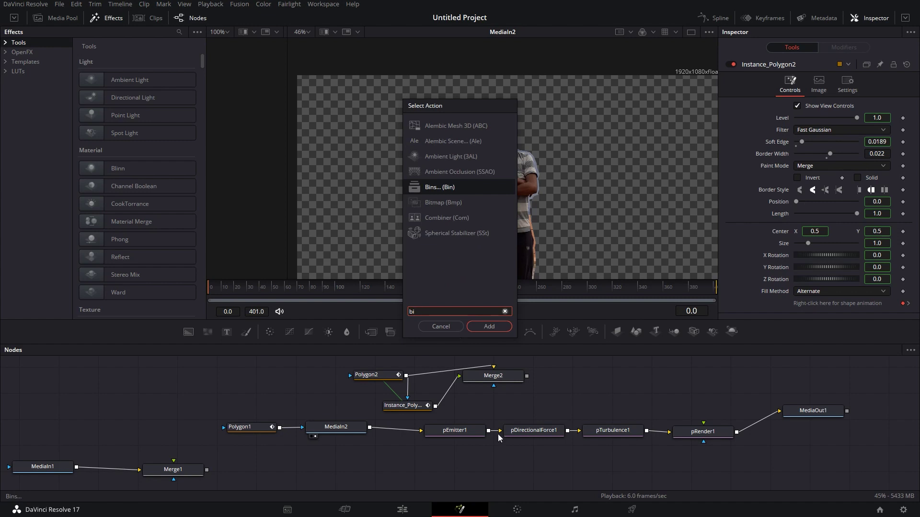
{"action": "left_click", "coordinate": [432, 203]}
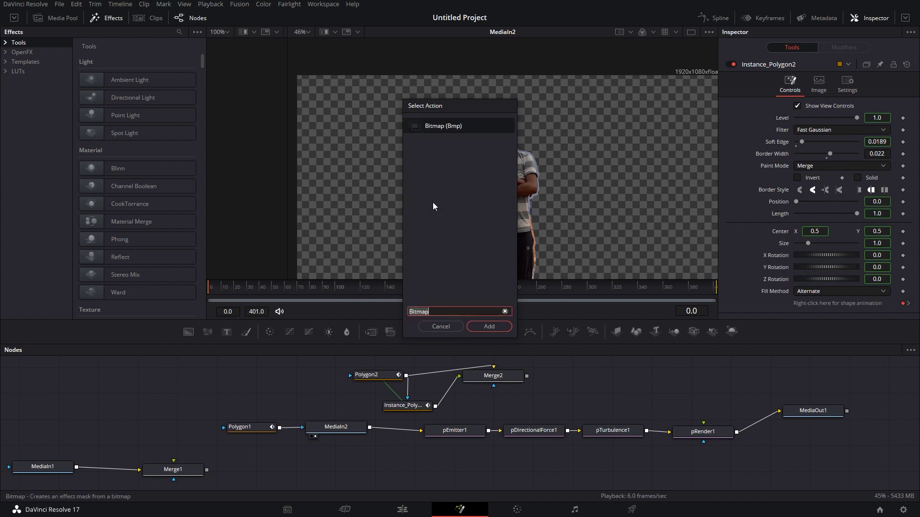
{"action": "left_click", "coordinate": [479, 325]}
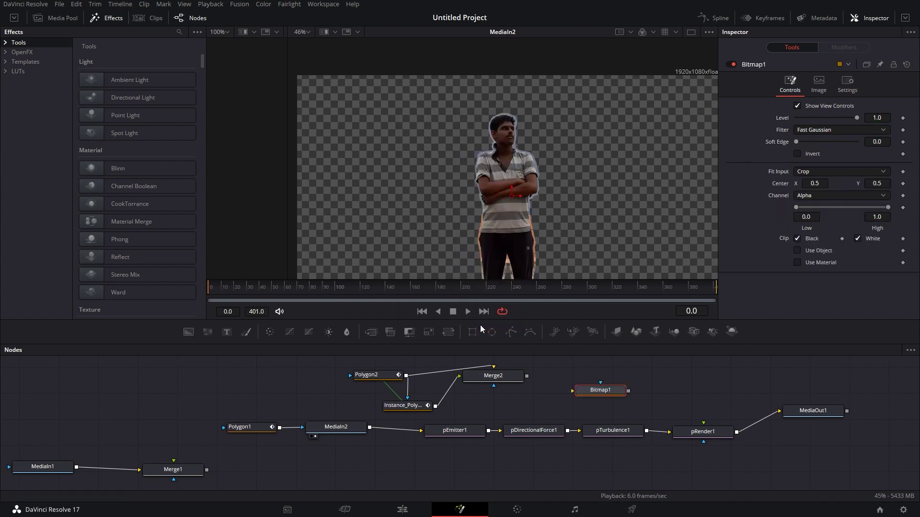
Step: Feed Merge2's output into Bitmap1 and shift pEmitter1 through MediaOut1 right
{"action": "left_click_drag", "start_coordinate": [588, 385], "coordinate": [588, 383]}
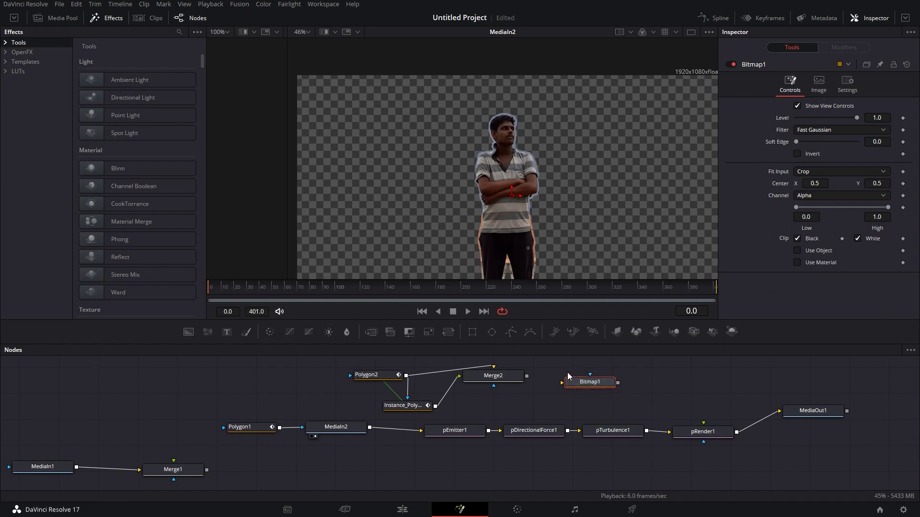
{"action": "left_click_drag", "start_coordinate": [527, 375], "coordinate": [564, 383]}
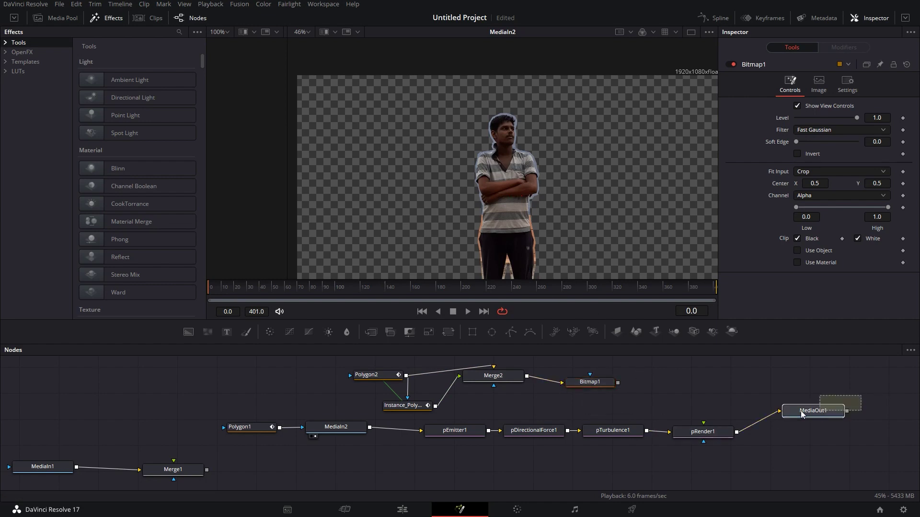
{"action": "left_click_drag", "start_coordinate": [802, 414], "coordinate": [450, 485]}
{"action": "left_click_drag", "start_coordinate": [455, 430], "coordinate": [562, 446]}
Step: Add a Matte Control node via the 'mat' tool search and insert it between MediaIn2 and pEmitter1
{"action": "key", "text": "ctrl+shift+space"}
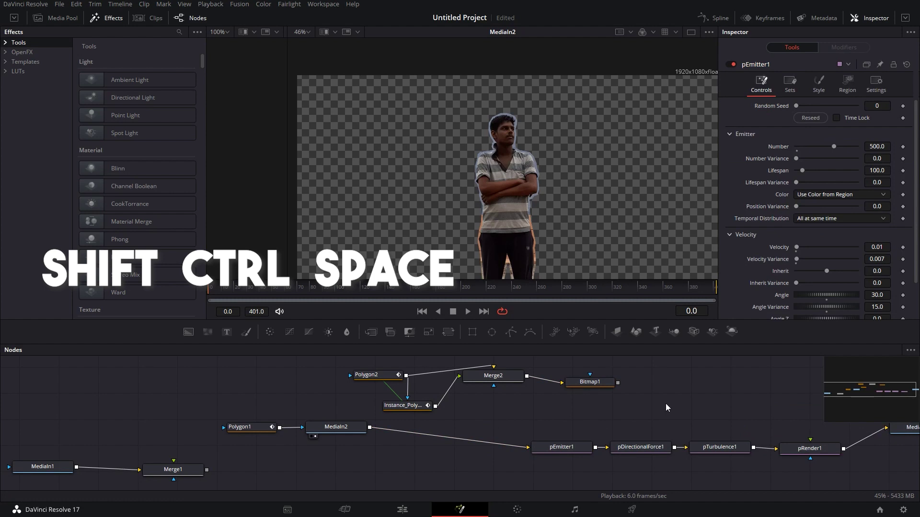
{"action": "type", "text": "mat"}
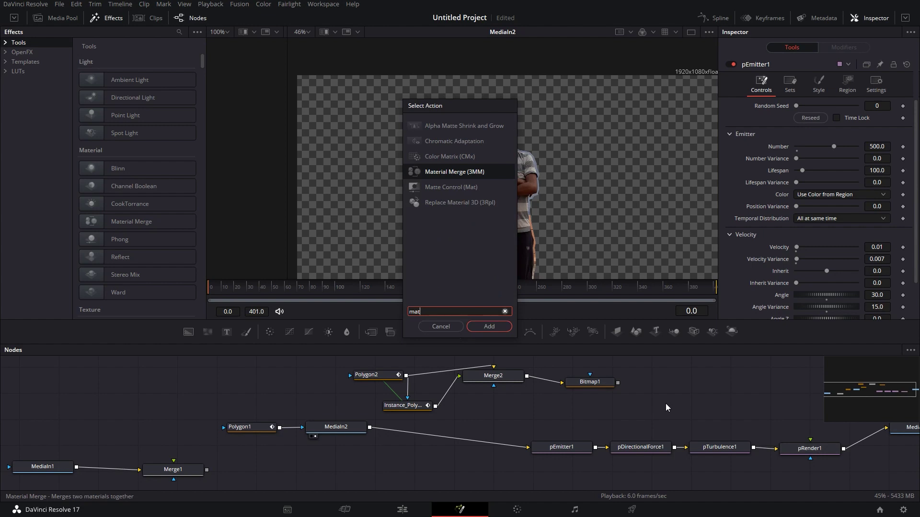
{"action": "left_click", "coordinate": [437, 187]}
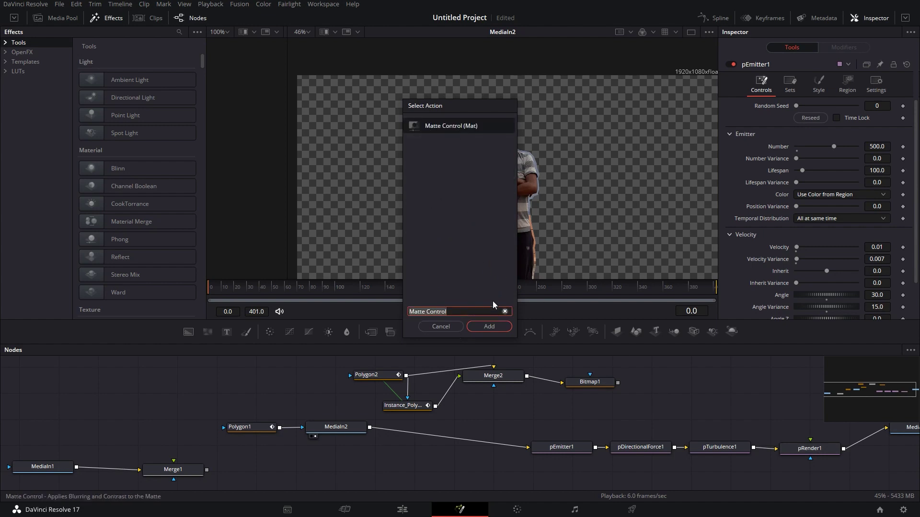
{"action": "left_click", "coordinate": [488, 327]}
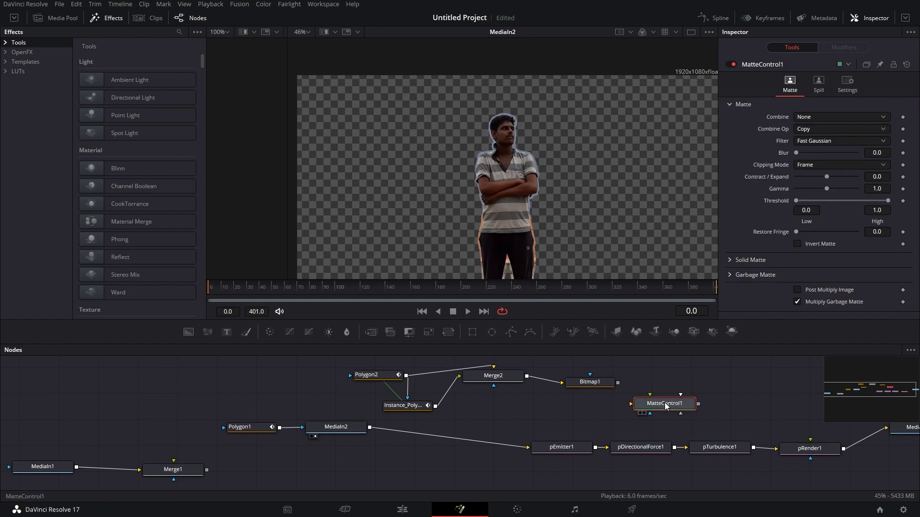
{"action": "left_click_drag", "start_coordinate": [666, 406], "coordinate": [457, 445]}
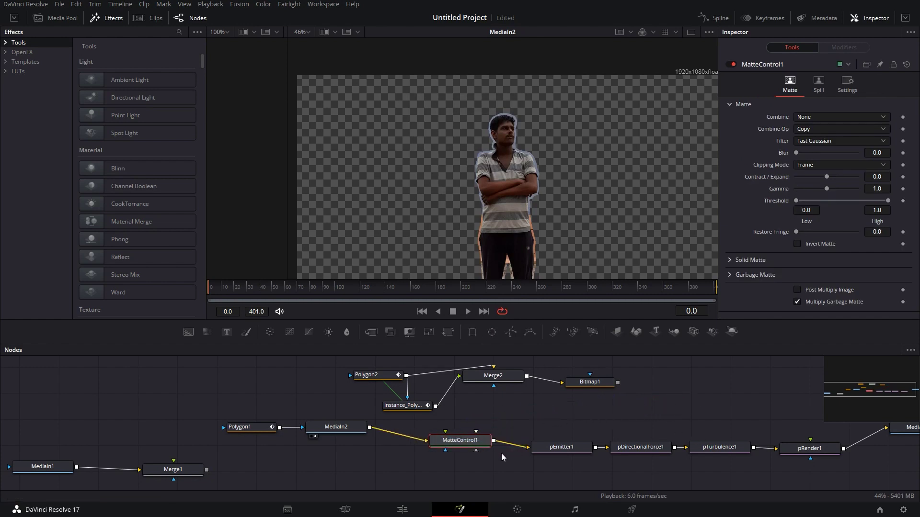
Step: Move the mask nodes left and wire Bitmap1 into MatteControl1's Garbage Matte input
{"action": "left_click_drag", "start_coordinate": [660, 362], "coordinate": [649, 366]}
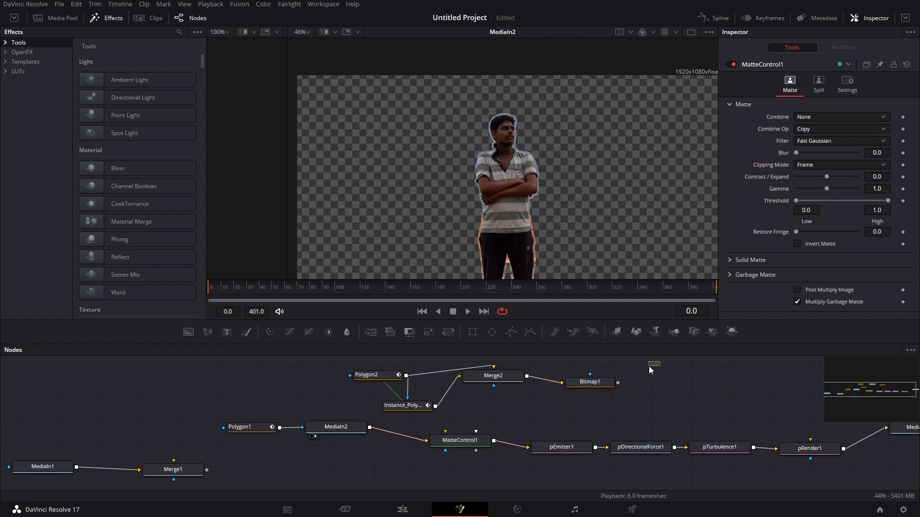
{"action": "left_click_drag", "start_coordinate": [592, 366], "coordinate": [345, 393]}
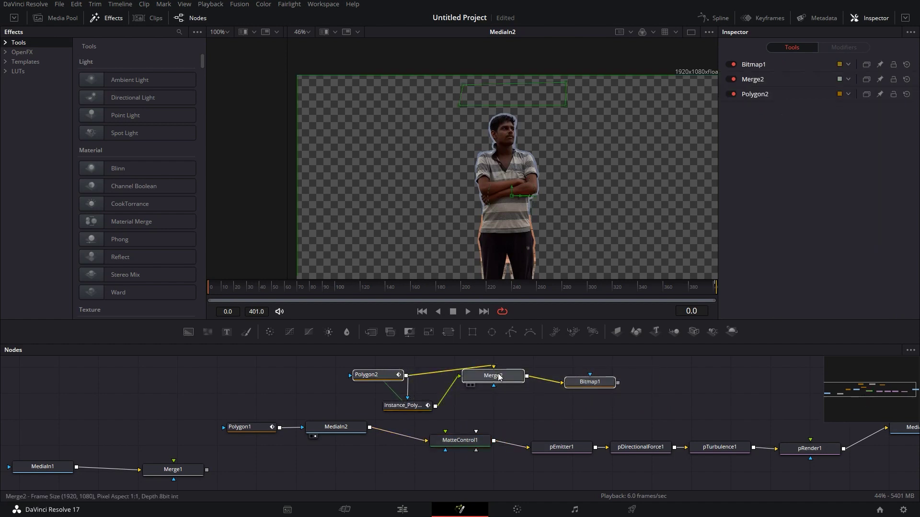
{"action": "mouse_move", "coordinate": [500, 378]}
{"action": "left_mouse_down"}
{"action": "mouse_move", "coordinate": [403, 377]}
{"action": "mouse_move", "coordinate": [485, 376]}
{"action": "left_mouse_up"}
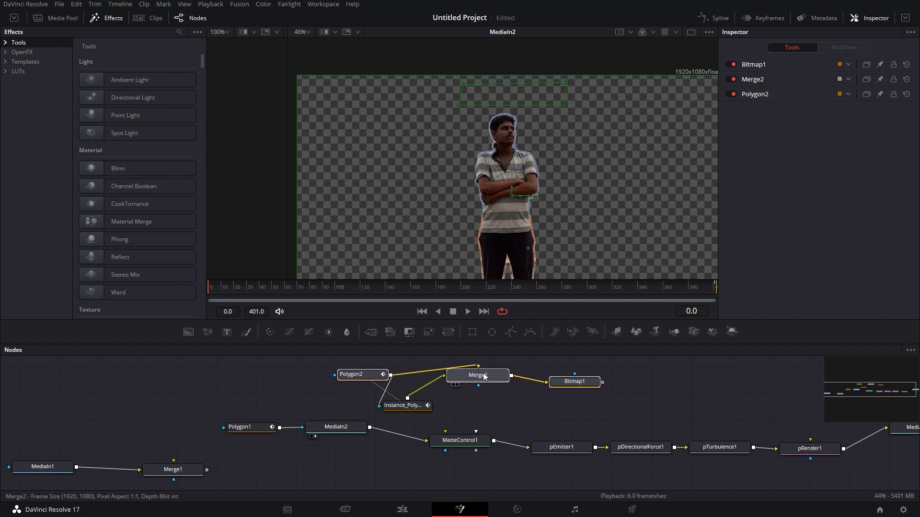
{"action": "left_click_drag", "start_coordinate": [642, 363], "coordinate": [361, 406]}
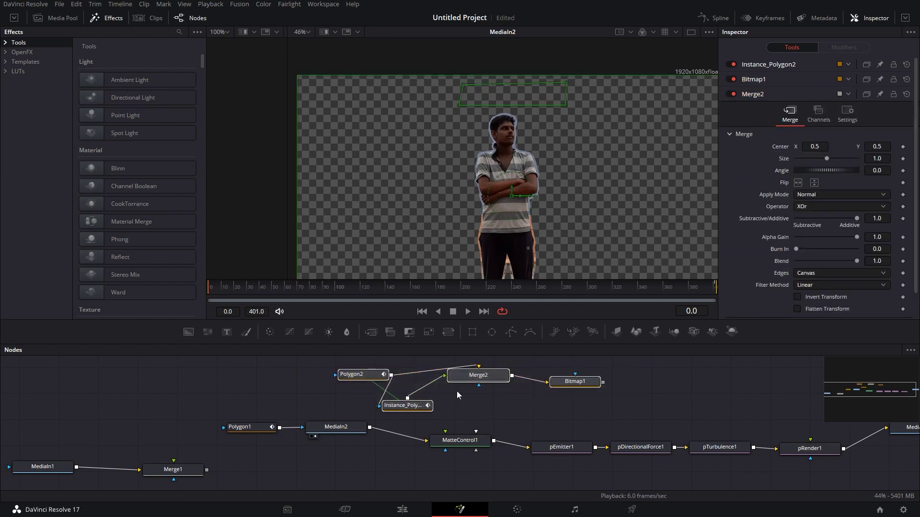
{"action": "left_click_drag", "start_coordinate": [488, 377], "coordinate": [331, 376]}
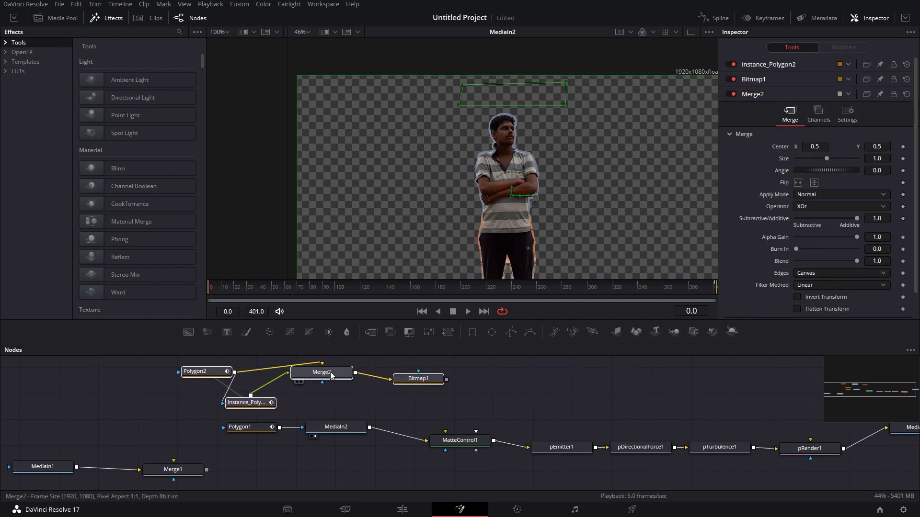
{"action": "left_click", "coordinate": [515, 395]}
{"action": "scroll", "coordinate": [570, 391], "scroll_direction": "down", "scroll_amount": 1}
{"action": "scroll", "coordinate": [574, 390], "scroll_direction": "up", "scroll_amount": 1}
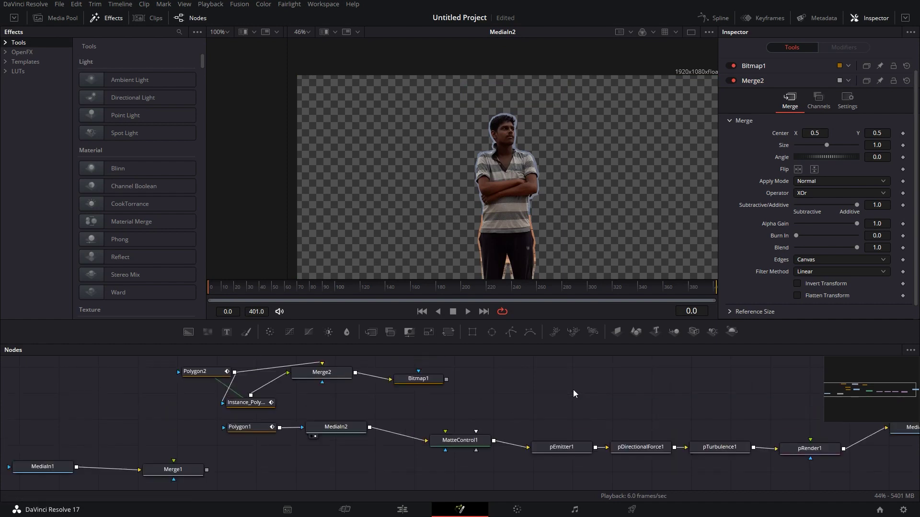
{"action": "left_click_drag", "start_coordinate": [570, 382], "coordinate": [449, 387]}
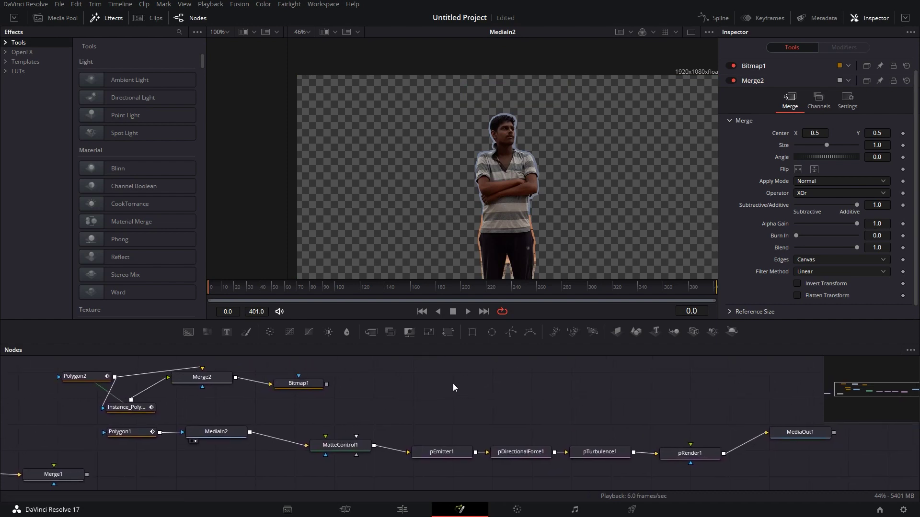
{"action": "left_click_drag", "start_coordinate": [329, 384], "coordinate": [357, 456]}
Step: Invert MatteControl1's garbage matte so the Bitmap1 matte applies the opposite way
{"action": "left_click", "coordinate": [346, 449]}
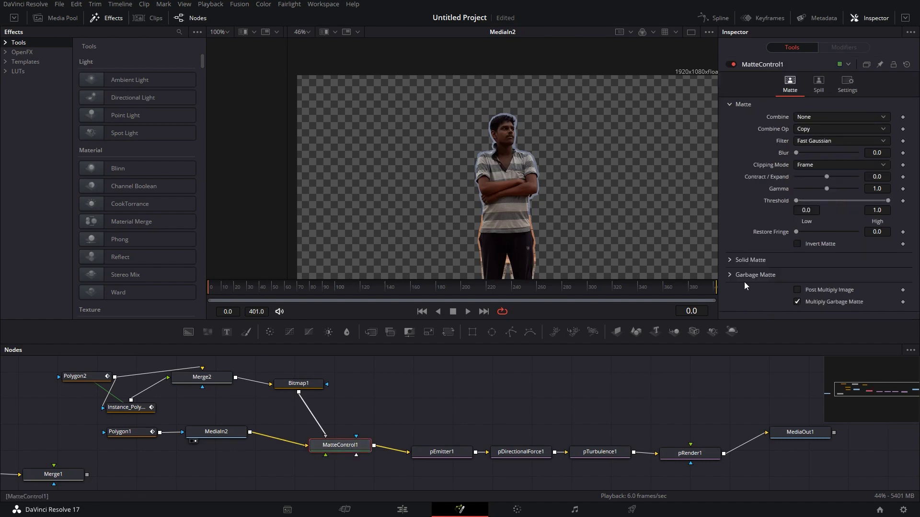
{"action": "left_click", "coordinate": [729, 277]}
{"action": "scroll", "coordinate": [843, 281], "scroll_direction": "down", "scroll_amount": 1}
{"action": "scroll", "coordinate": [824, 283], "scroll_direction": "up", "scroll_amount": 1}
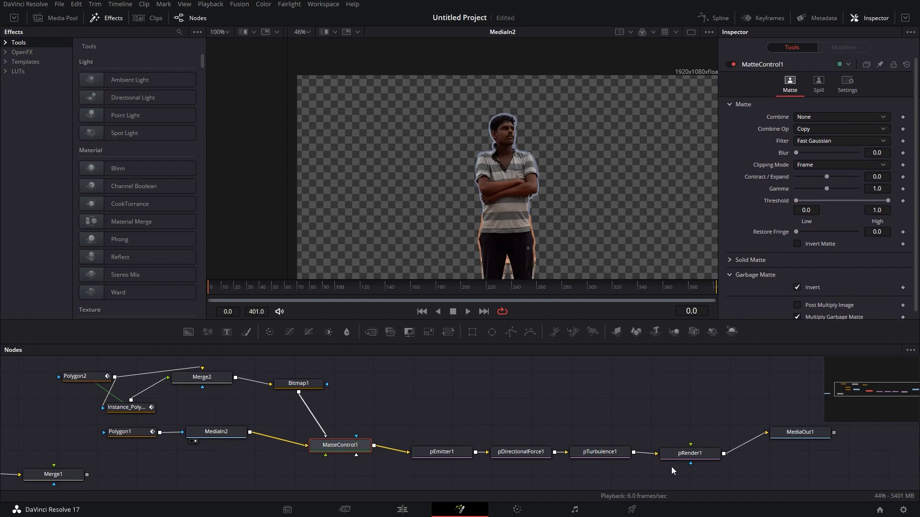
Step: View pRender1's output and play the particles, stopping at frame 109
{"action": "left_click", "coordinate": [690, 455]}
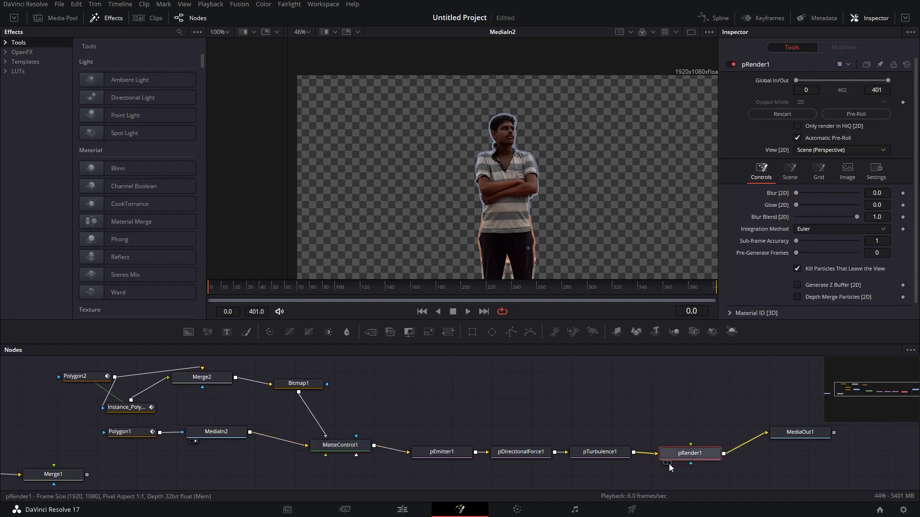
{"action": "left_click", "coordinate": [669, 463]}
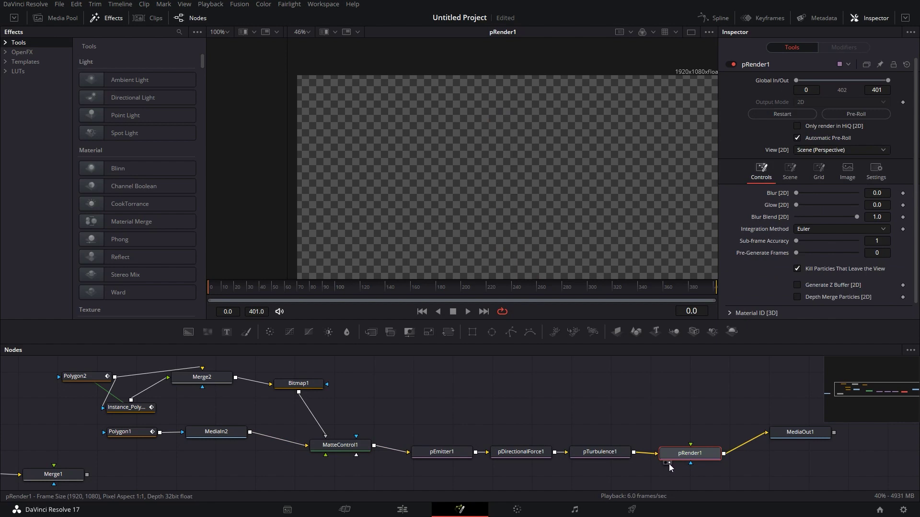
{"action": "left_click", "coordinate": [456, 313]}
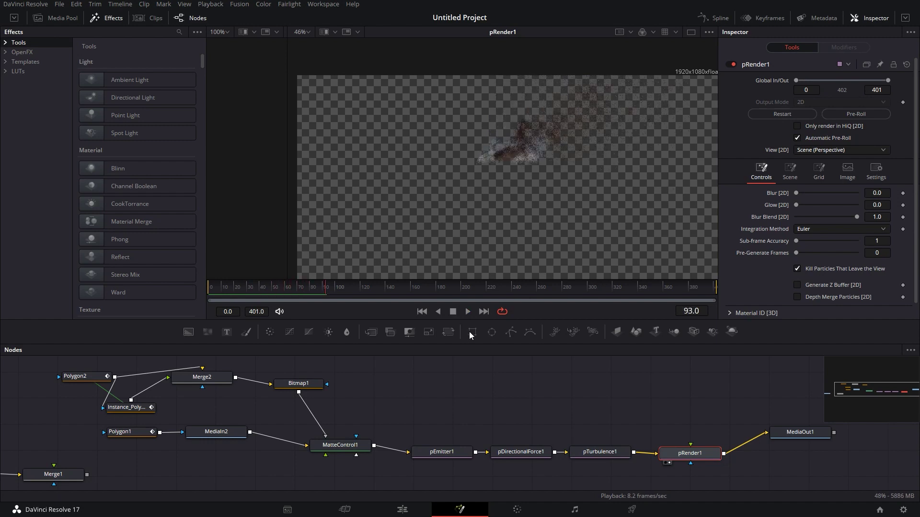
Step: Review pEmitter1's Style and Controls settings in the Inspector
{"action": "left_click", "coordinate": [462, 454]}
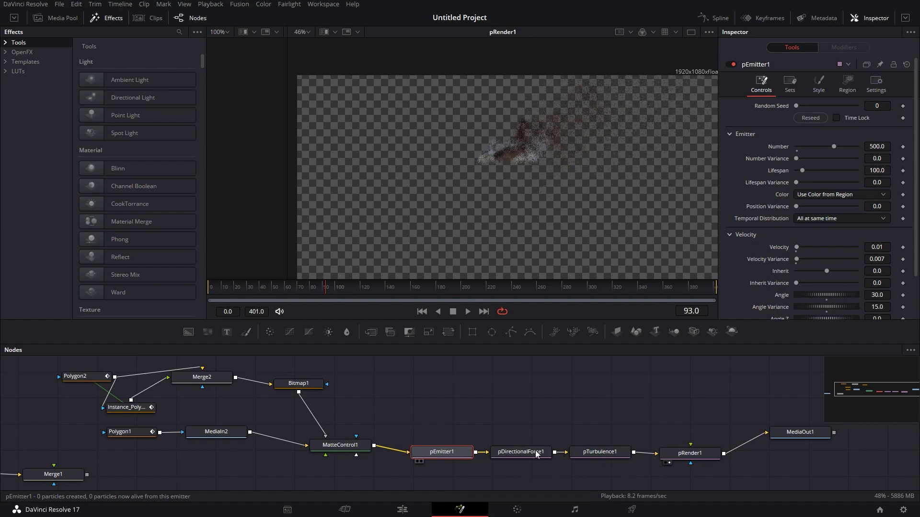
{"action": "left_click", "coordinate": [818, 84]}
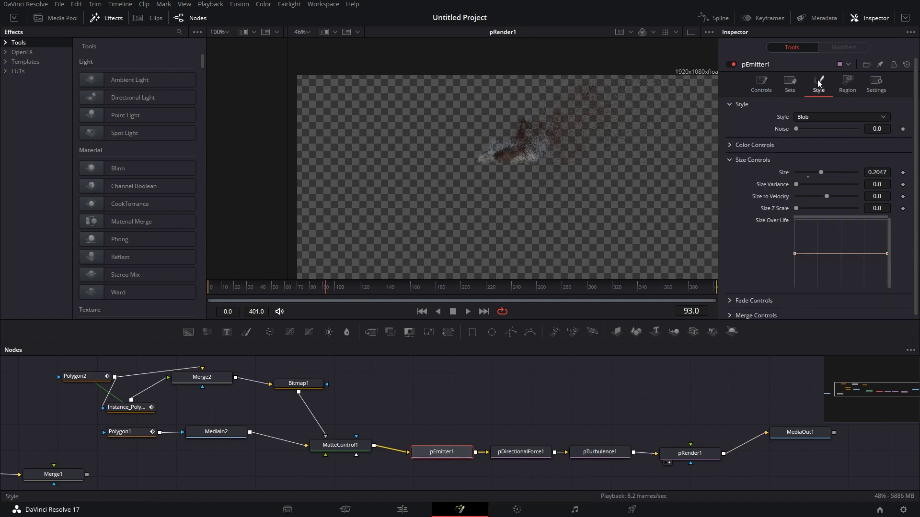
{"action": "left_click", "coordinate": [760, 83]}
{"action": "left_click_drag", "start_coordinate": [729, 397], "coordinate": [600, 387]}
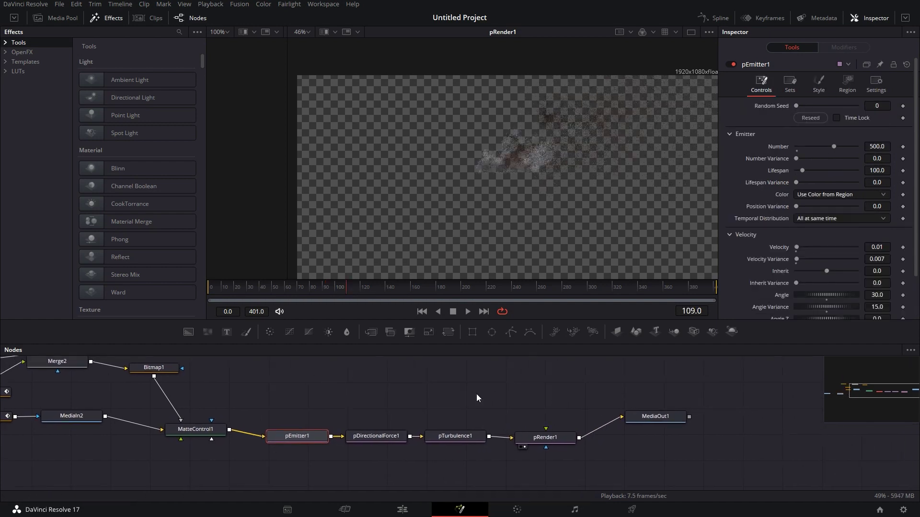
Step: Move MediaIn1 under pRender1 and combine them in a new Merge3 feeding MediaOut1
{"action": "left_click_drag", "start_coordinate": [476, 398], "coordinate": [657, 378]}
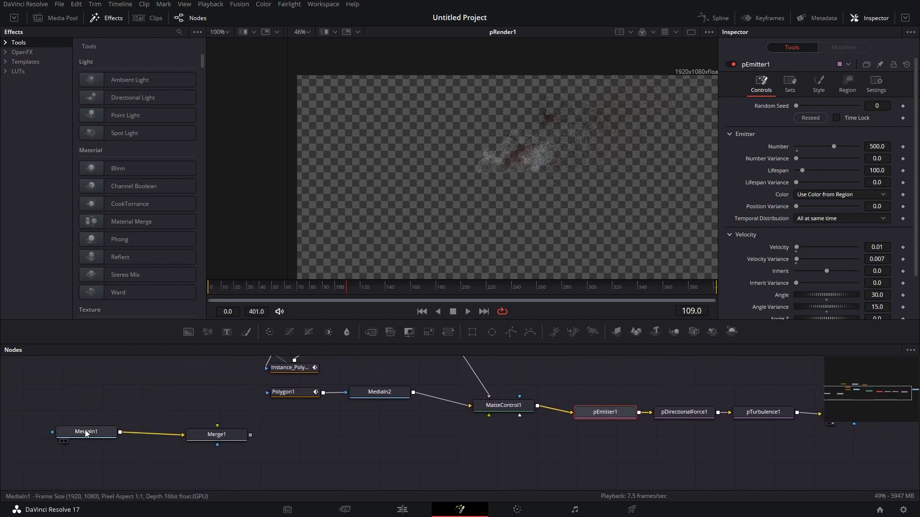
{"action": "left_click_drag", "start_coordinate": [85, 433], "coordinate": [221, 447]}
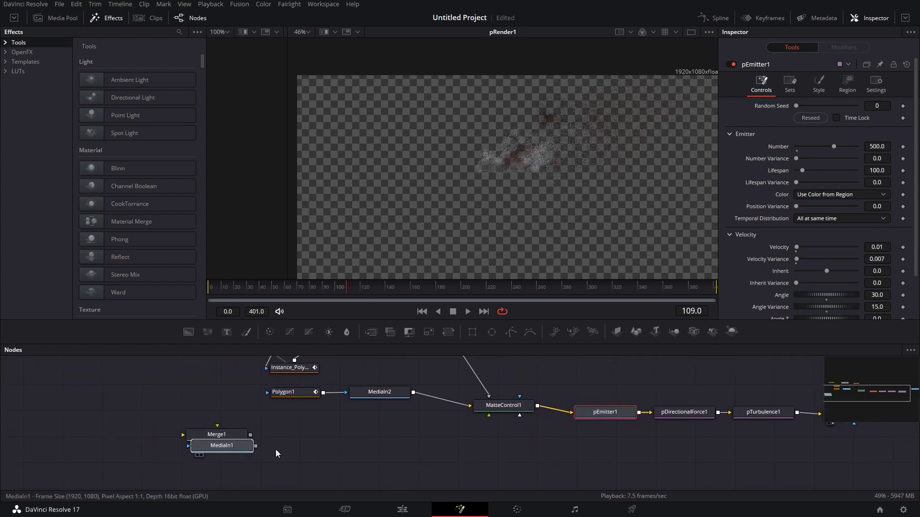
{"action": "left_click_drag", "start_coordinate": [276, 454], "coordinate": [733, 455]}
{"action": "left_click_drag", "start_coordinate": [631, 450], "coordinate": [367, 474]}
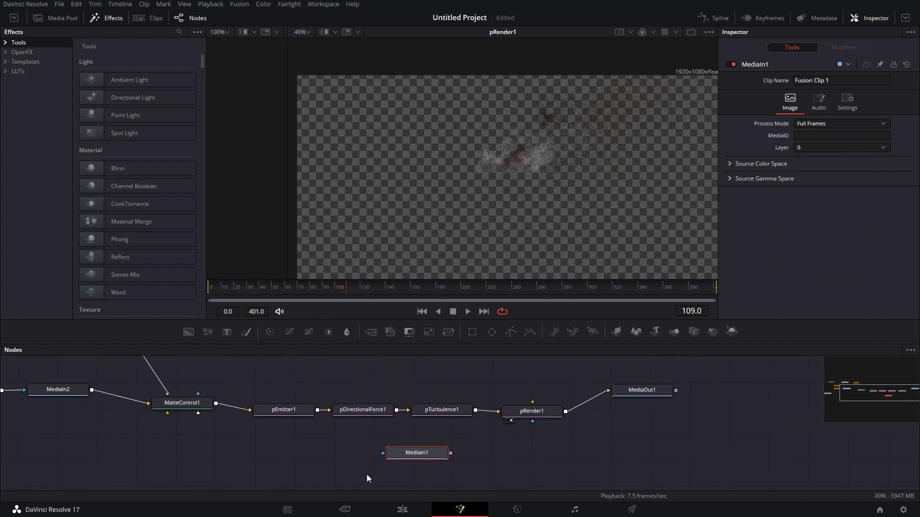
{"action": "left_click_drag", "start_coordinate": [412, 454], "coordinate": [556, 453]}
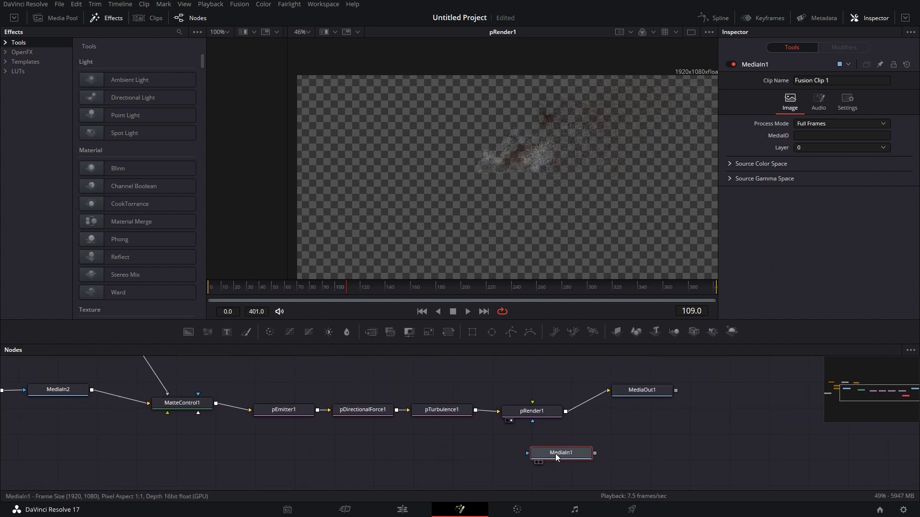
{"action": "left_click_drag", "start_coordinate": [629, 391], "coordinate": [669, 397]}
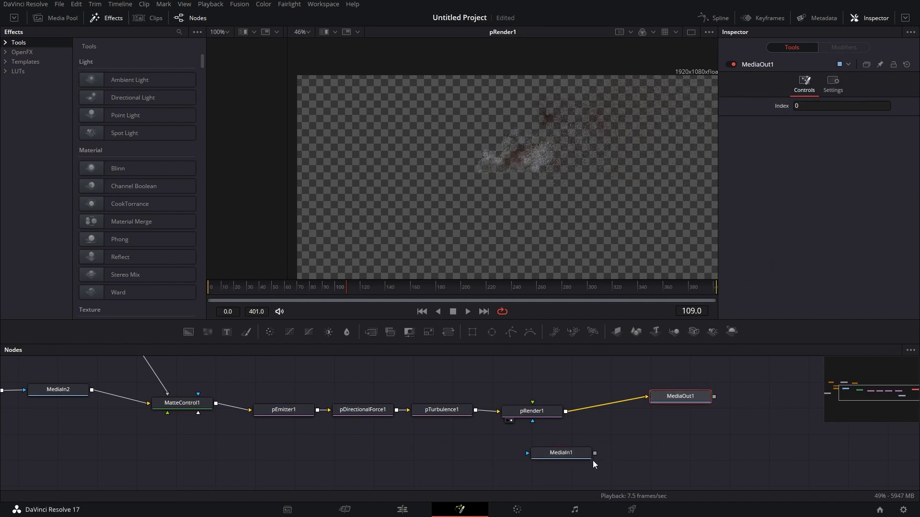
{"action": "left_click_drag", "start_coordinate": [595, 453], "coordinate": [565, 412]}
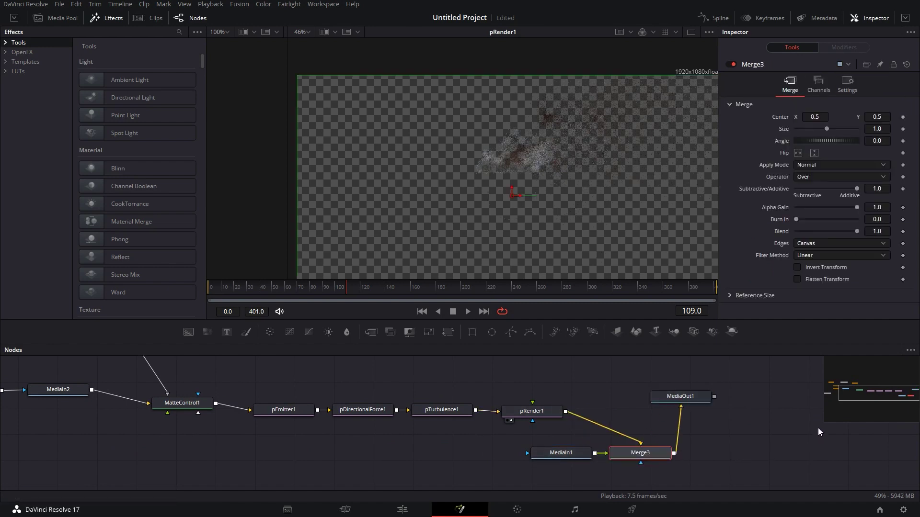
Step: Place Merge3 between pRender1 and MediaOut1 and play back the MediaOut1 composite
{"action": "left_click", "coordinate": [661, 407]}
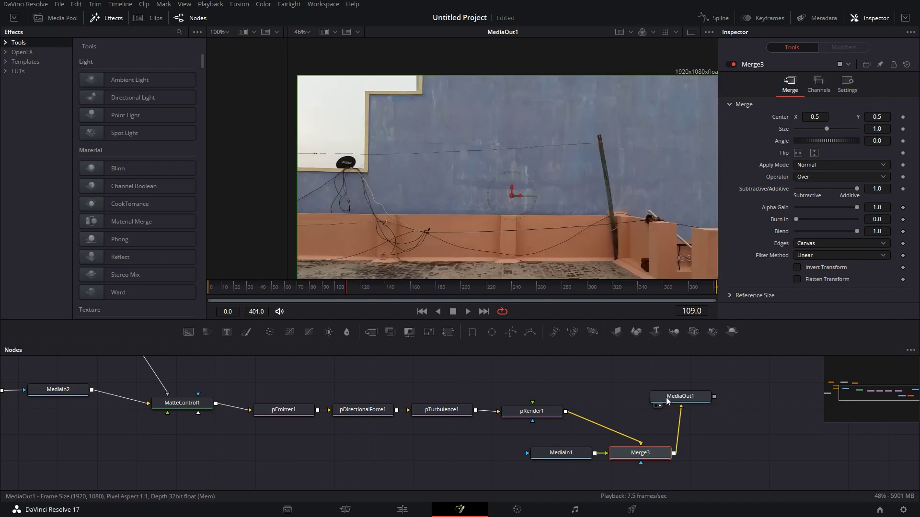
{"action": "left_click_drag", "start_coordinate": [675, 397], "coordinate": [713, 397]}
{"action": "left_click_drag", "start_coordinate": [647, 454], "coordinate": [643, 406]}
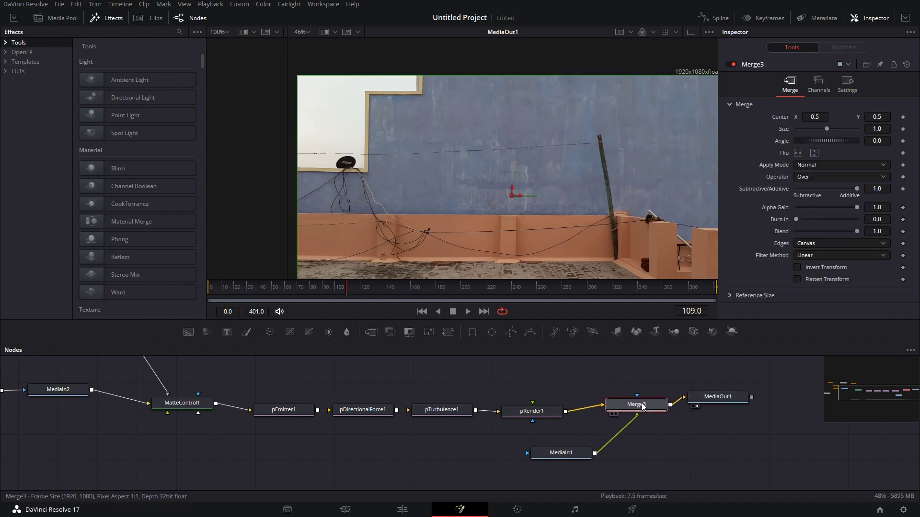
{"action": "left_click", "coordinate": [467, 311]}
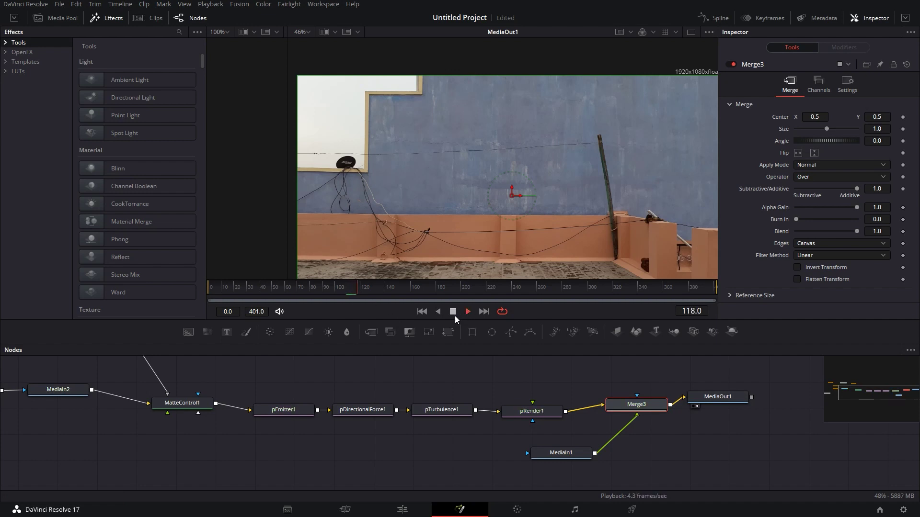
{"action": "left_click", "coordinate": [453, 313]}
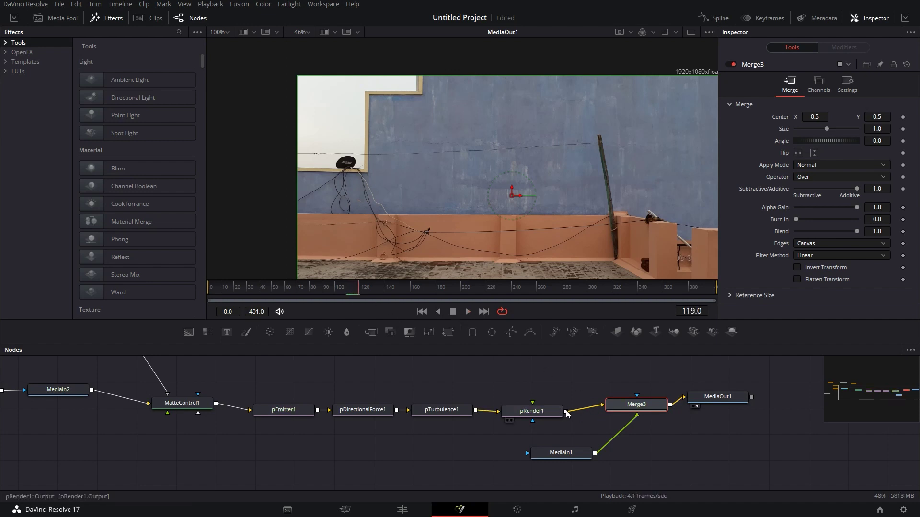
Step: Rewire Merge3 so MediaIn1's wall footage is the background under pRender1's particles
{"action": "left_click_drag", "start_coordinate": [565, 411], "coordinate": [638, 418]}
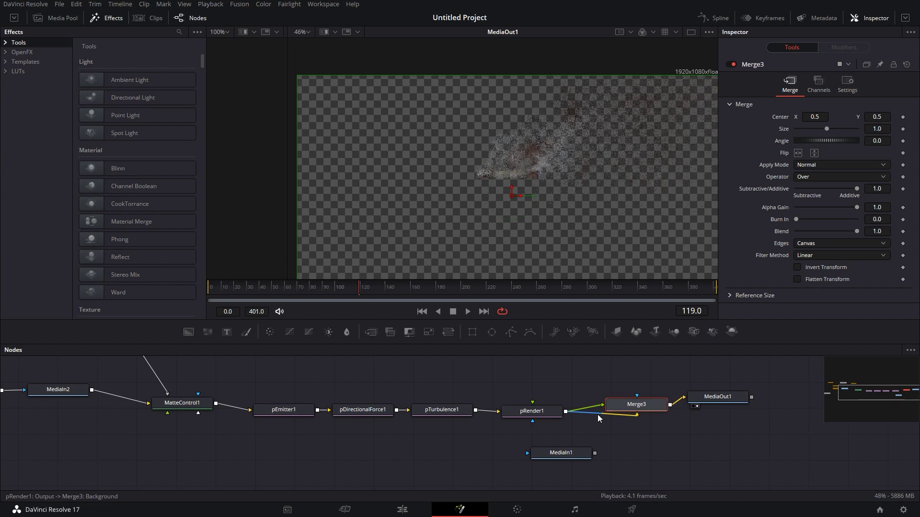
{"action": "left_click", "coordinate": [612, 415]}
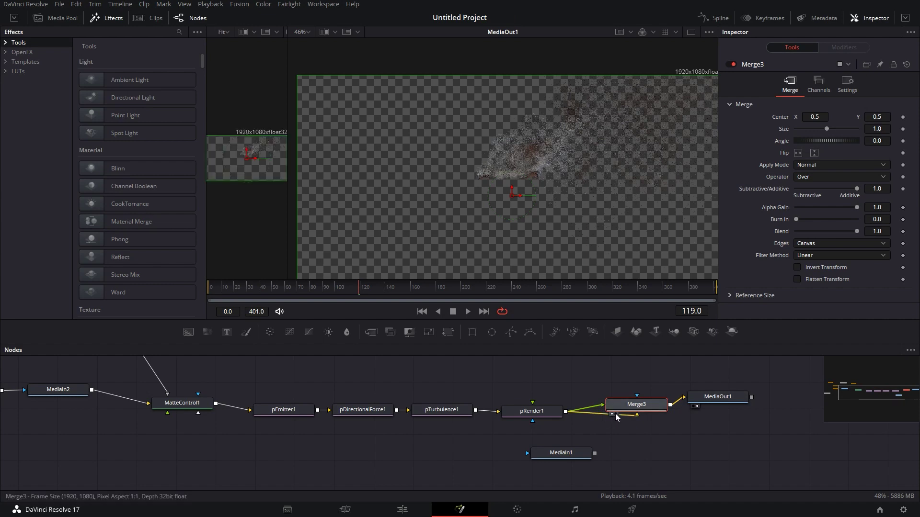
{"action": "left_click_drag", "start_coordinate": [627, 406], "coordinate": [627, 385]}
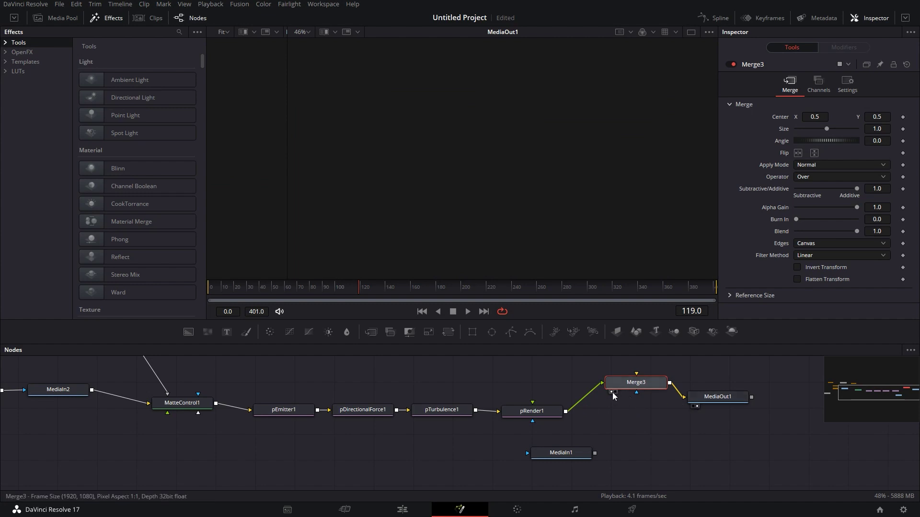
{"action": "left_click_drag", "start_coordinate": [624, 387], "coordinate": [628, 396]}
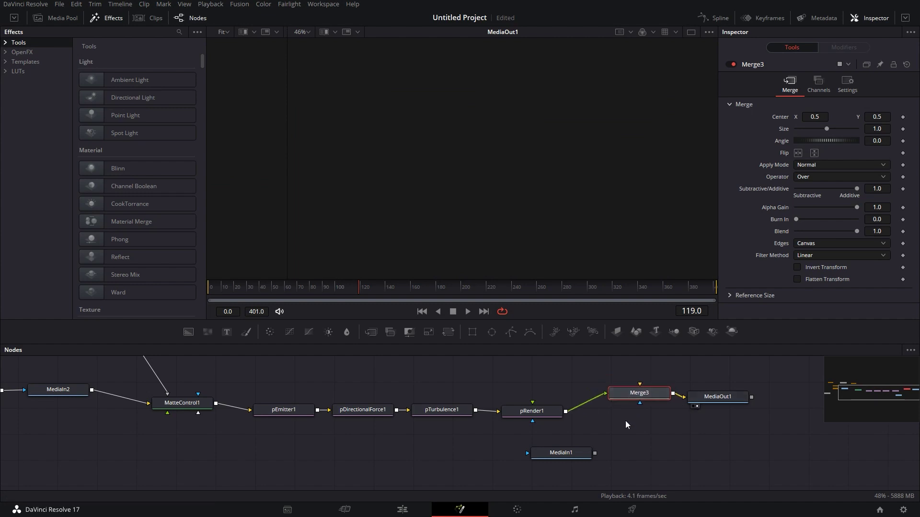
{"action": "left_click_drag", "start_coordinate": [594, 452], "coordinate": [646, 397]}
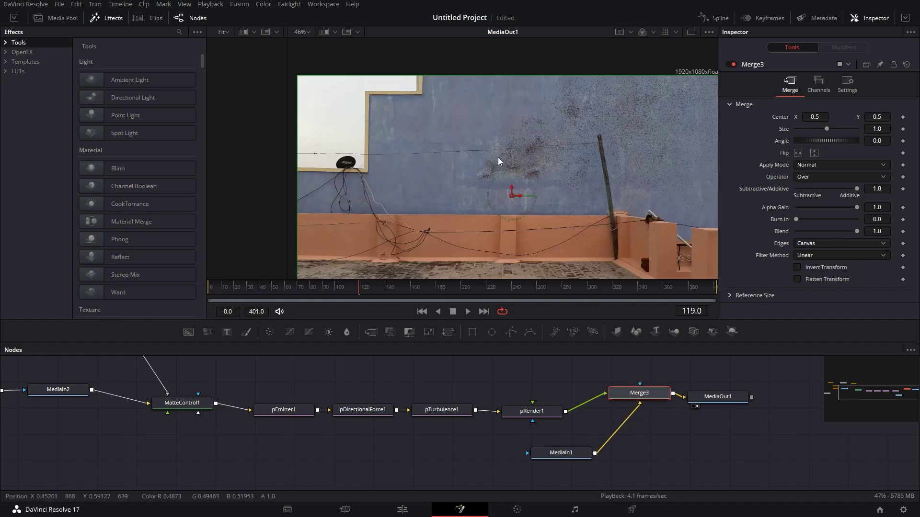
Step: Preview the particles over the wall to frame 137, then line Polygon1 up beside MediaIn2
{"action": "left_click", "coordinate": [468, 312]}
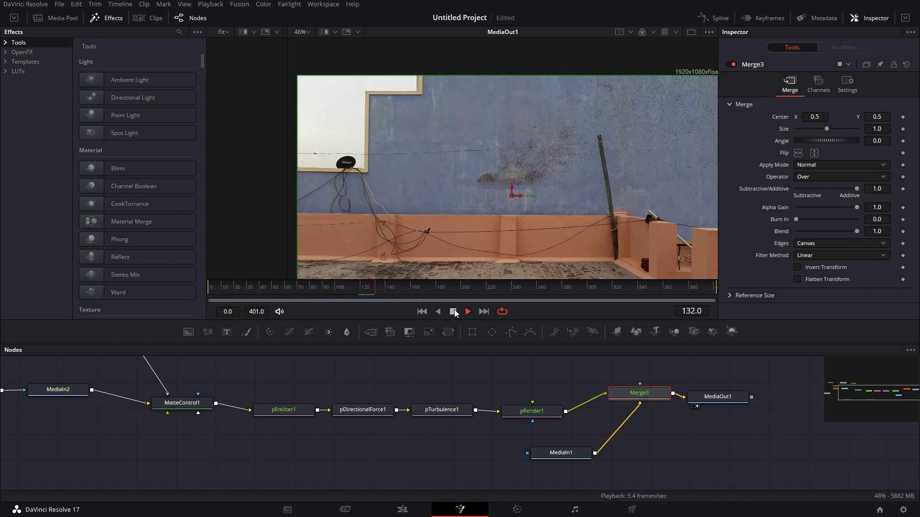
{"action": "left_click", "coordinate": [453, 312]}
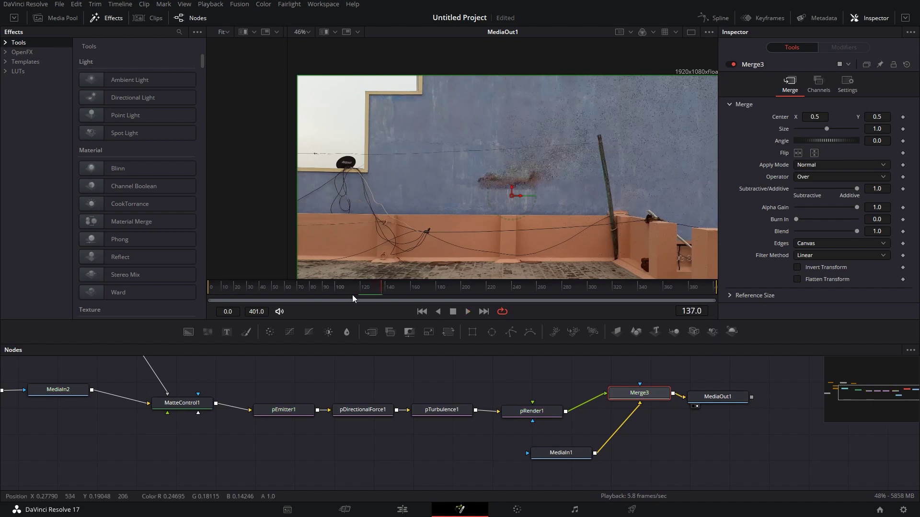
{"action": "left_click_drag", "start_coordinate": [317, 386], "coordinate": [601, 424]}
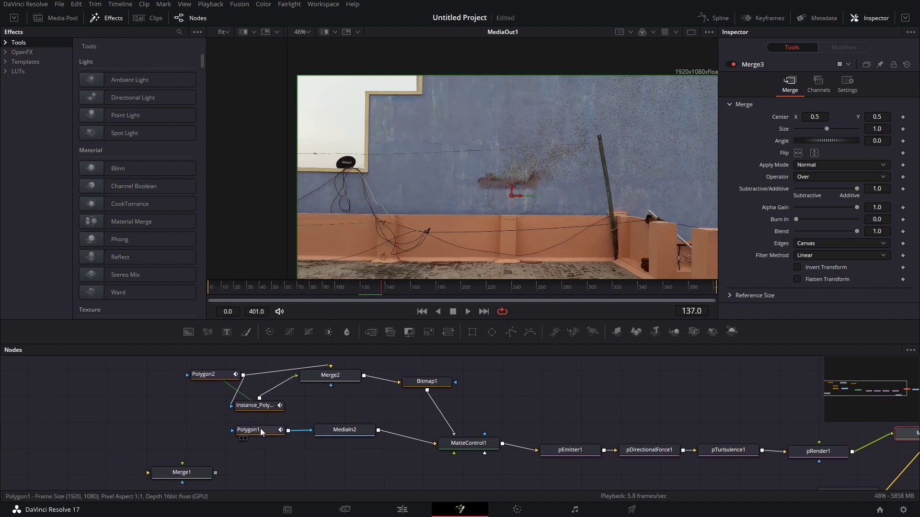
{"action": "left_click_drag", "start_coordinate": [252, 432], "coordinate": [258, 443]}
{"action": "left_click_drag", "start_coordinate": [331, 436], "coordinate": [327, 448]}
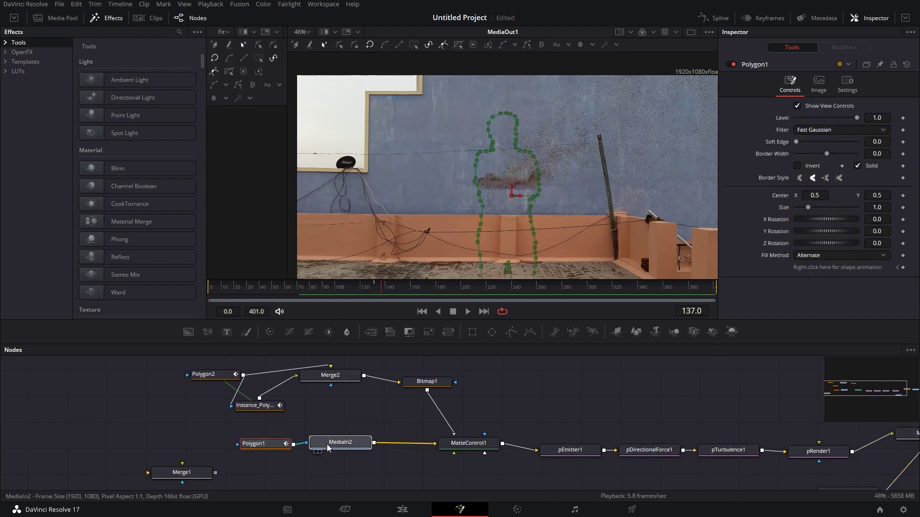
Step: Copy Polygon1 and MediaIn2 and paste the duplicates near the output end
{"action": "left_click", "coordinate": [259, 473]}
{"action": "left_click_drag", "start_coordinate": [259, 473], "coordinate": [207, 424]}
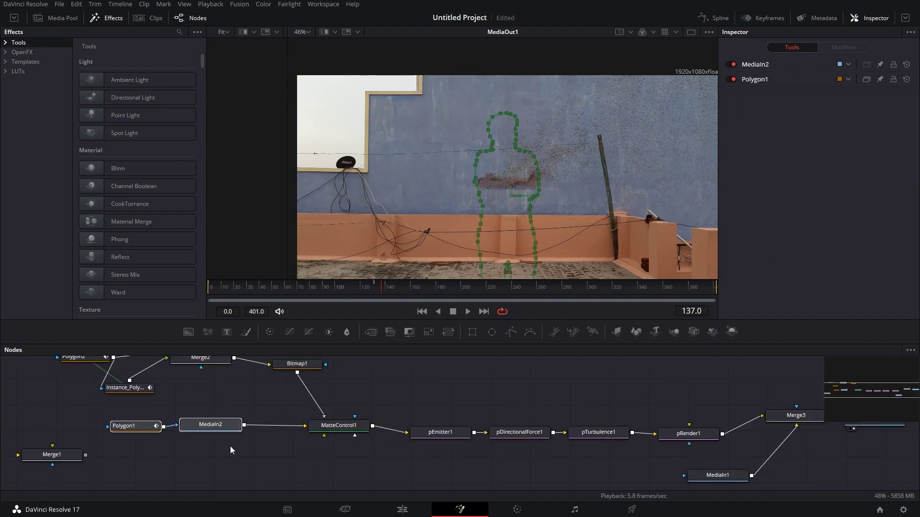
{"action": "key", "text": "ctrl+c"}
{"action": "scroll", "coordinate": [364, 467], "scroll_direction": "right", "scroll_amount": 10}
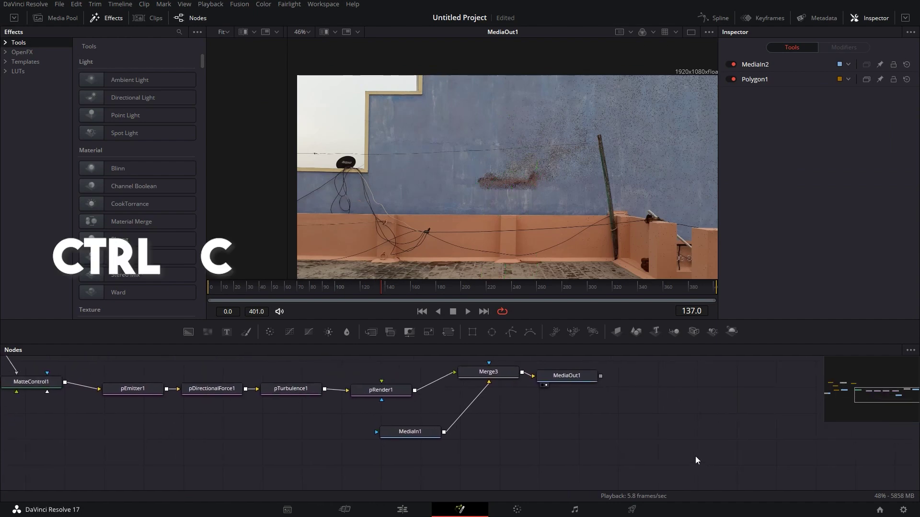
{"action": "key", "text": "ctrl+v"}
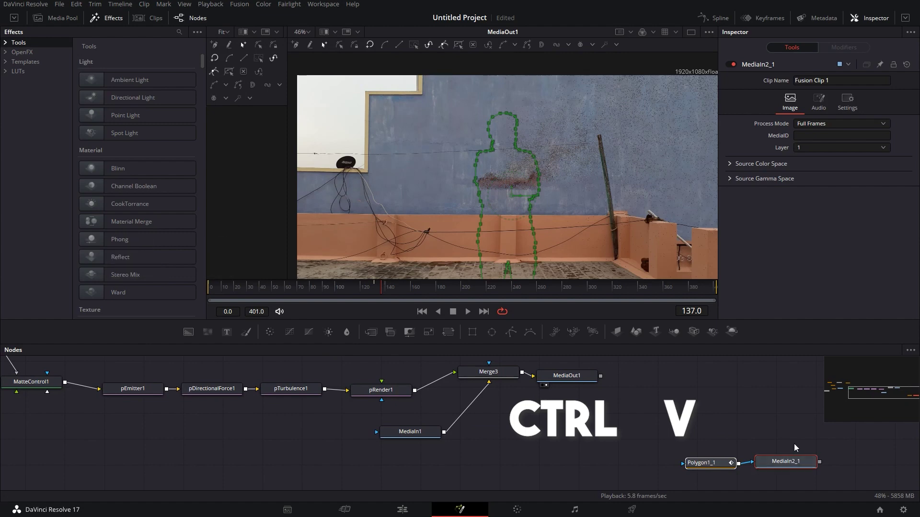
{"action": "left_click_drag", "start_coordinate": [831, 453], "coordinate": [516, 469]}
Step: Shift MediaIn1, Merge3 and MediaOut1 right to make room for the pasted copies
{"action": "left_click_drag", "start_coordinate": [409, 435], "coordinate": [567, 428]}
{"action": "left_click", "coordinate": [568, 429]}
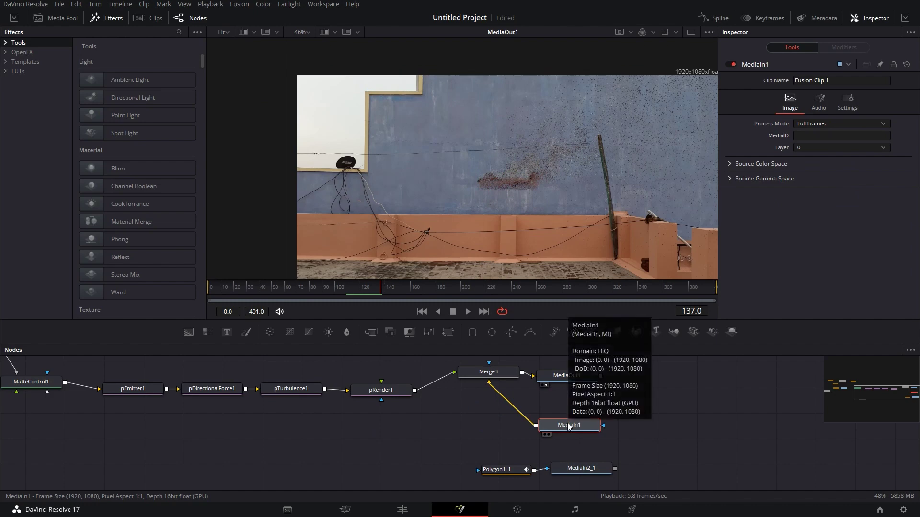
{"action": "scroll", "coordinate": [683, 423], "scroll_direction": "up", "scroll_amount": 2}
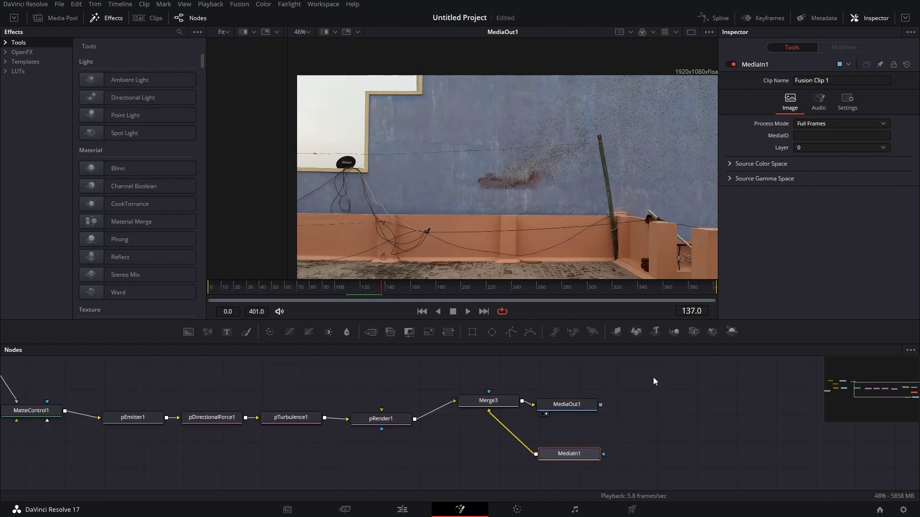
{"action": "left_click_drag", "start_coordinate": [654, 378], "coordinate": [483, 454]}
{"action": "left_click_drag", "start_coordinate": [488, 401], "coordinate": [632, 398]}
{"action": "scroll", "coordinate": [573, 428], "scroll_direction": "down", "scroll_amount": 4}
{"action": "key", "text": "ctrl+v"}
{"action": "left_click_drag", "start_coordinate": [583, 439], "coordinate": [491, 404]}
{"action": "scroll", "coordinate": [542, 424], "scroll_direction": "up", "scroll_amount": 4}
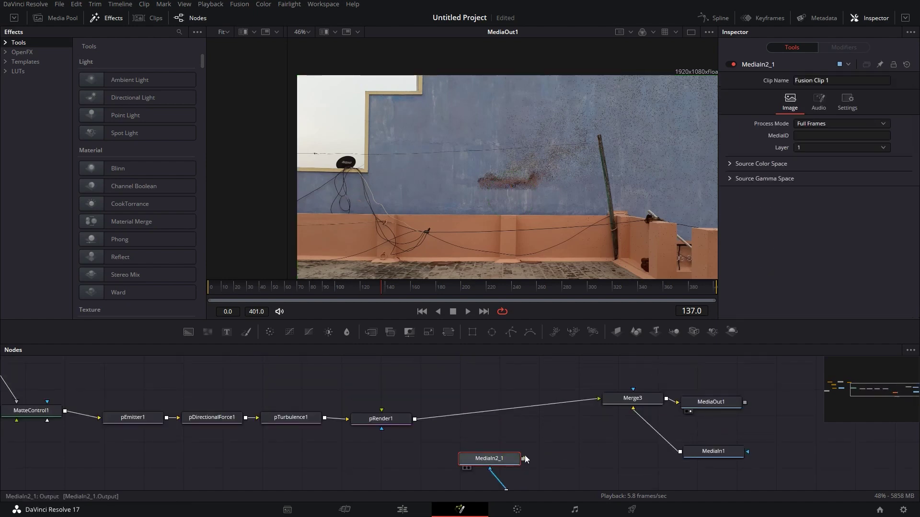
Step: Merge MediaIn2_1 over pRender1's particles in a new Merge4 that feeds Merge3
{"action": "left_click_drag", "start_coordinate": [522, 459], "coordinate": [414, 420]}
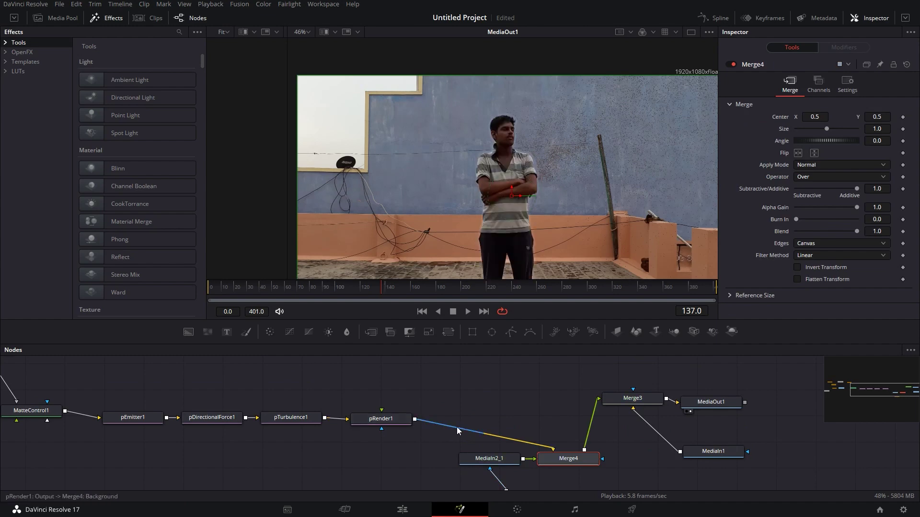
{"action": "left_click_drag", "start_coordinate": [555, 461], "coordinate": [491, 410]}
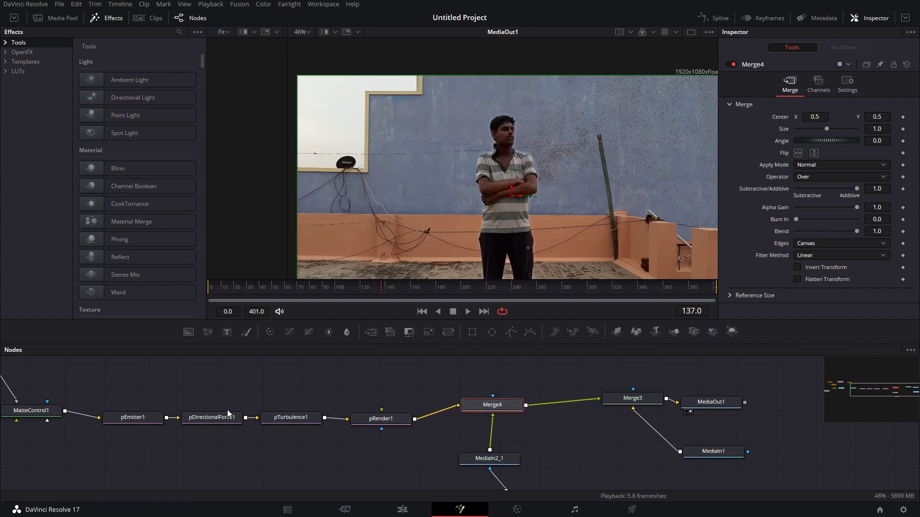
{"action": "left_click_drag", "start_coordinate": [228, 413], "coordinate": [583, 435]}
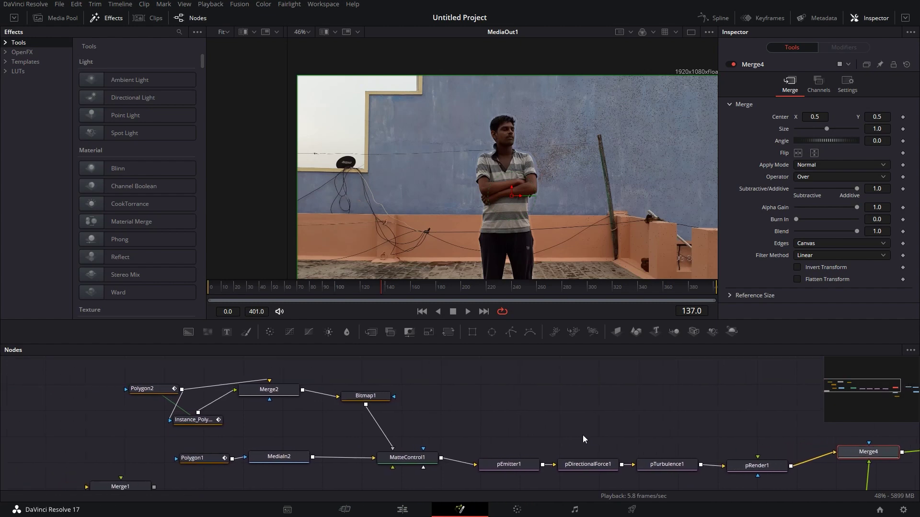
Step: Paste a copy of Polygon2 near Merge4 and connect Polygon2_1 to Merge4's mask input
{"action": "left_click", "coordinate": [143, 391]}
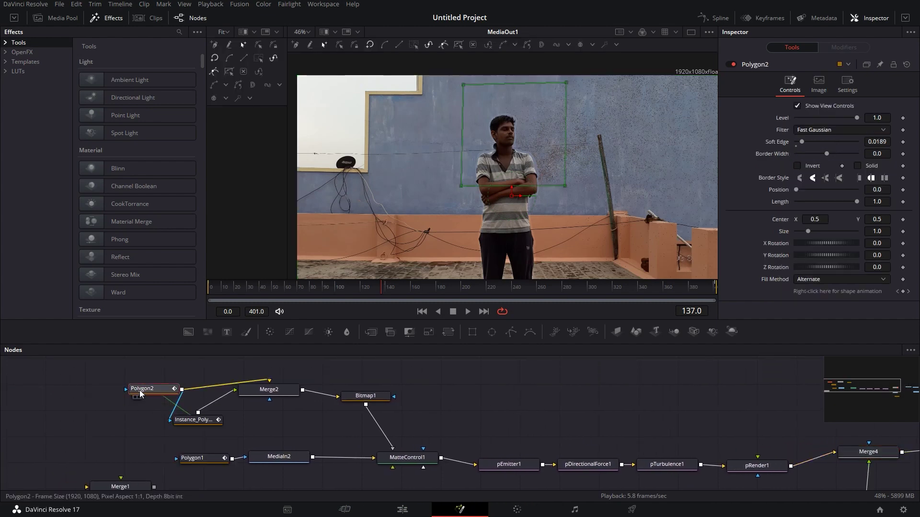
{"action": "scroll", "coordinate": [597, 412], "scroll_direction": "right", "scroll_amount": 10}
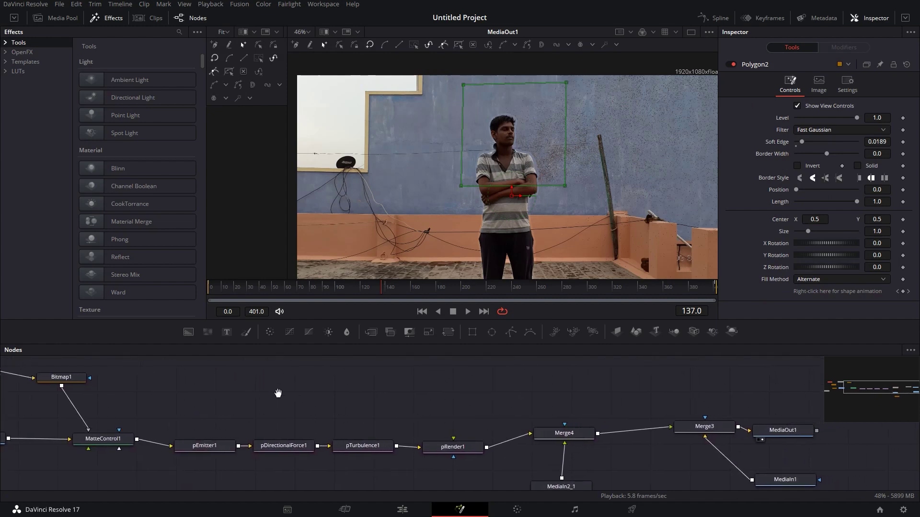
{"action": "left_click", "coordinate": [494, 372]}
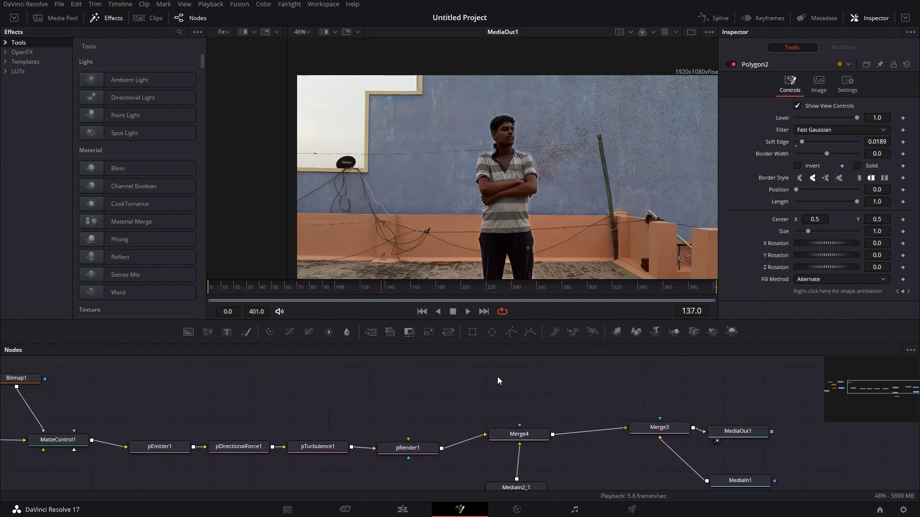
{"action": "key", "text": "ctrl+v"}
{"action": "left_click_drag", "start_coordinate": [496, 376], "coordinate": [508, 391]}
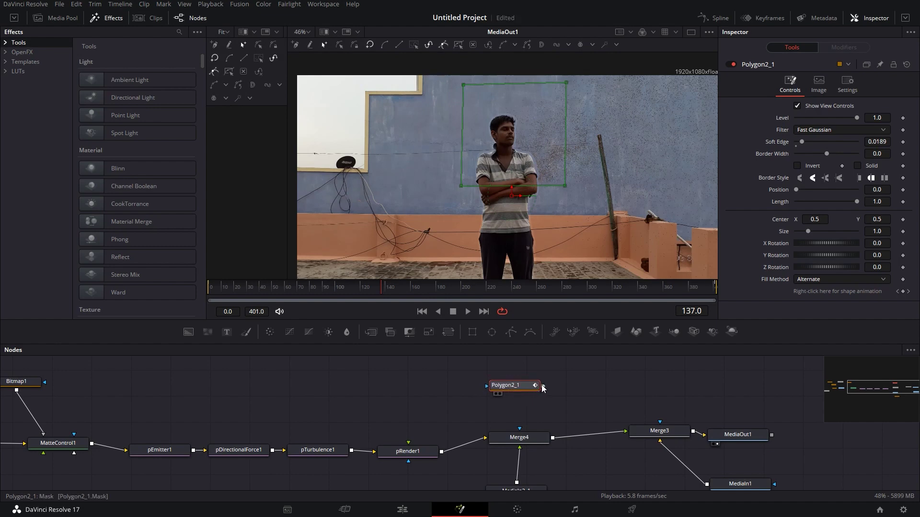
{"action": "left_click_drag", "start_coordinate": [542, 386], "coordinate": [520, 431]}
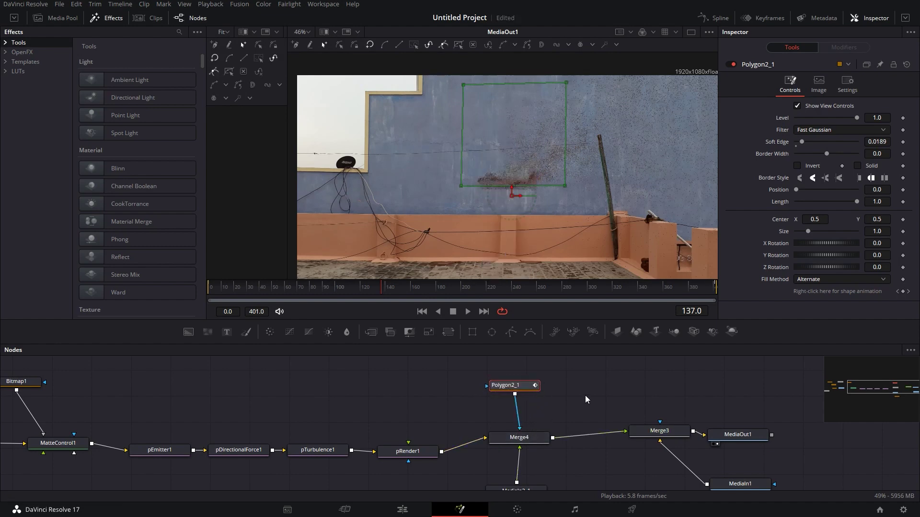
Step: Make Polygon2_1 solid and inverted, then check the man at frame 0
{"action": "left_click", "coordinate": [857, 166]}
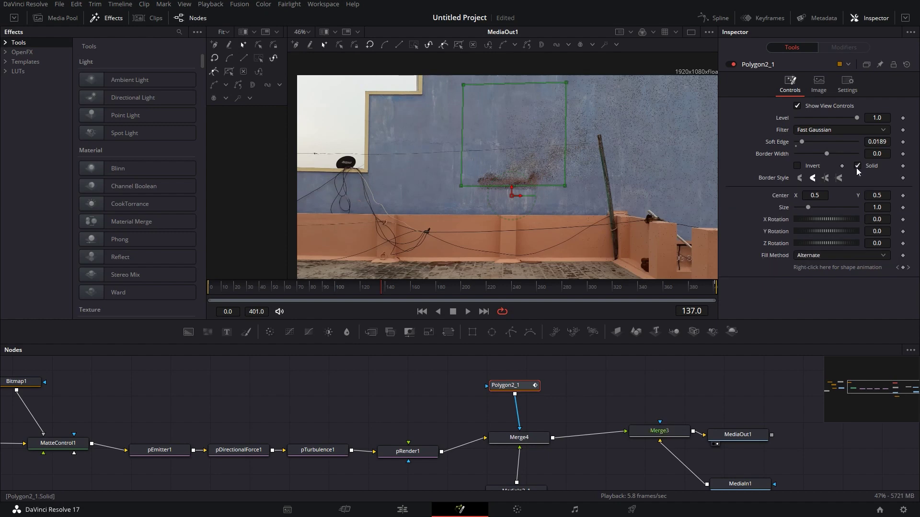
{"action": "left_click", "coordinate": [797, 166]}
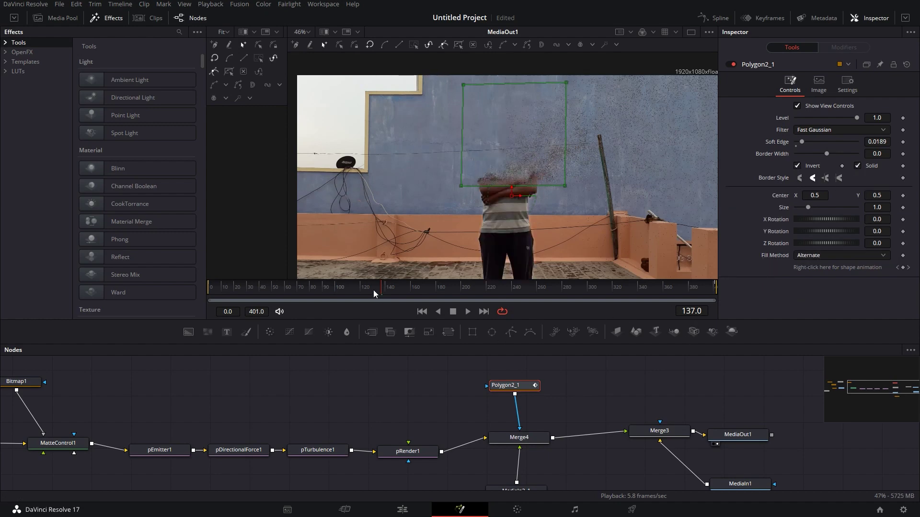
{"action": "left_click_drag", "start_coordinate": [378, 286], "coordinate": [276, 293]}
{"action": "left_click_drag", "start_coordinate": [211, 297], "coordinate": [191, 297]}
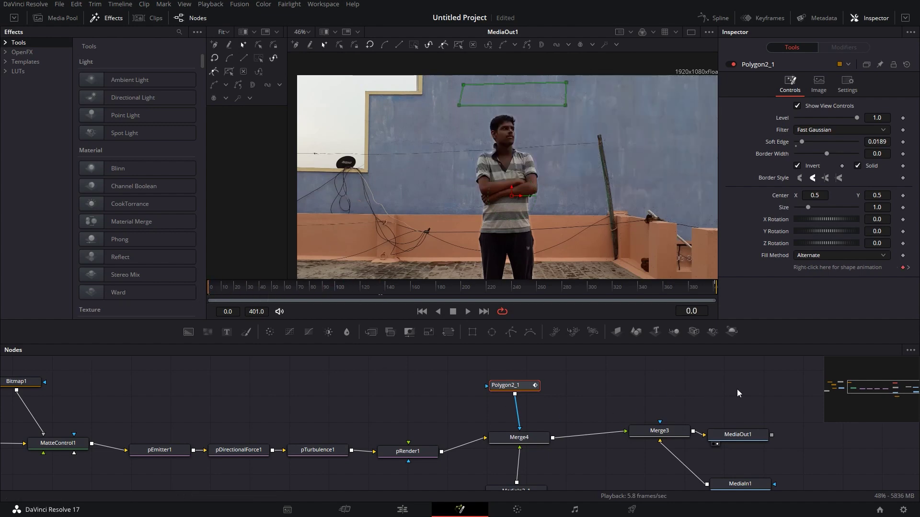
{"action": "left_click_drag", "start_coordinate": [737, 389], "coordinate": [687, 383]}
Step: Deselect Polygon2_1 so its outline disappears from the viewer
{"action": "left_click", "coordinate": [687, 383]}
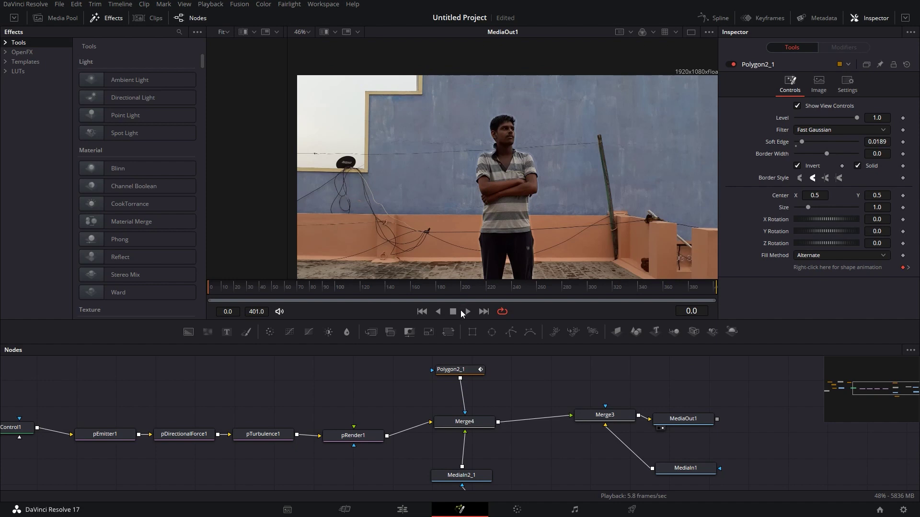